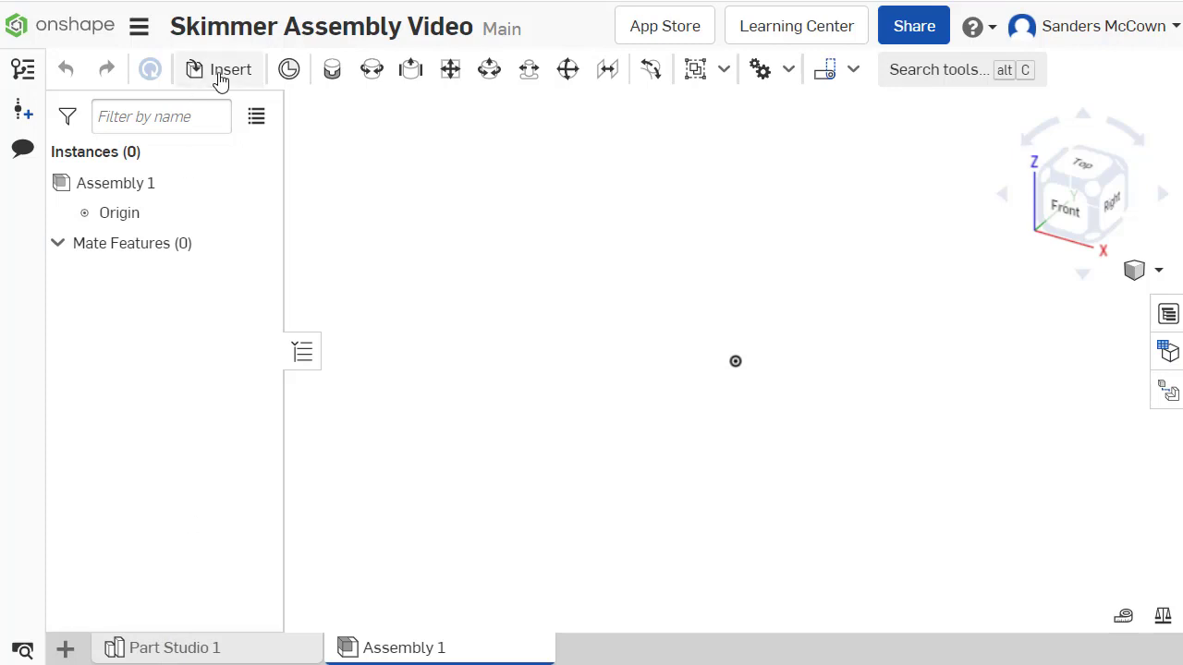
- Insert Part 1 from the recently opened Skimmer Body document into the assembly
left_click(222, 74)
left_click(462, 169)
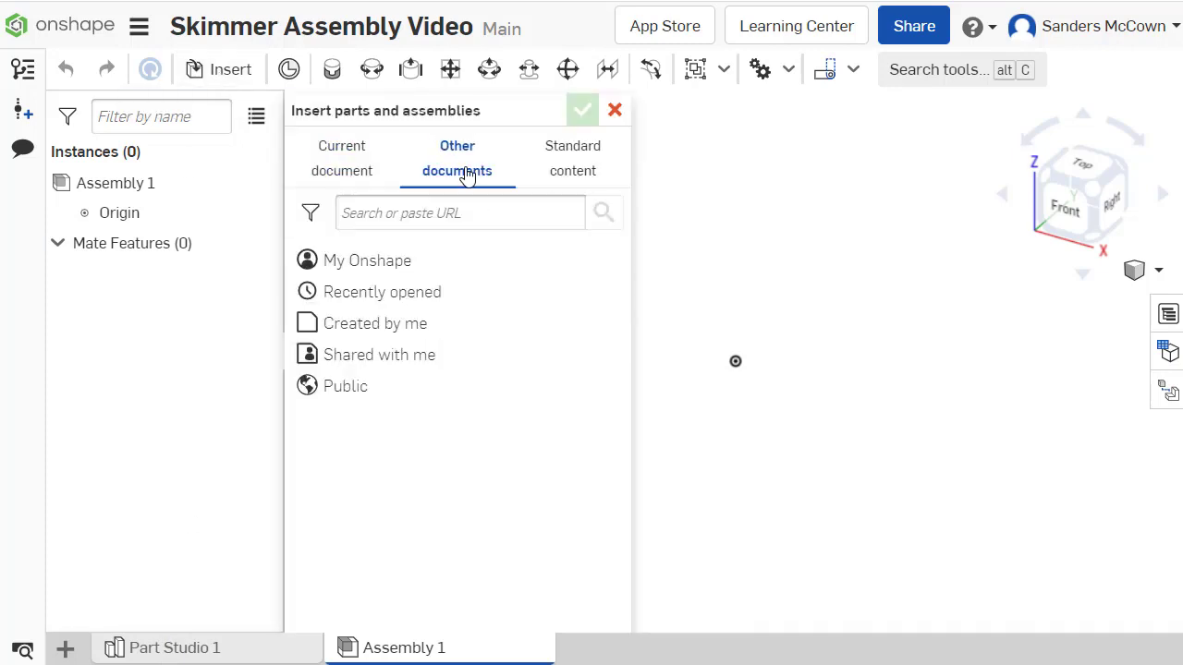
left_click(406, 298)
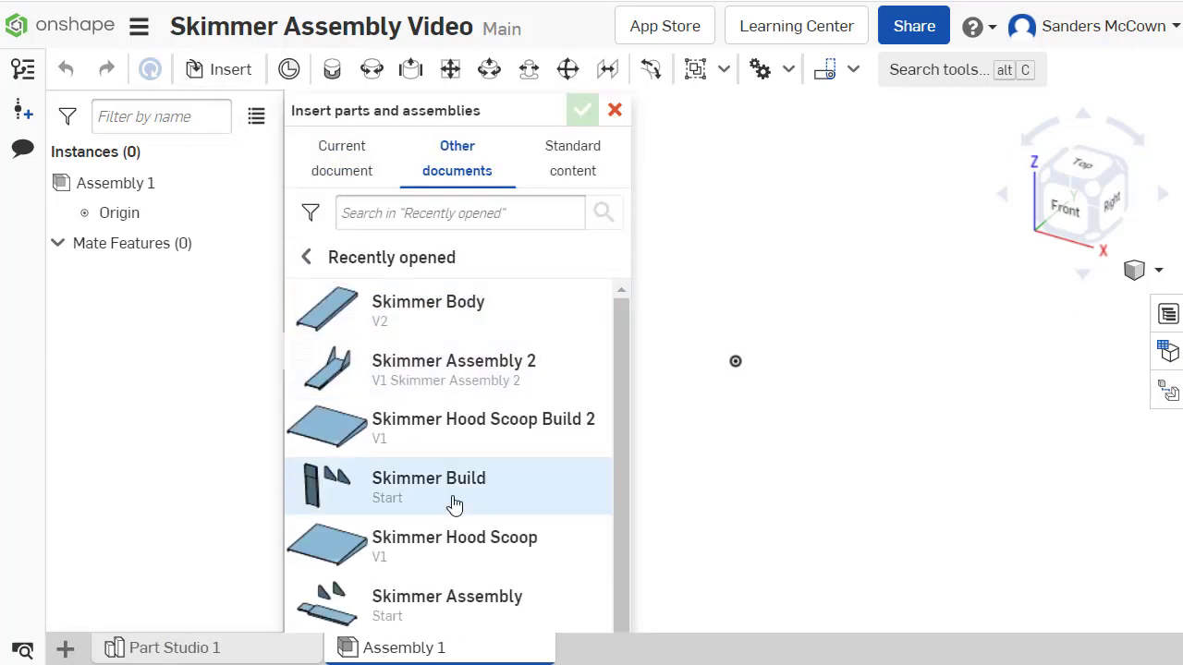
left_click(475, 319)
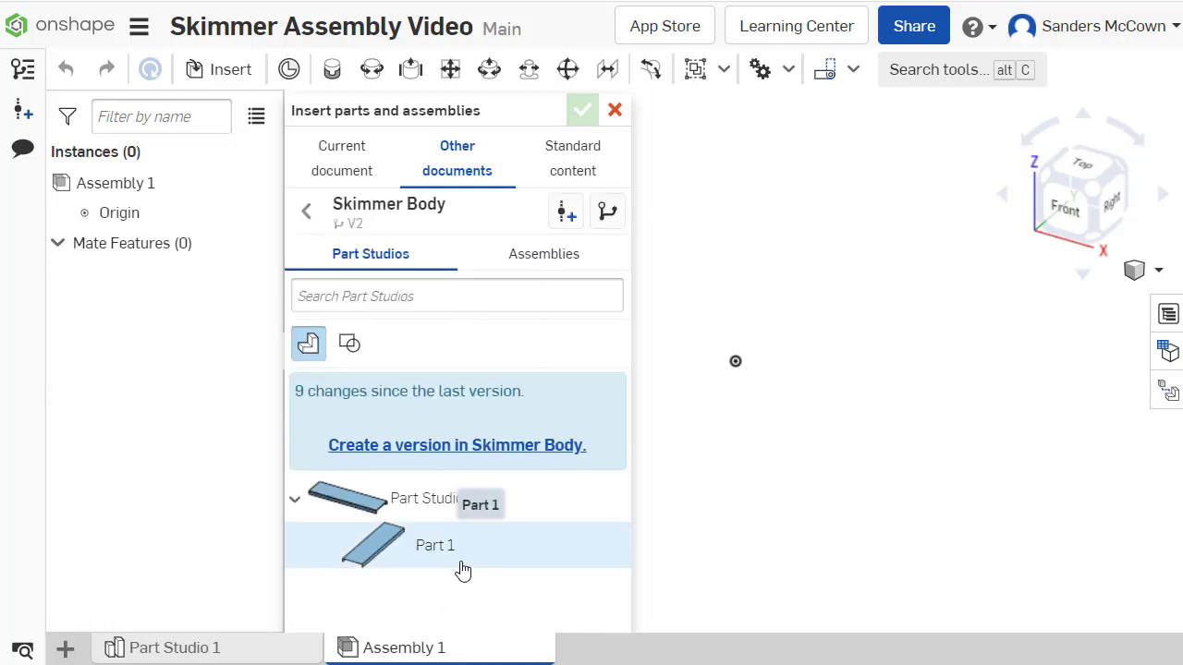
left_click(335, 524)
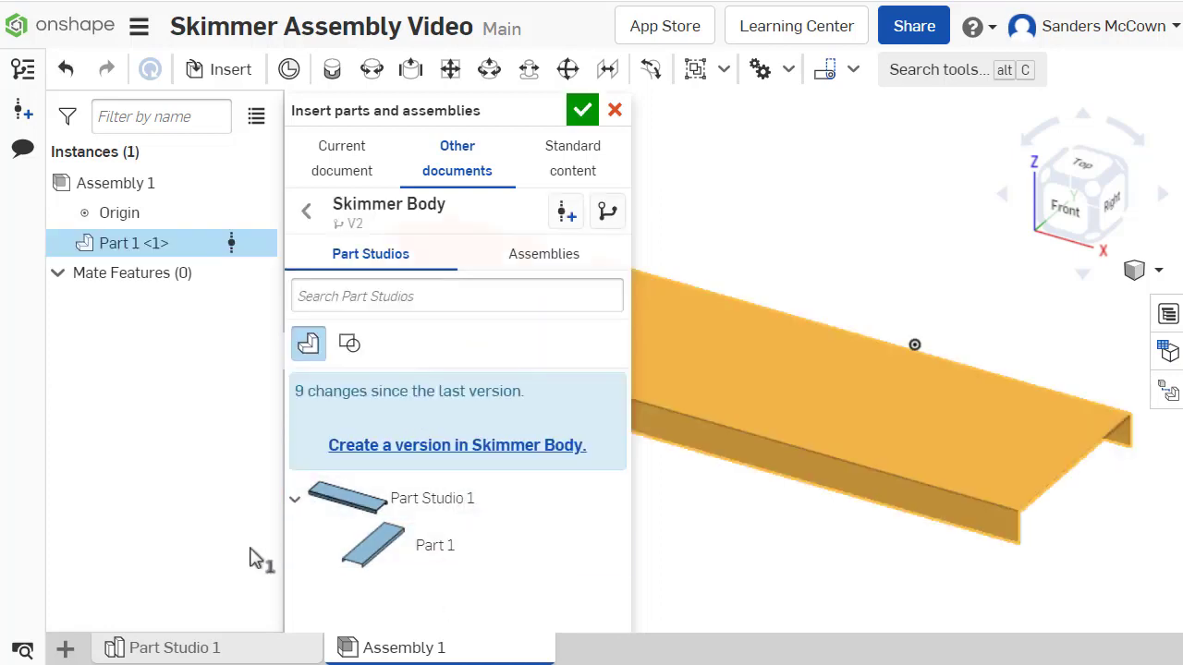
left_click(582, 111)
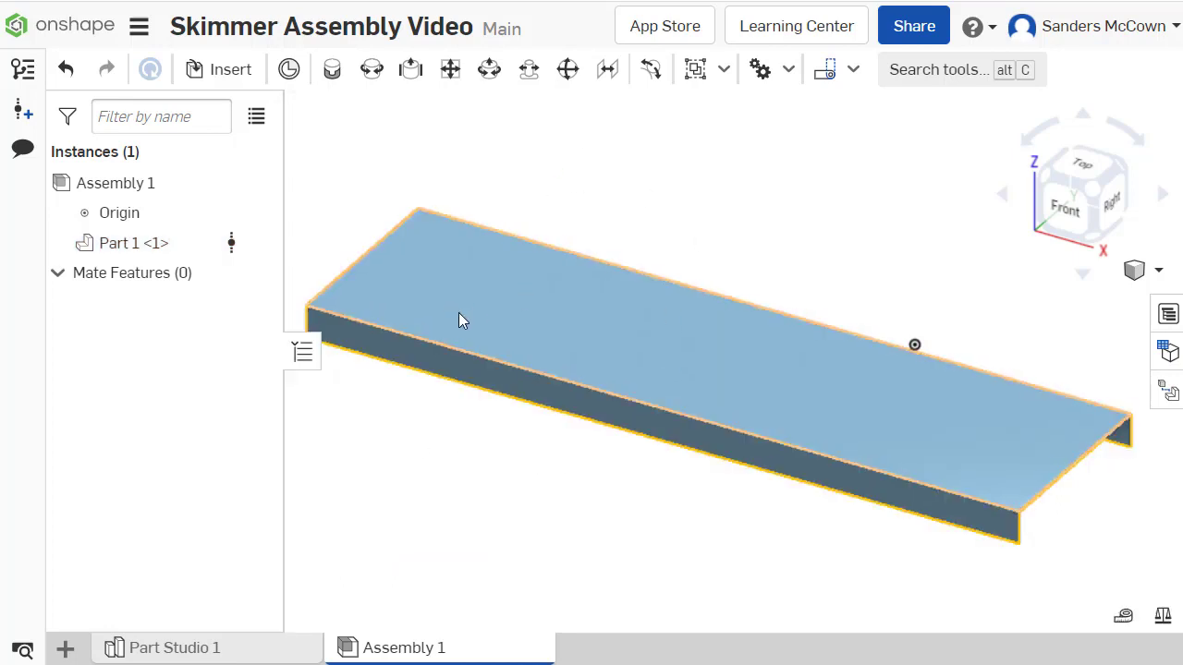
- Move the skimmer body along its length and width until its end corner lies near the assembly origin
right_click_drag(700, 217, 658, 216)
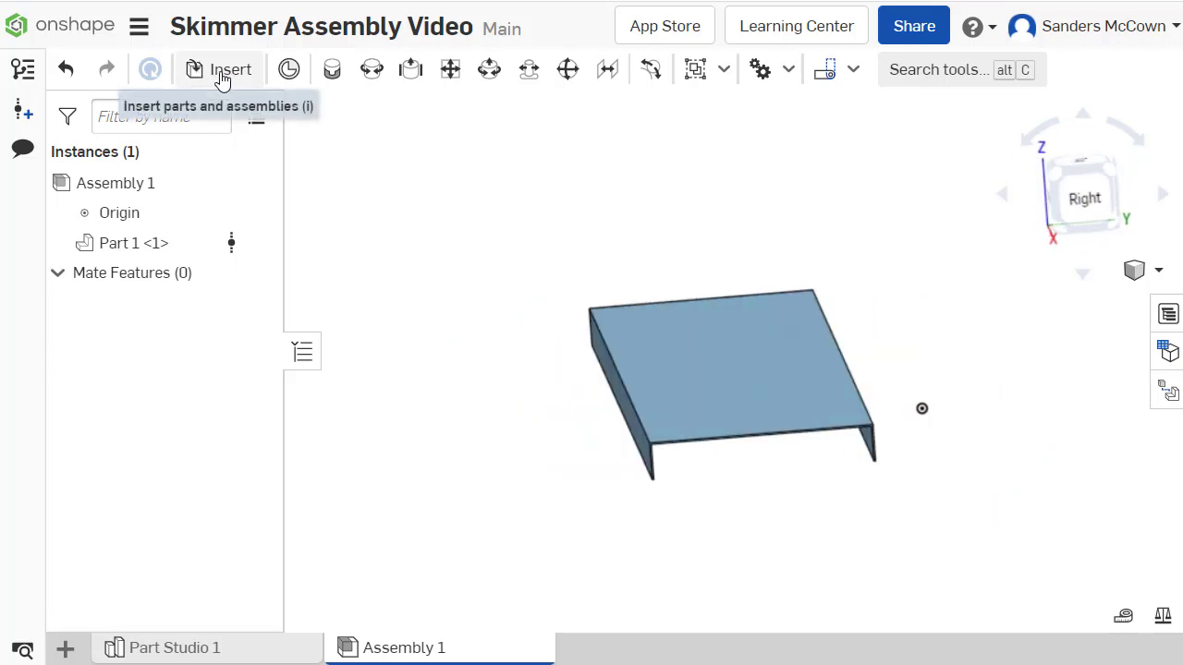
left_click(716, 392)
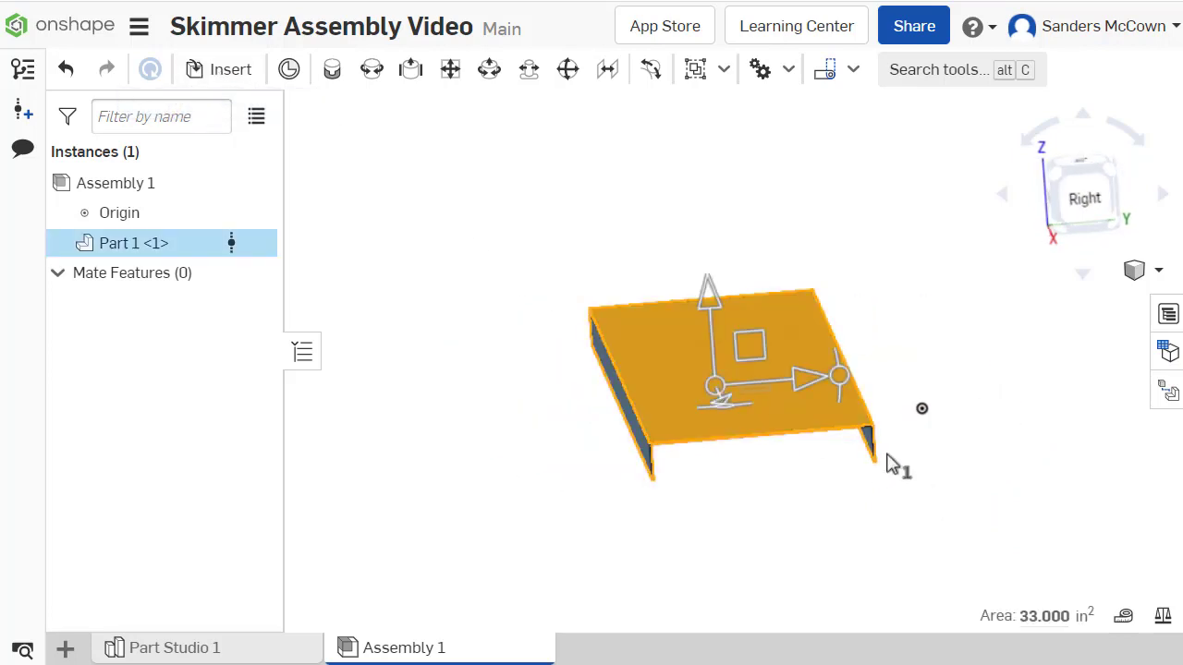
right_click_drag(897, 343, 854, 349)
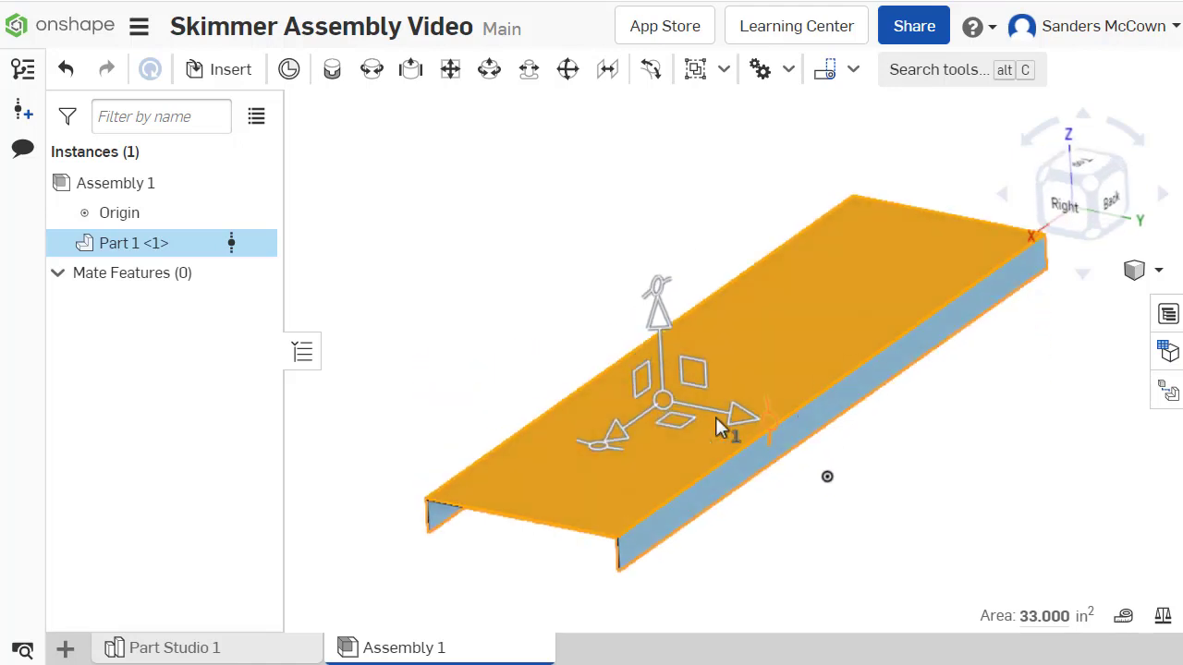
left_click_drag(622, 433, 322, 566)
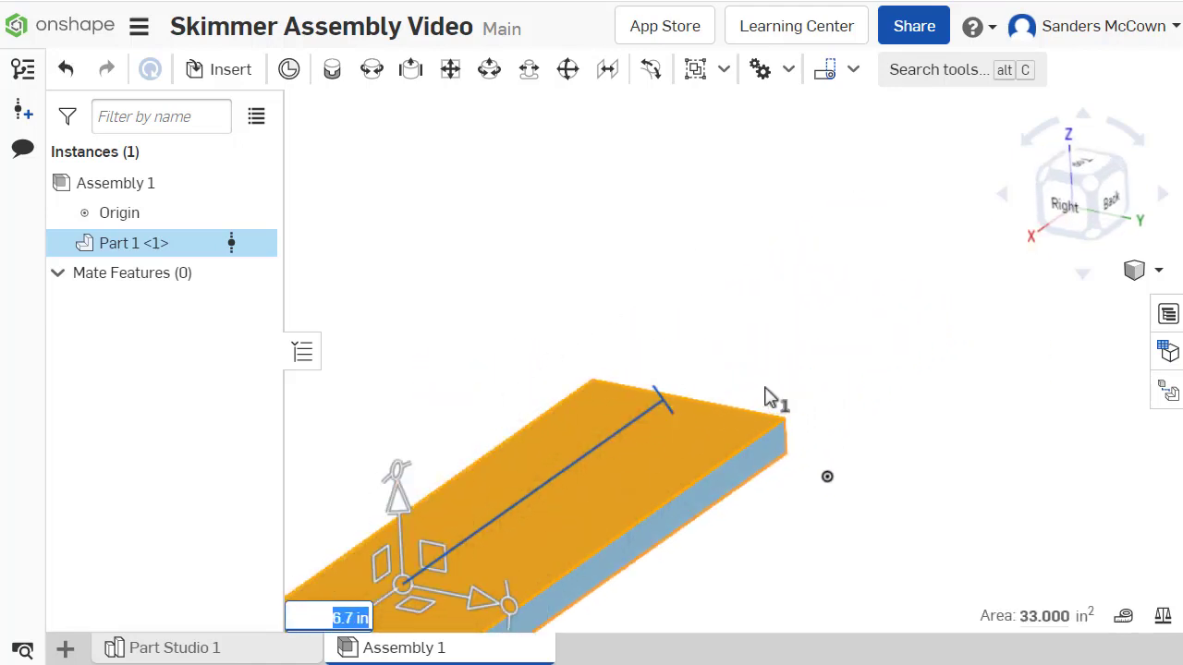
right_click_drag(765, 389, 736, 412)
left_click_drag(473, 594, 744, 646)
right_click_drag(627, 397, 704, 406)
scroll(703, 406, "down", 3)
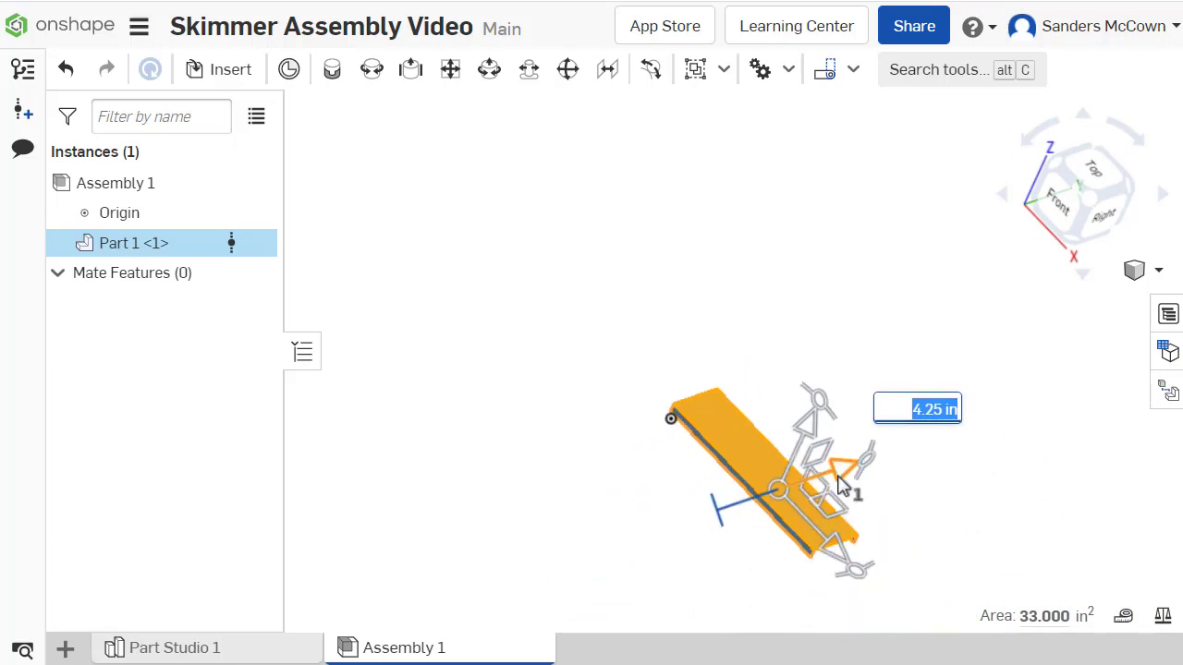
left_click_drag(841, 487, 834, 493)
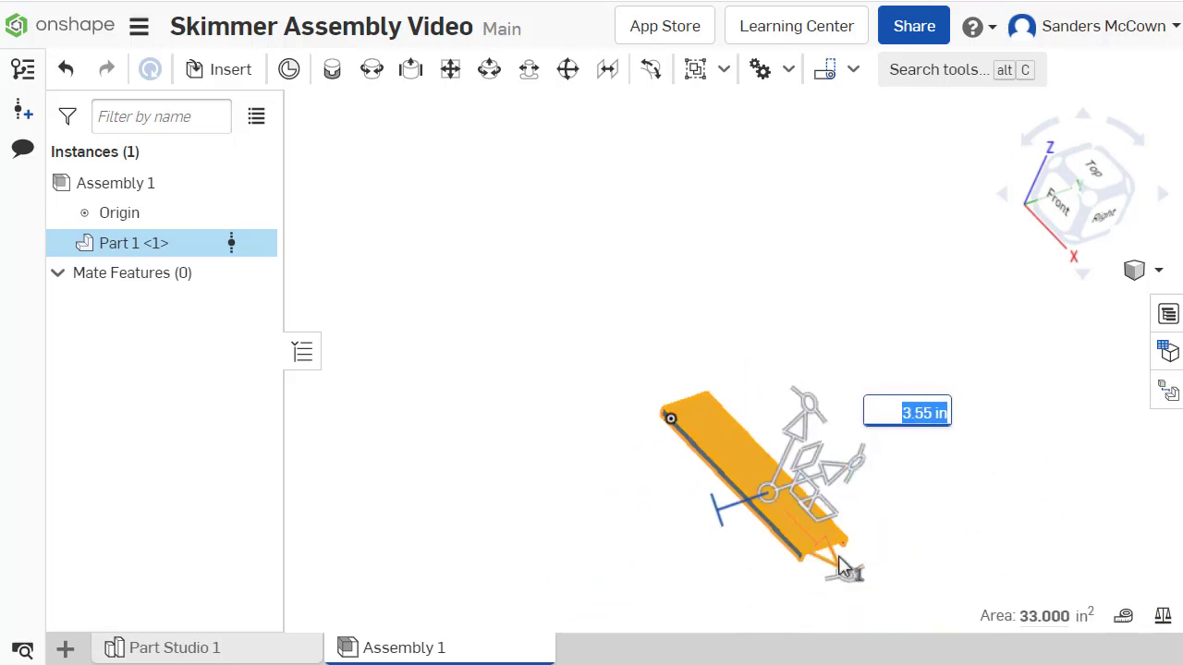
left_click_drag(840, 567, 845, 558)
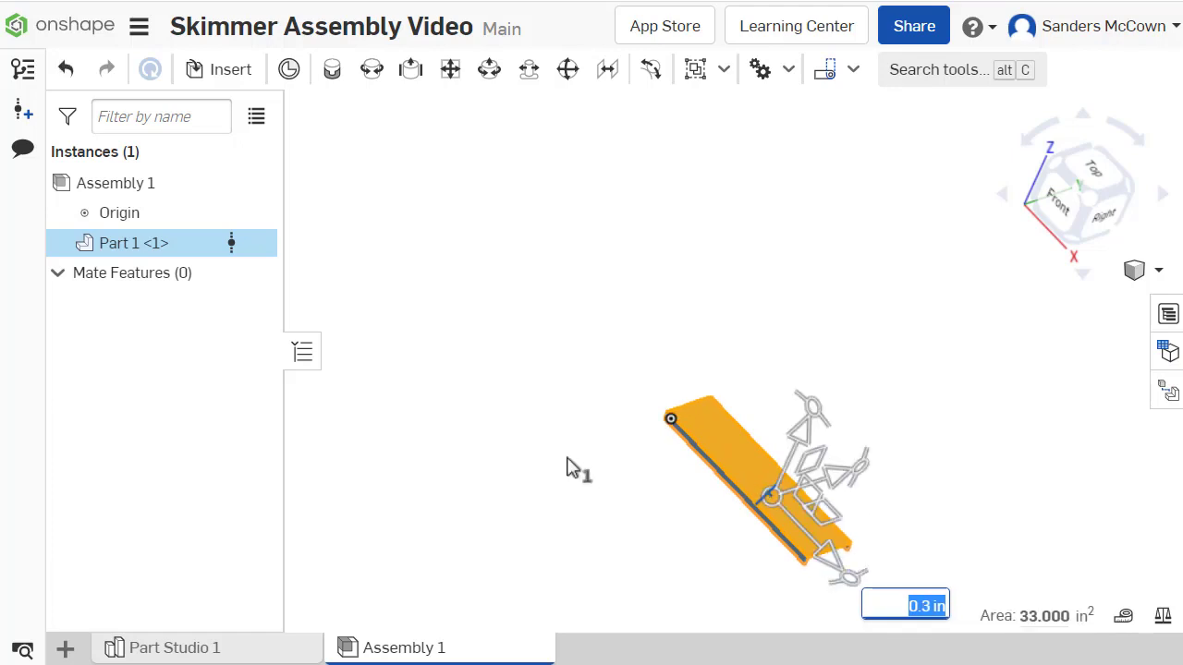
- Fine-tune the skimmer body's position across its width relative to the origin, and clear the selection
scroll(568, 425, "up", 4)
scroll(785, 377, "up", 5)
mouse_move(927, 409)
right_mouse_down()
mouse_move(952, 358)
mouse_move(947, 292)
mouse_move(924, 395)
right_mouse_up()
scroll(917, 411, "down", 5)
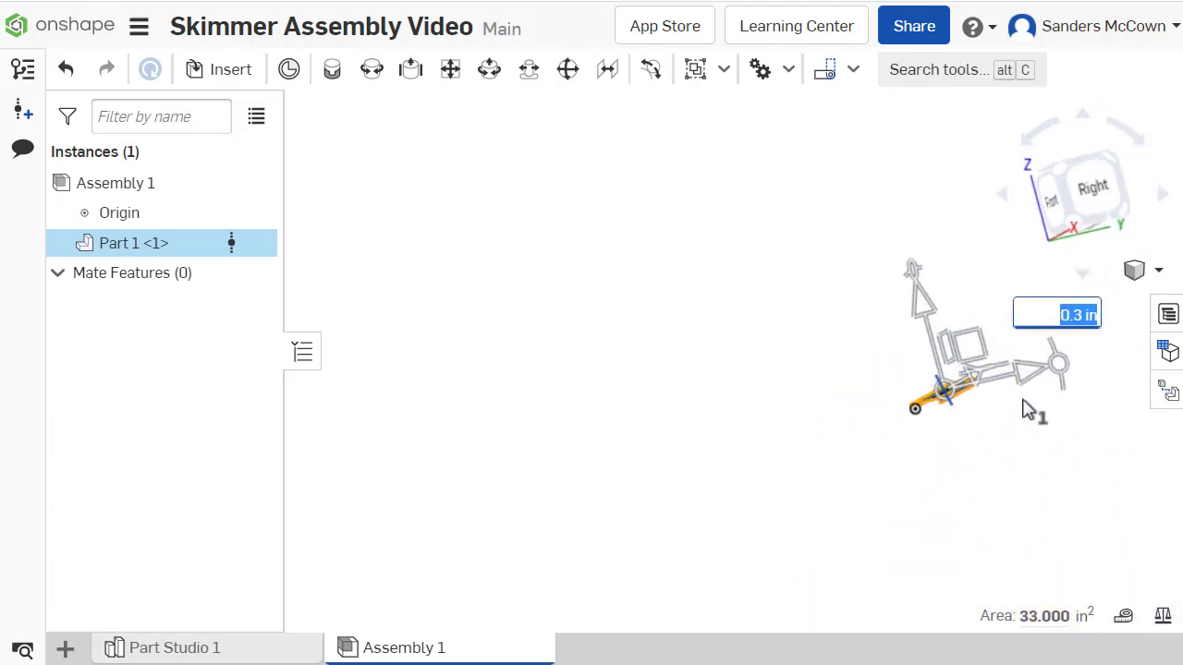
left_click_drag(1032, 374, 1034, 373)
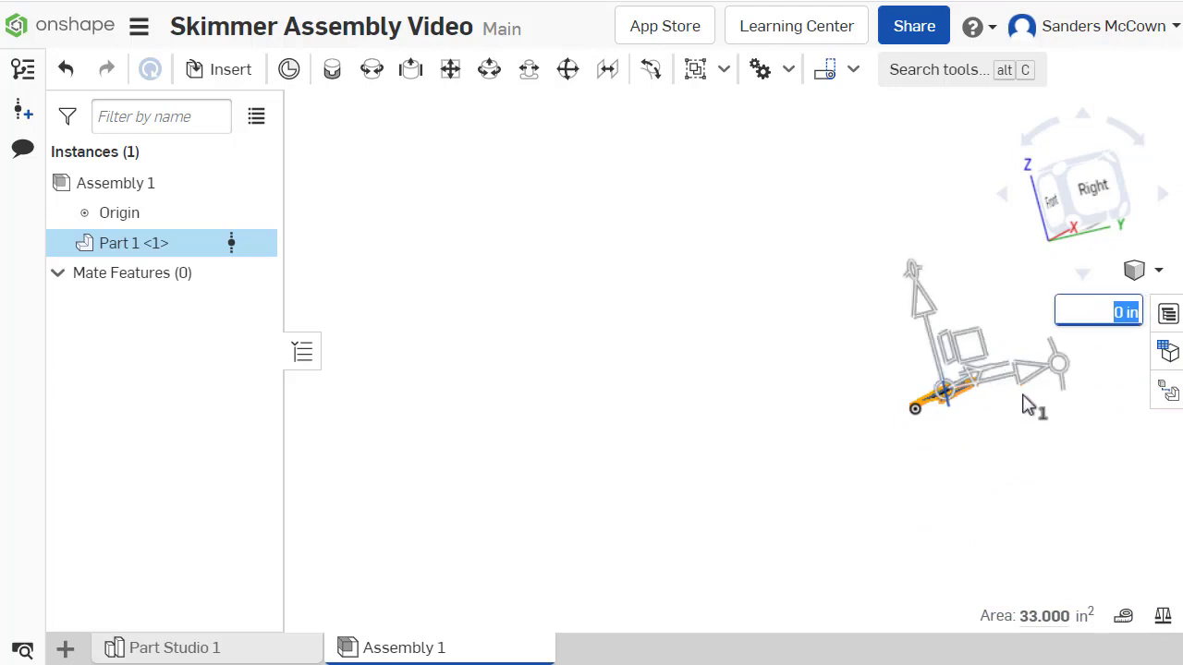
scroll(1025, 405, "up", 5)
right_click_drag(786, 274, 744, 274)
left_click_drag(651, 214, 689, 212)
mouse_move(757, 351)
right_mouse_down()
mouse_move(766, 364)
mouse_move(792, 346)
mouse_move(765, 361)
mouse_move(739, 351)
right_mouse_up()
left_click(388, 197)
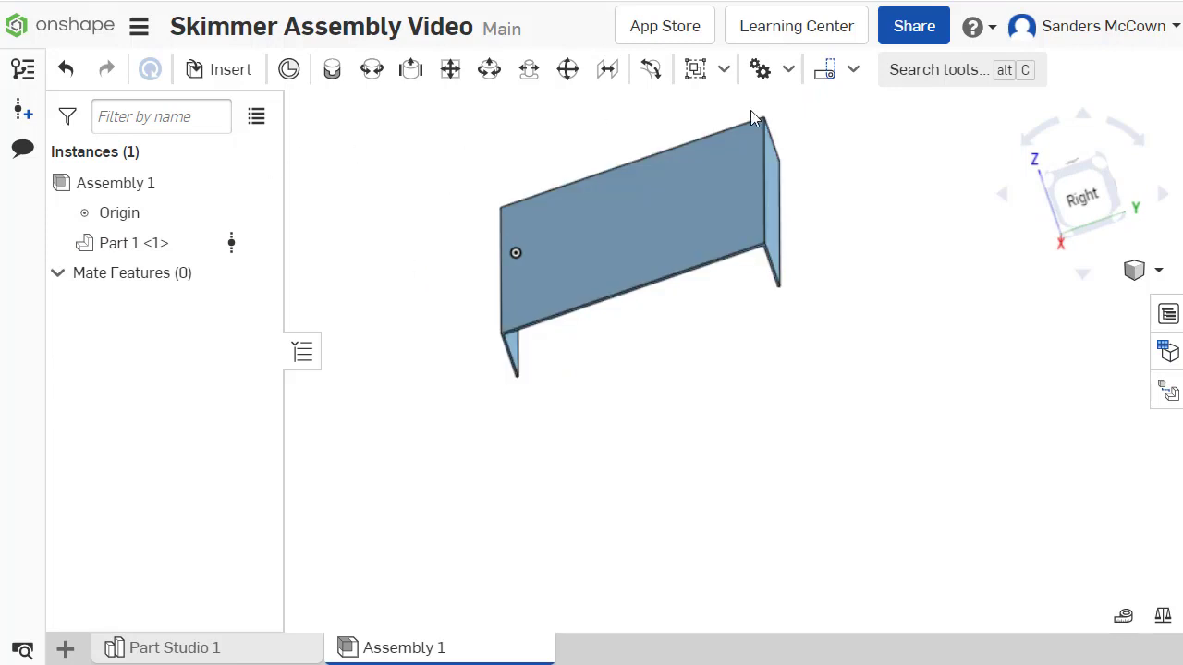
- Insert Part 1 of Skimmer Hood Scoop Build 2 from the Skimmer folder in My Onshape, placing it beside the body
left_click(1101, 164)
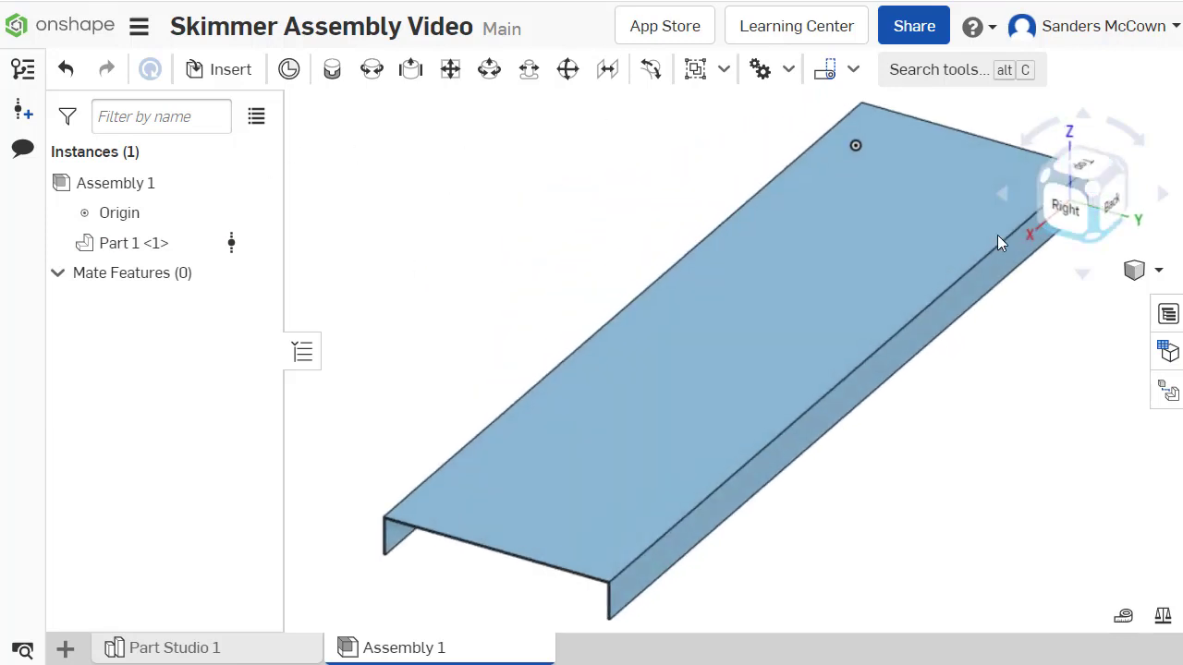
scroll(490, 222, "down", 3)
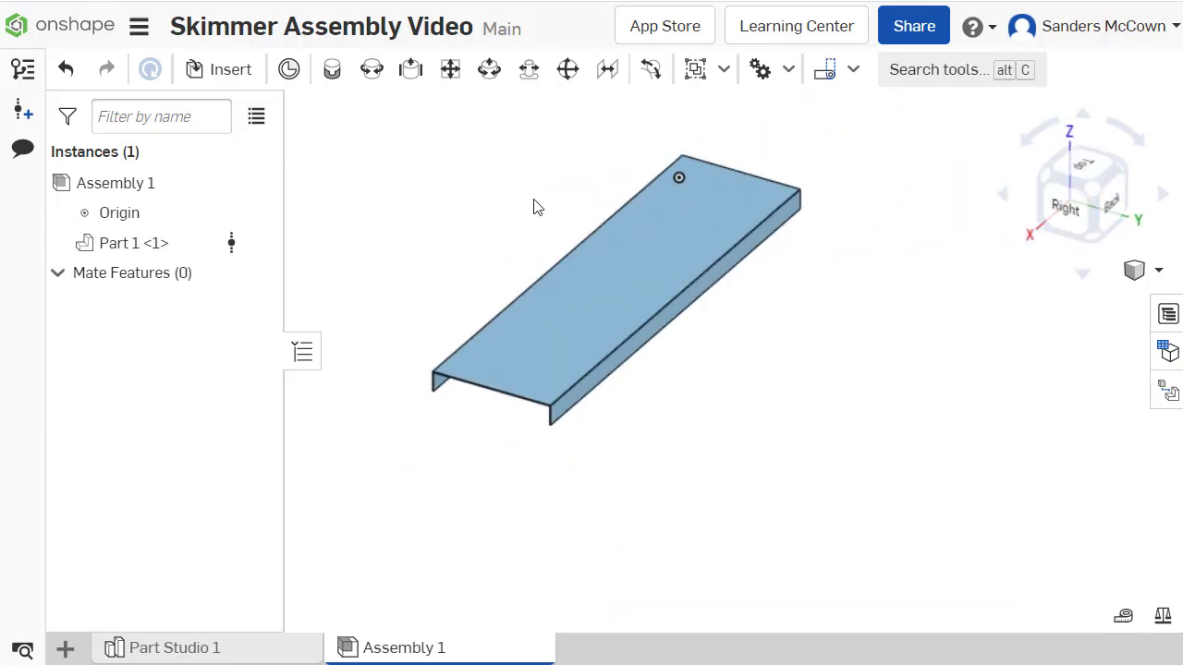
middle_click_drag(414, 214, 626, 263)
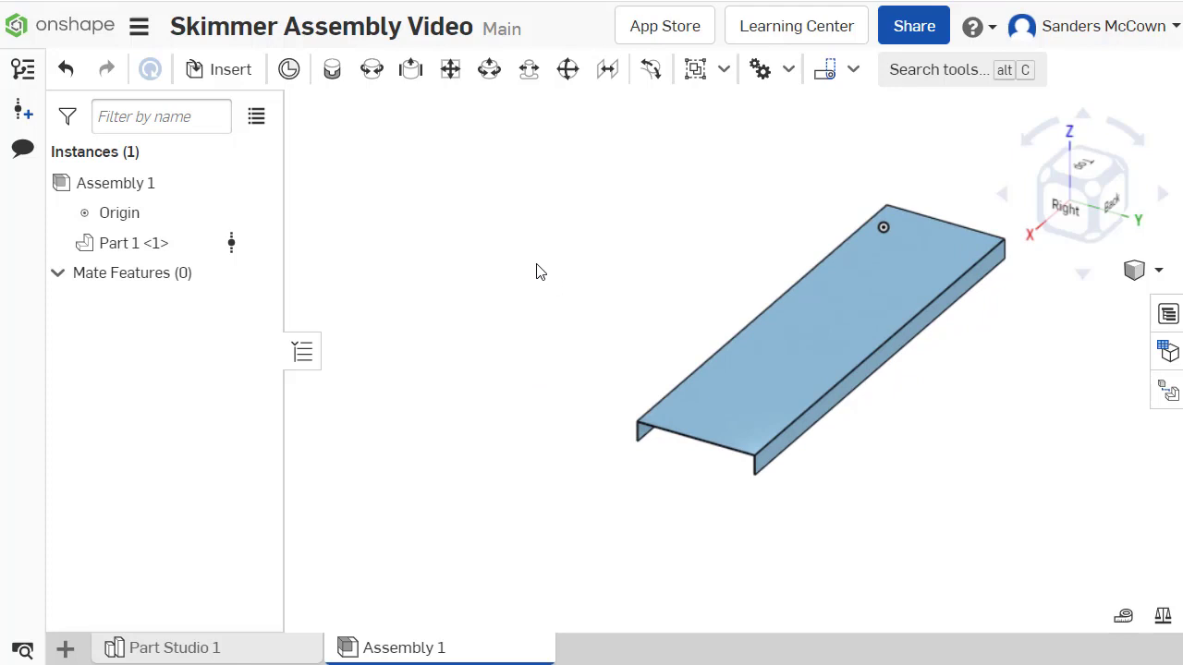
mouse_move(646, 267)
right_mouse_down()
mouse_move(647, 240)
mouse_move(649, 254)
right_mouse_up()
left_click(207, 67)
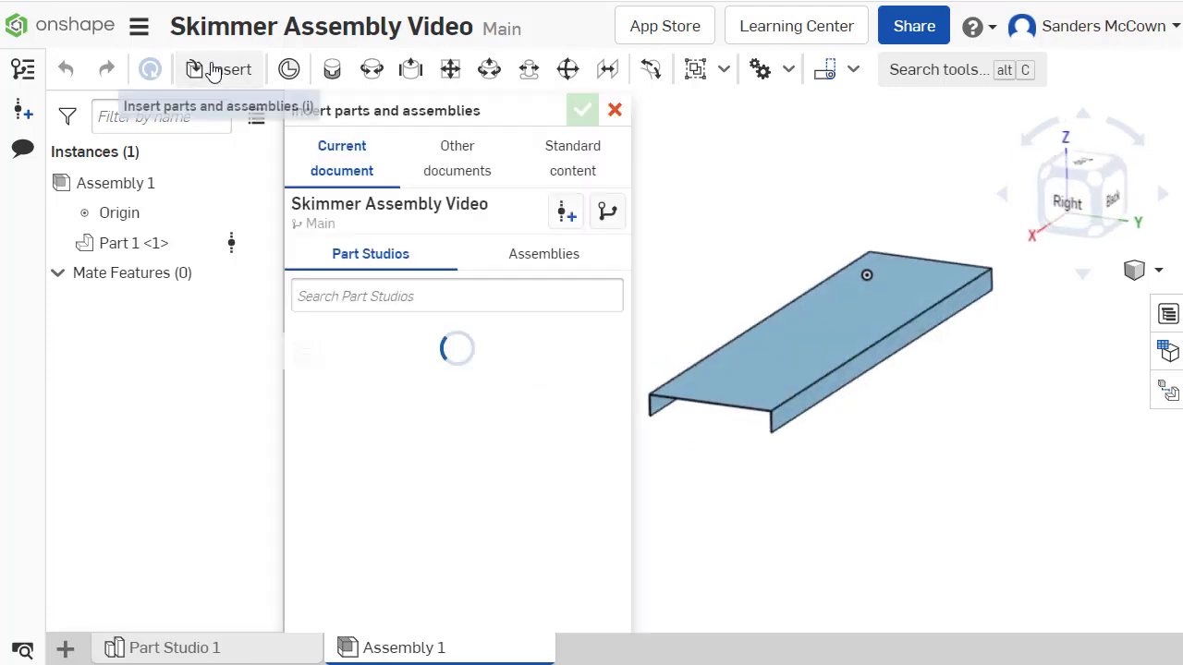
left_click(444, 177)
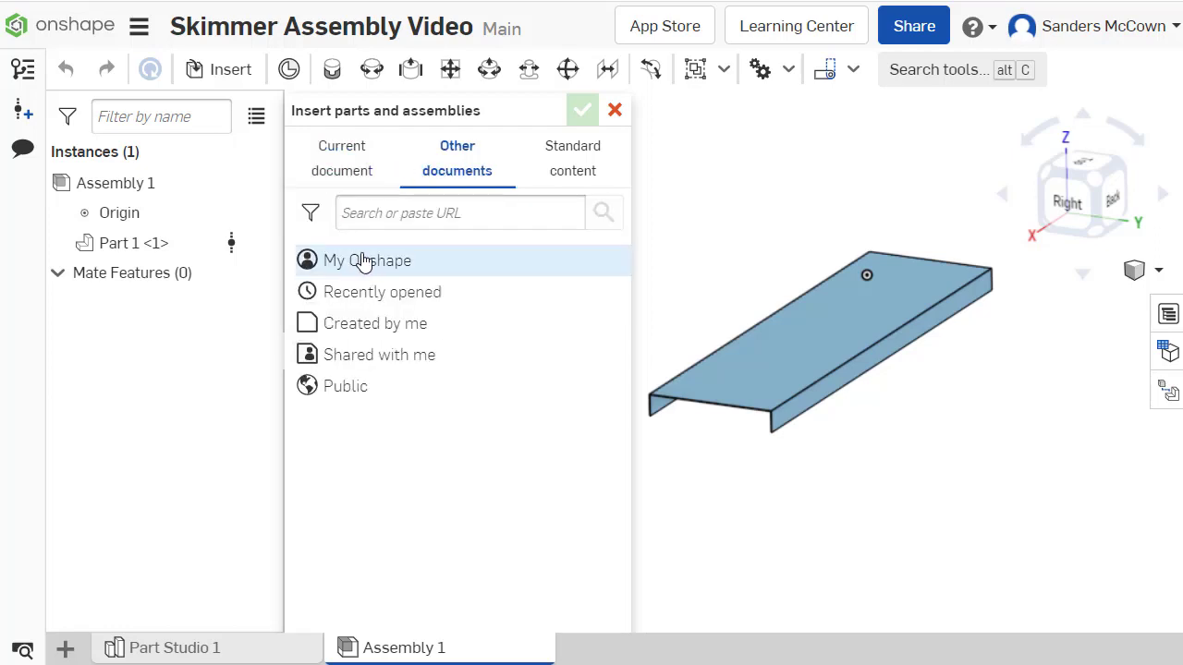
left_click(359, 187)
left_click(407, 308)
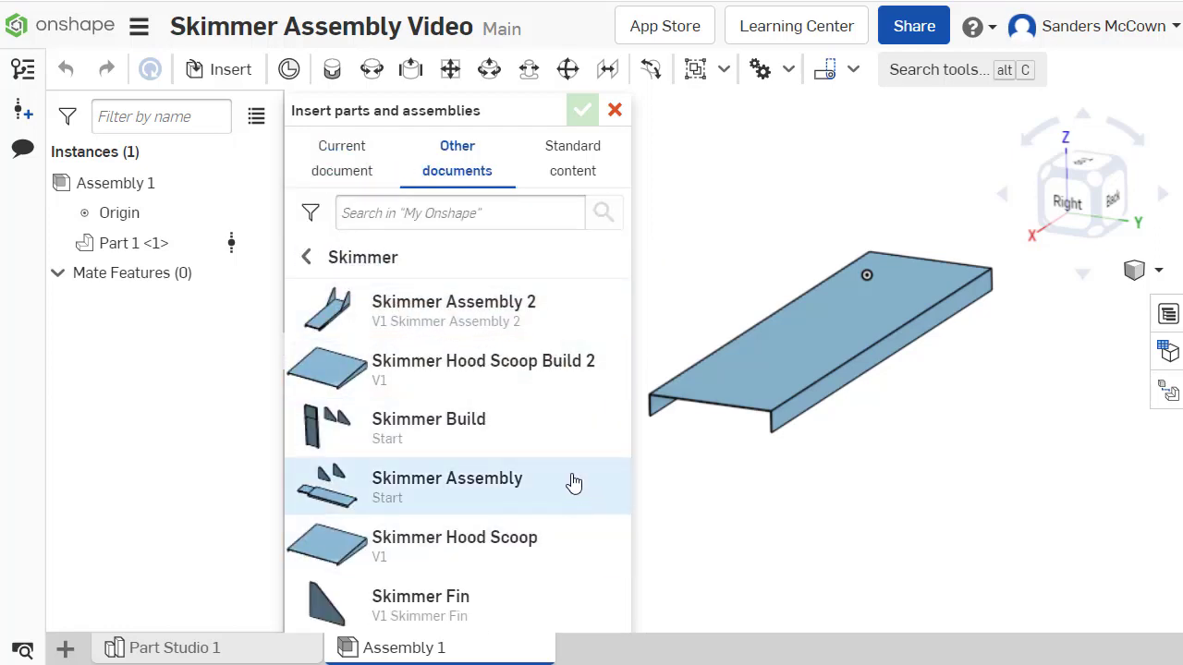
left_click(528, 363)
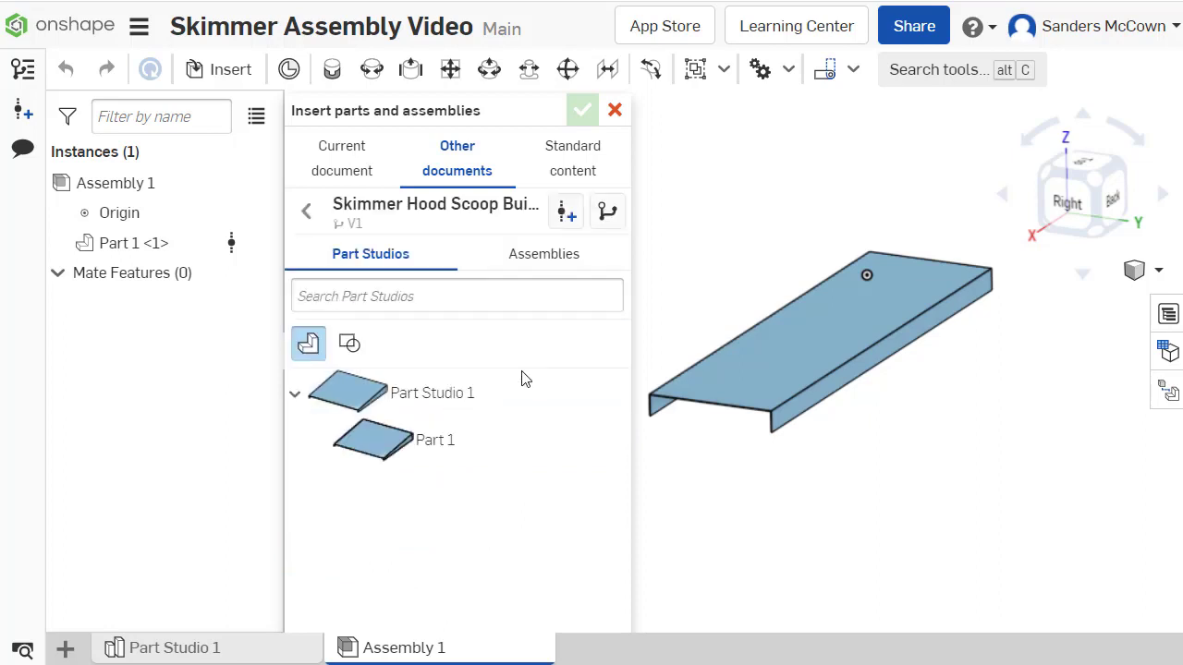
left_click(433, 447)
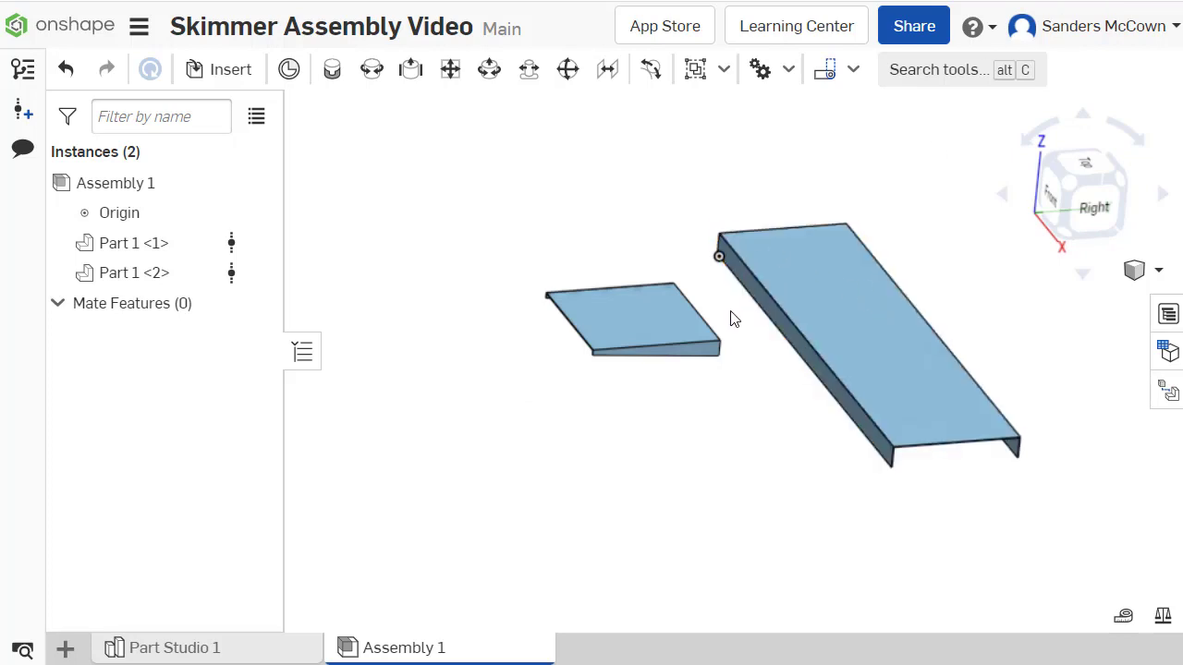
- Examine the undersides and side flanges of the hood scoop and the skimmer body
right_click_drag(731, 318, 700, 360)
right_click_drag(948, 419, 970, 411)
scroll(707, 478, "up", 5)
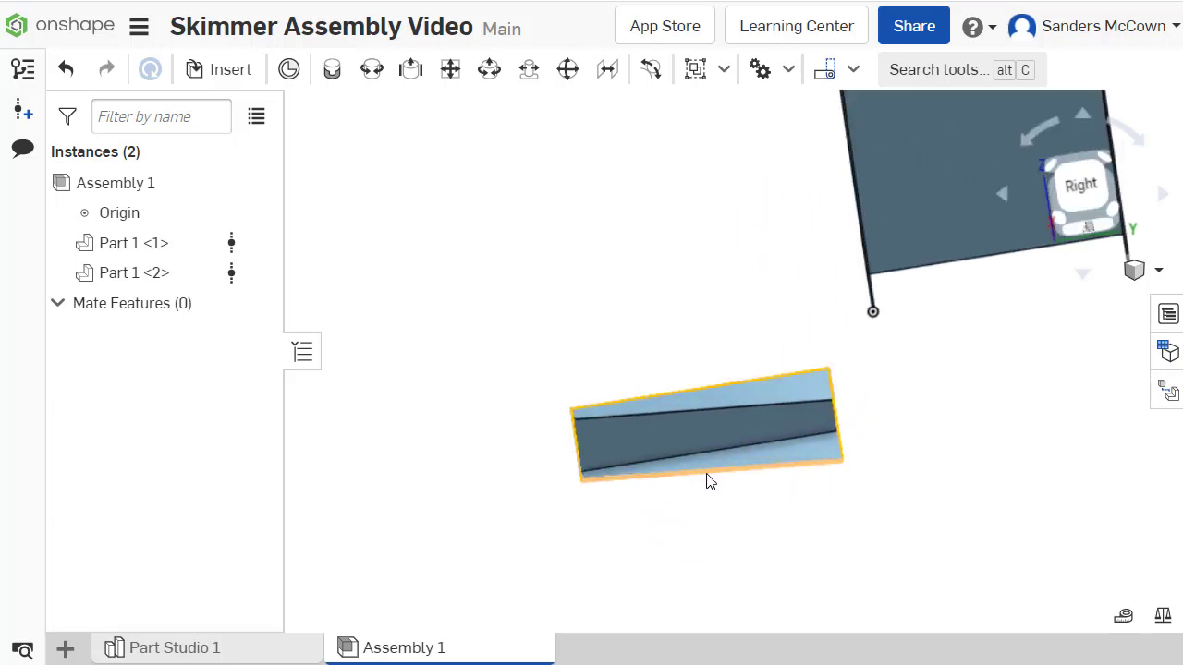
right_click_drag(712, 478, 766, 459)
scroll(766, 460, "down", 5)
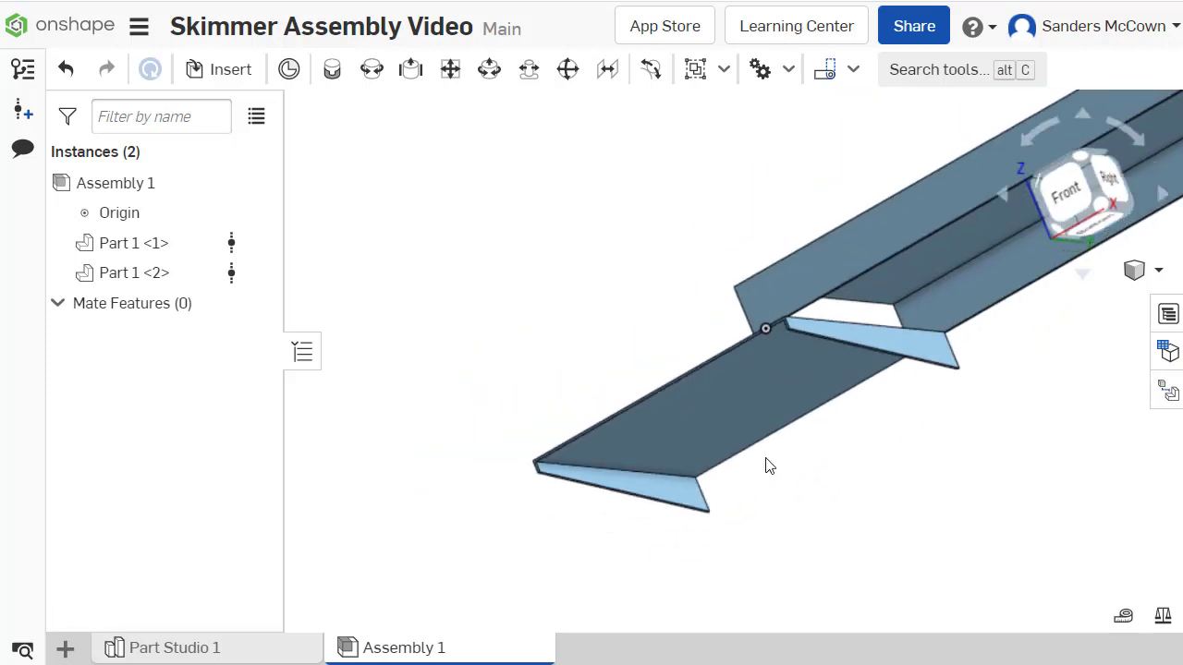
right_click_drag(854, 451, 849, 415)
left_click(775, 378)
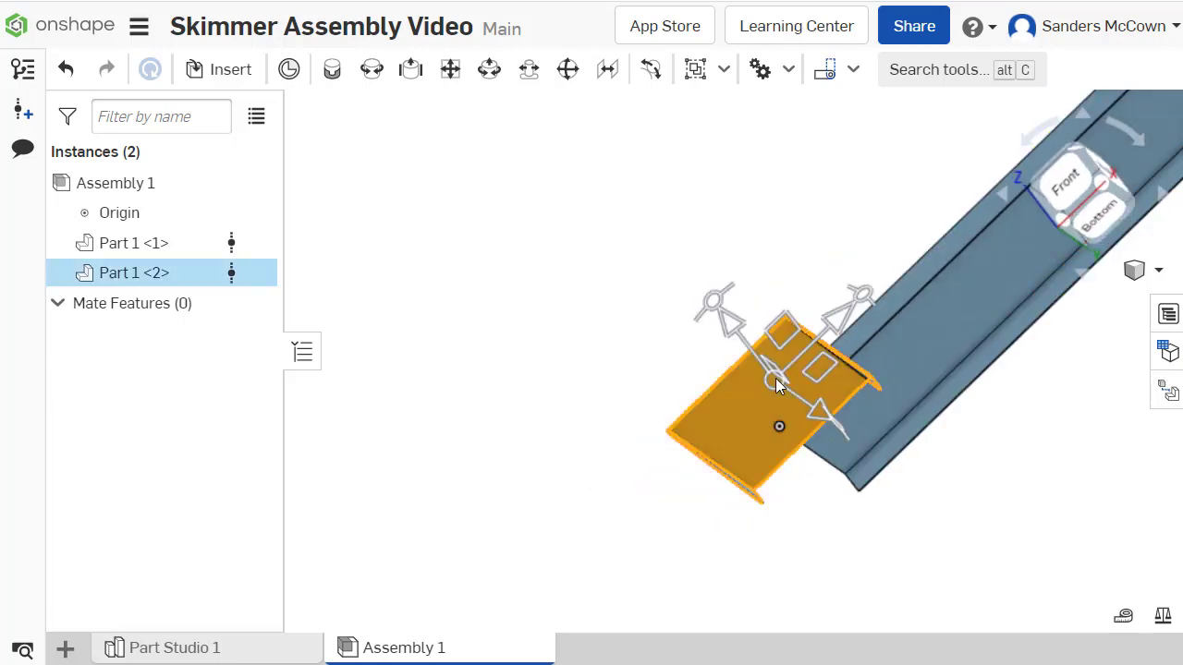
left_click(625, 344)
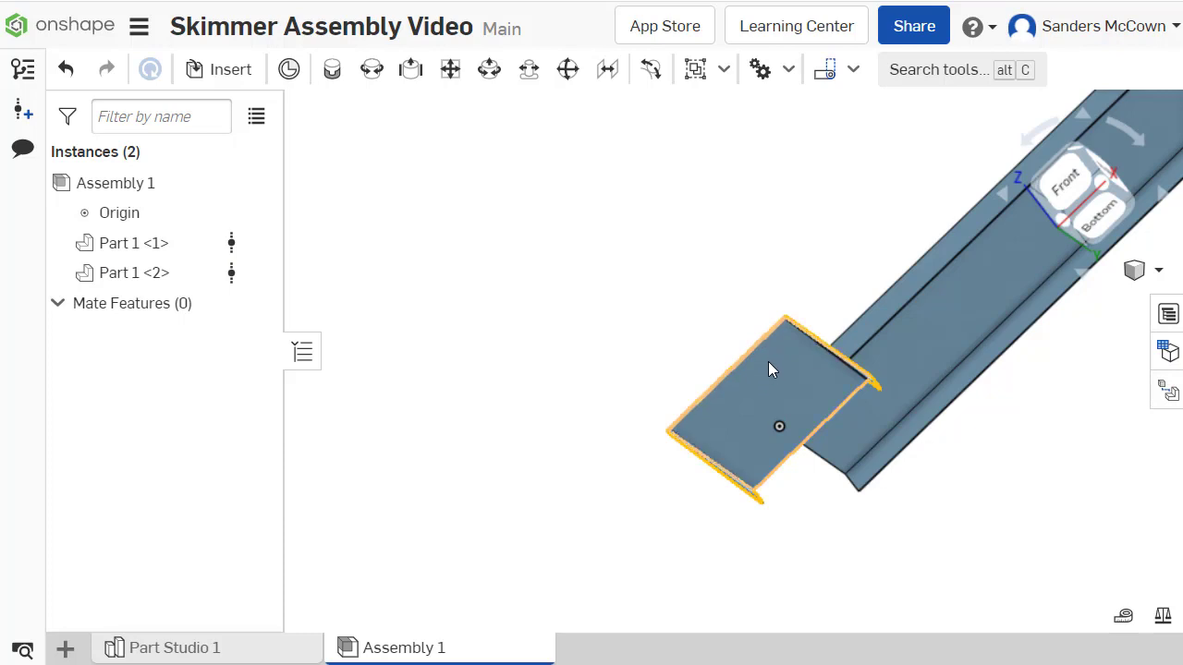
right_click_drag(776, 367, 756, 375)
scroll(773, 376, "up", 6)
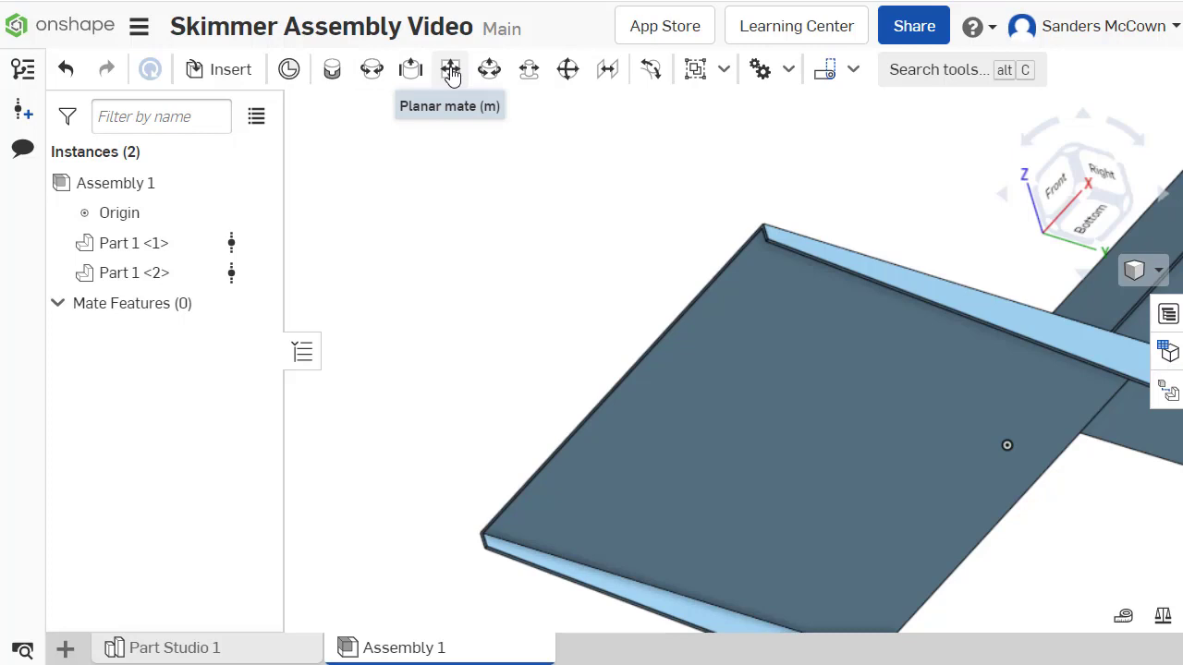
- Start a planar mate with its first connector on the thin edge face of the hood scoop's side flange
left_click(451, 72)
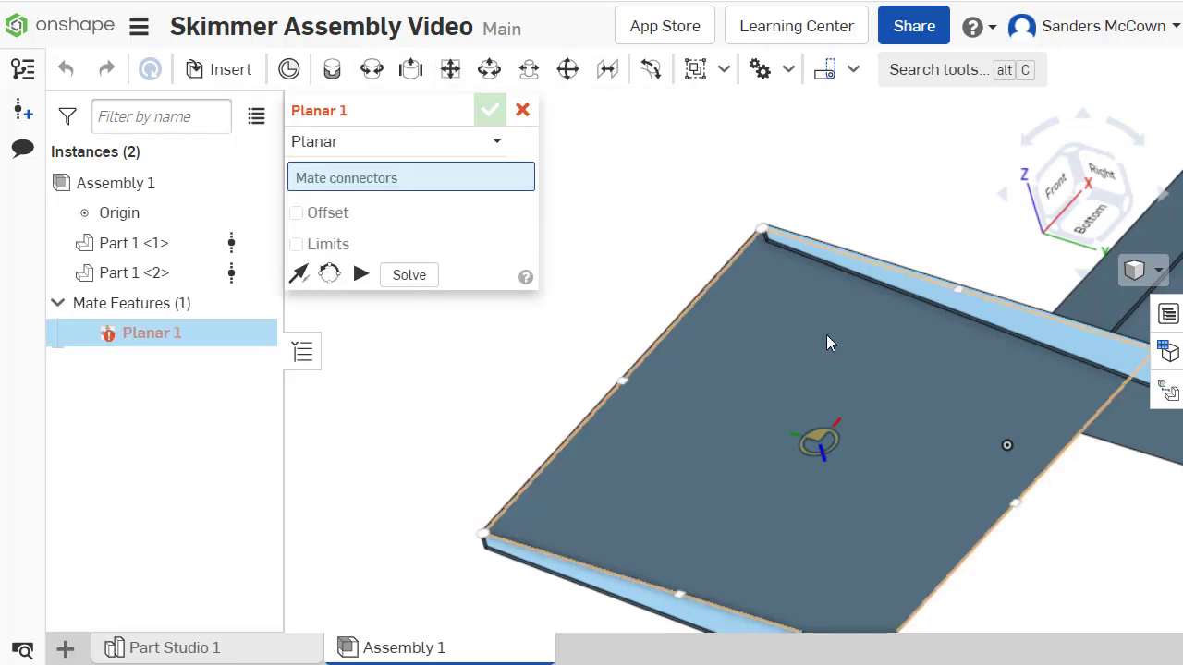
scroll(826, 344, "up", 8)
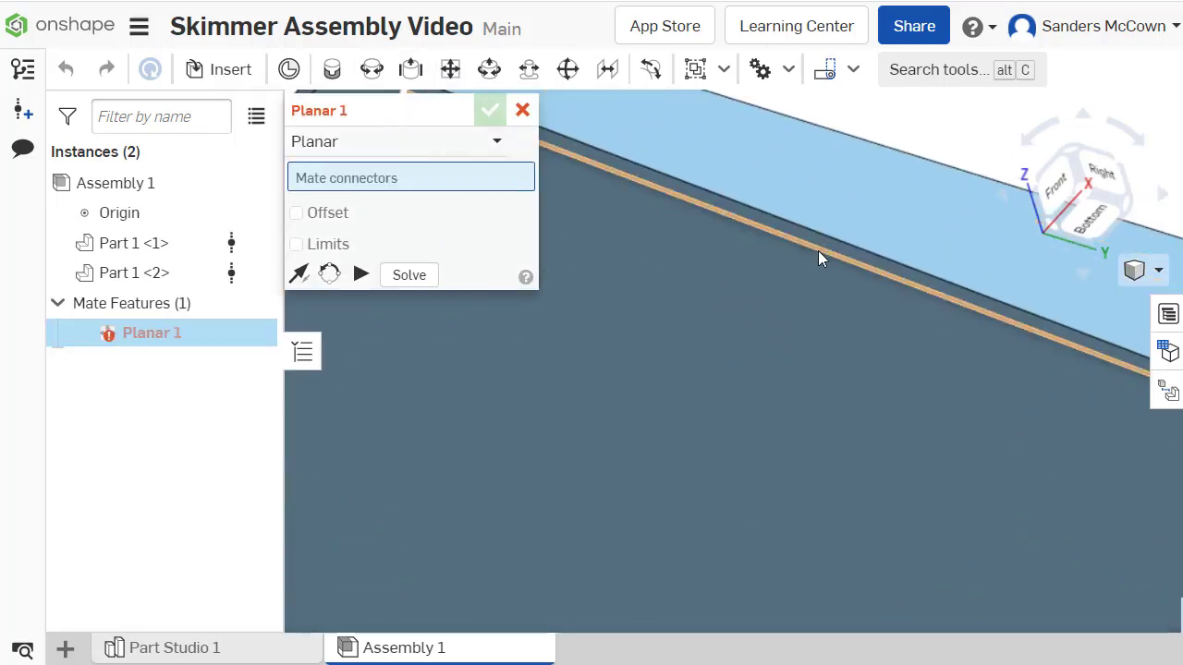
scroll(817, 250, "down", 3)
scroll(983, 406, "up", 3)
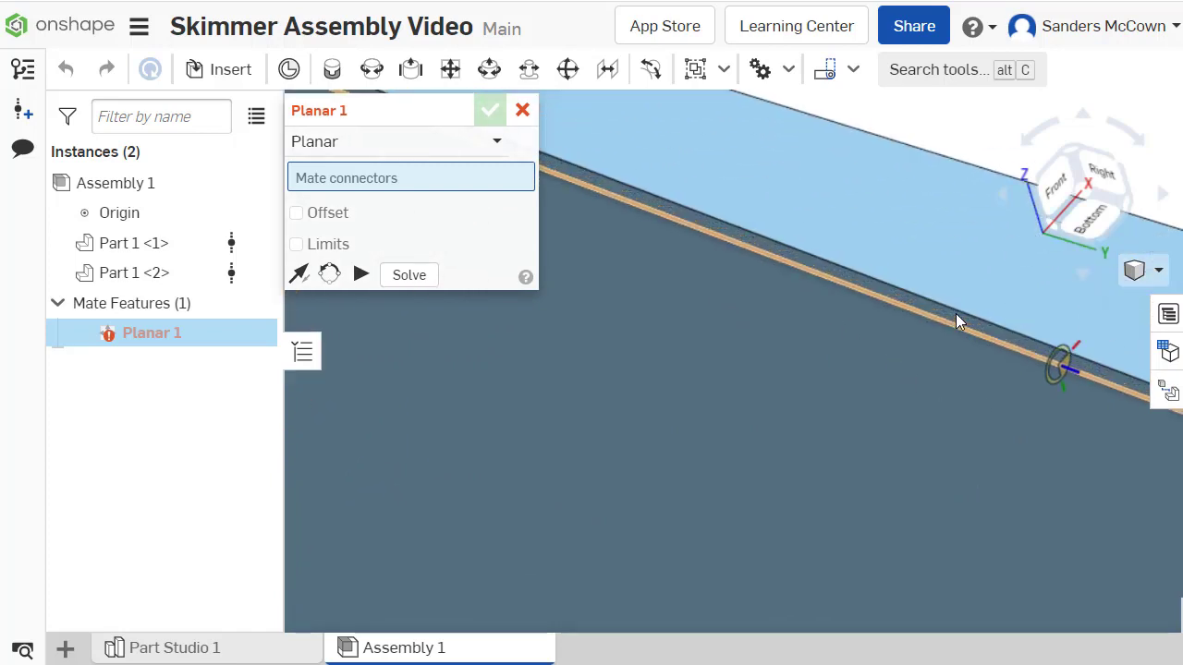
scroll(955, 314, "up", 4)
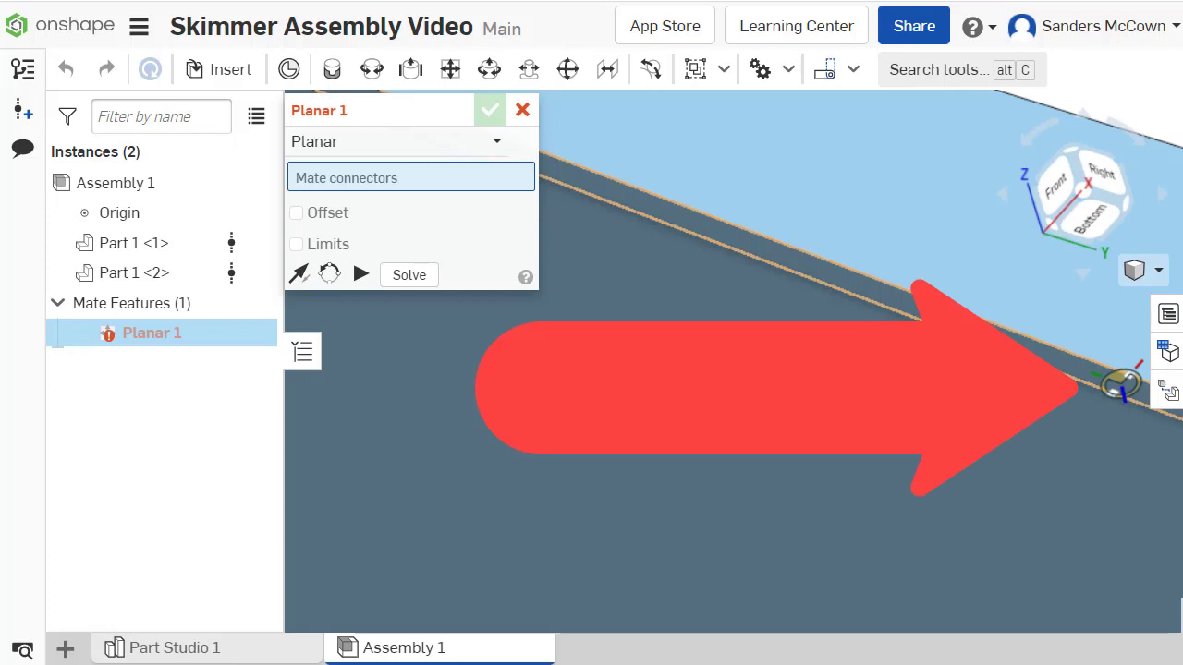
left_click(967, 324)
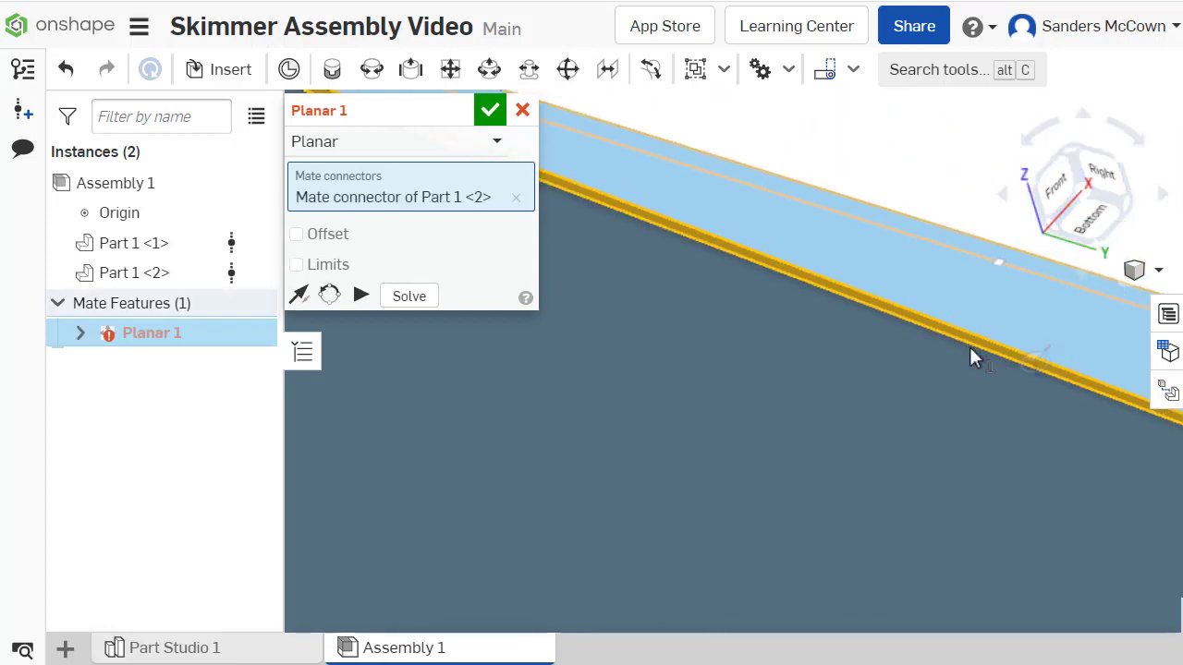
- Place the planar mate's second connector on the underside face of the skimmer body
scroll(969, 347, "down", 4)
scroll(969, 347, "down", 3)
scroll(923, 491, "up", 6)
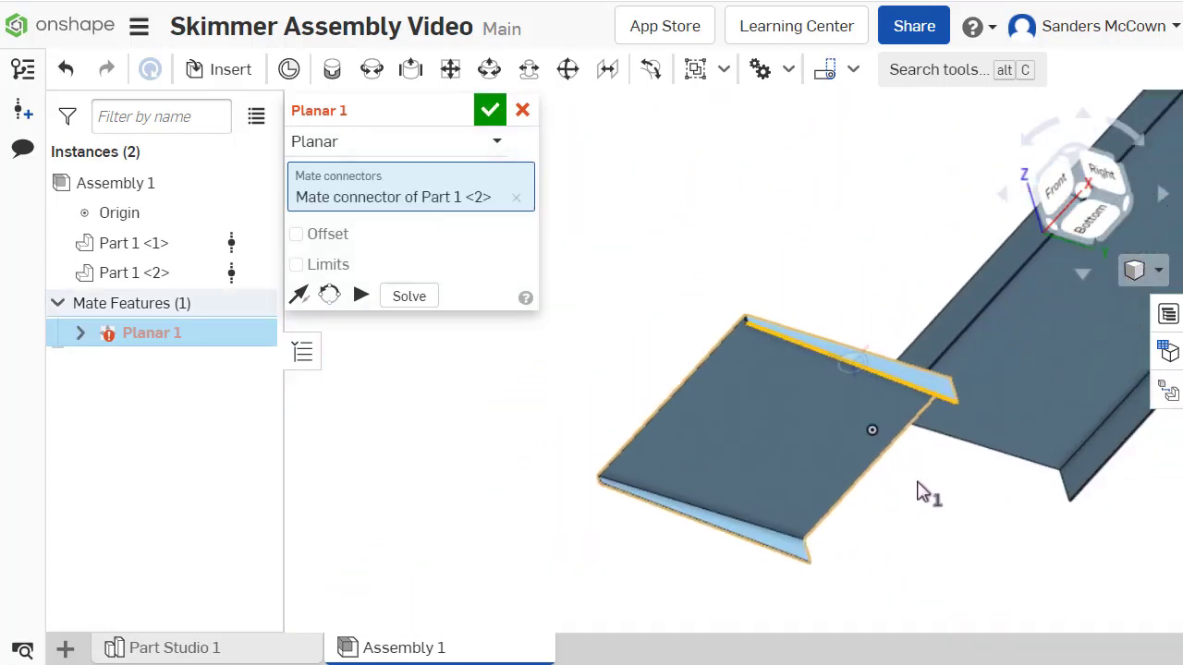
middle_click_drag(545, 586, 503, 610)
middle_click_drag(804, 314, 616, 601)
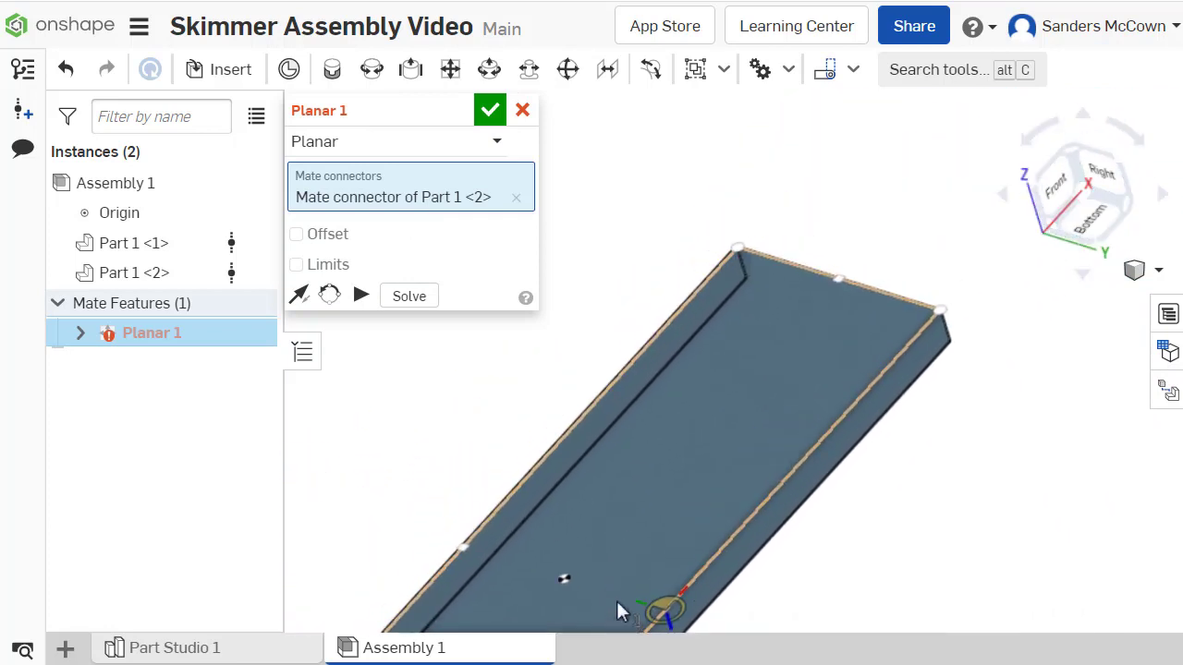
scroll(770, 368, "up", 5)
scroll(797, 318, "down", 4)
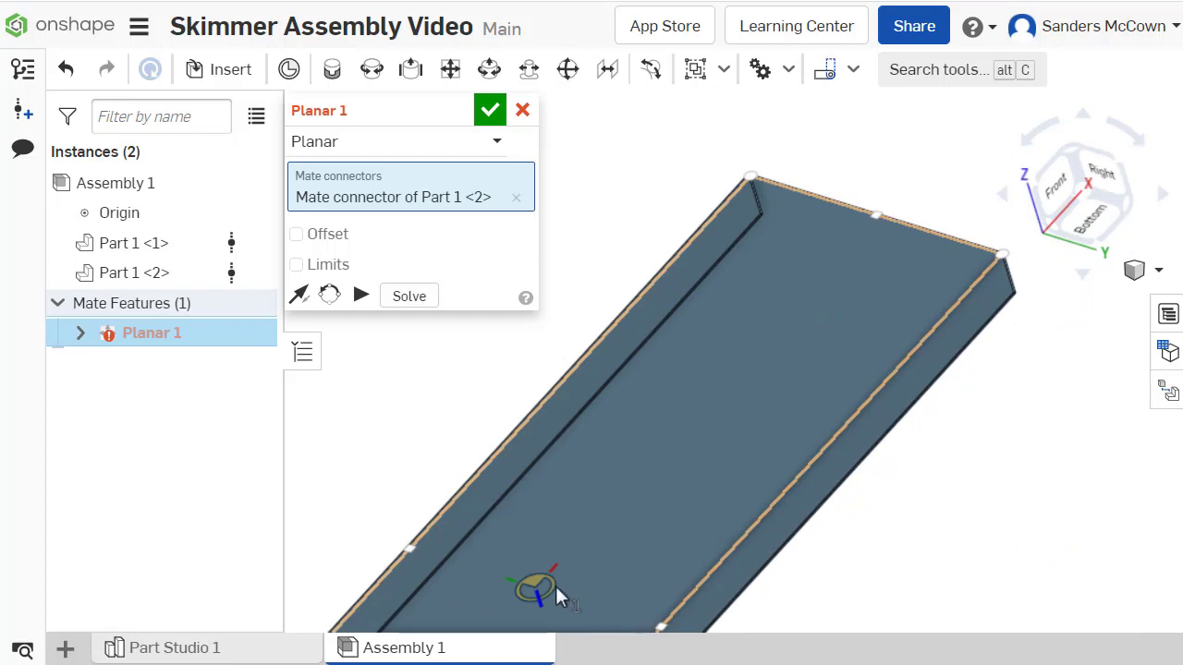
left_click(757, 386)
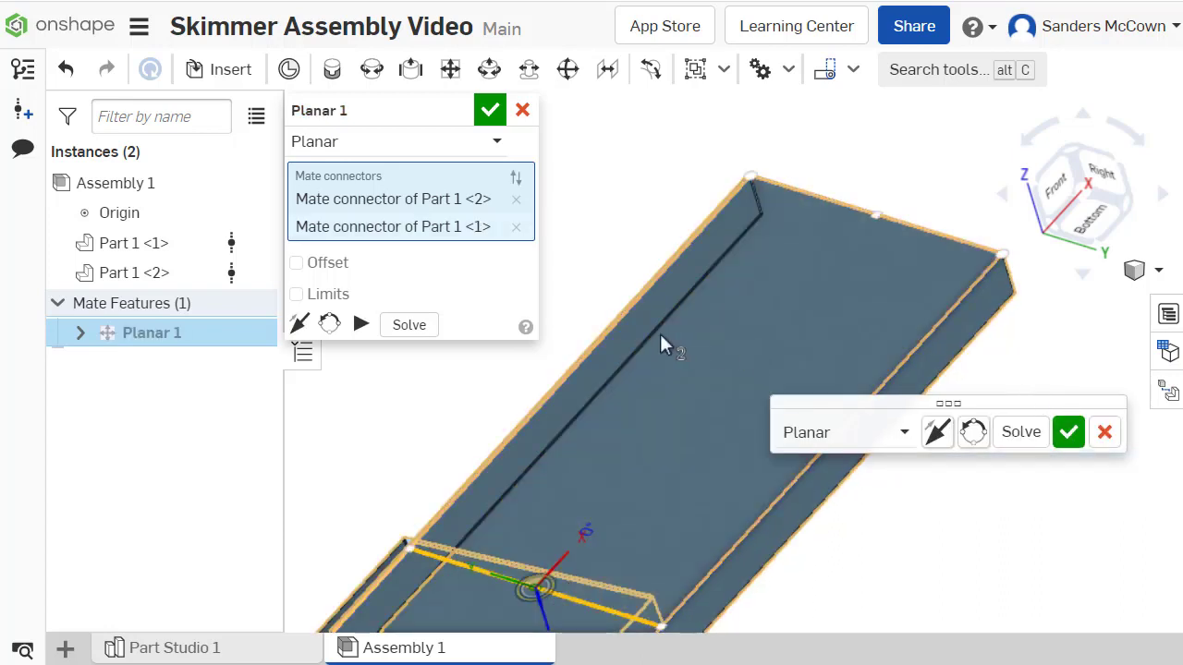
- Flip the planar mate's primary axis, reorient its secondary axis so the hood scoop is turned relative to the body, and accept the mate
middle_click_drag(671, 376, 870, 171)
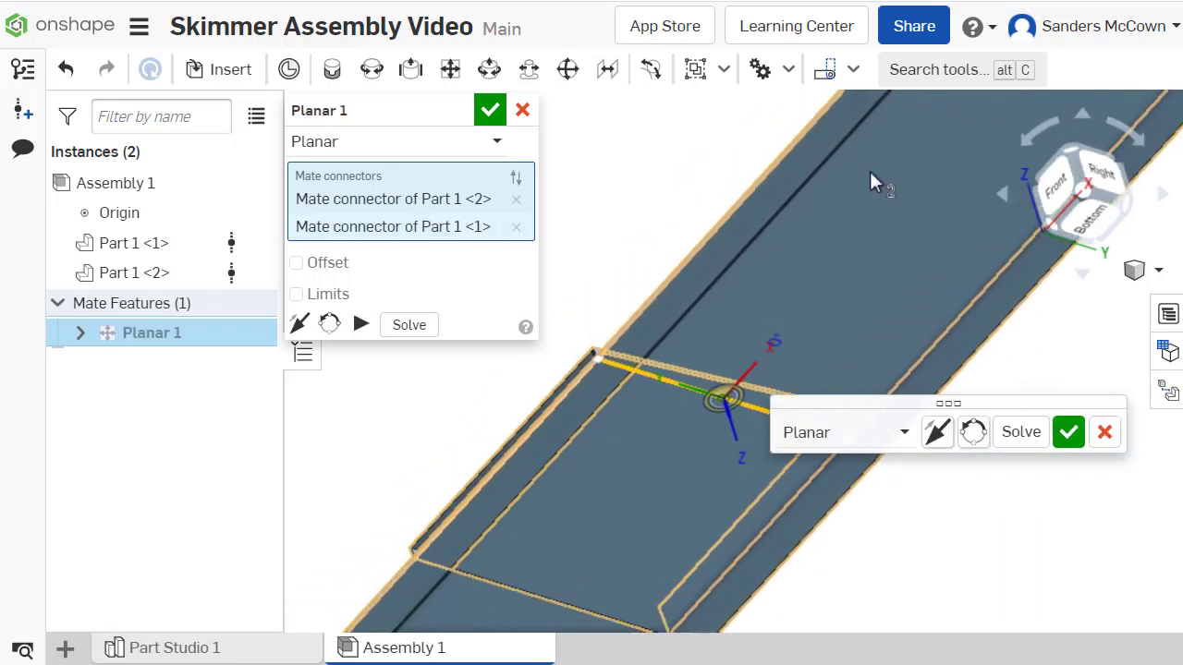
right_click_drag(869, 171, 677, 172)
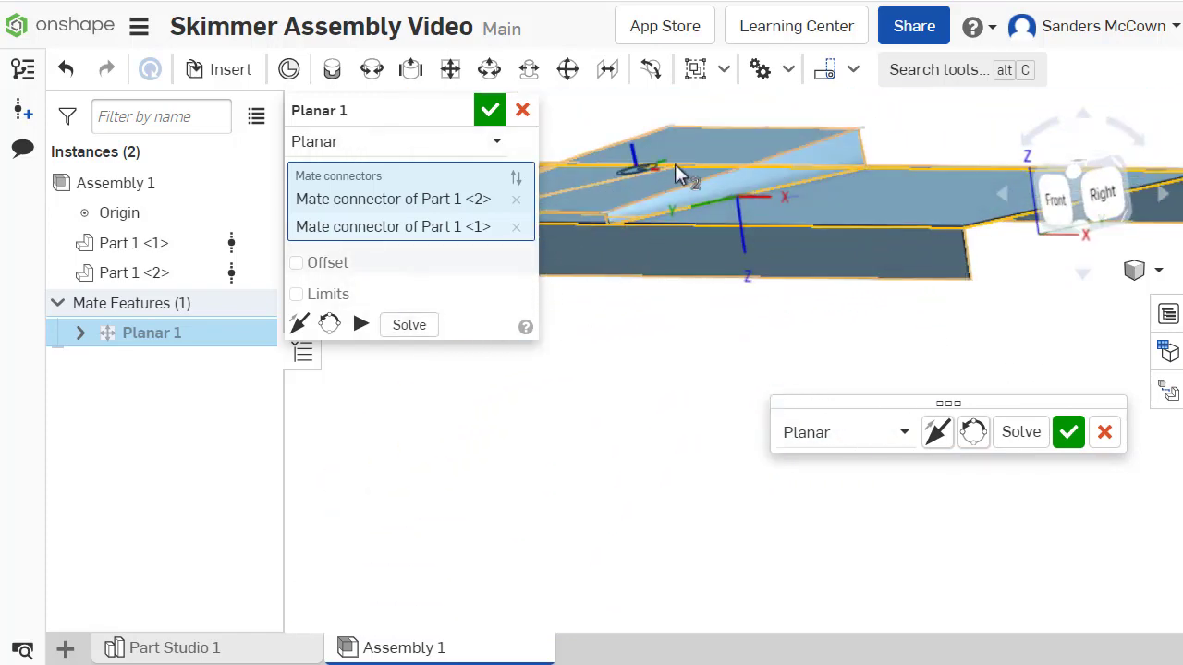
left_click(301, 328)
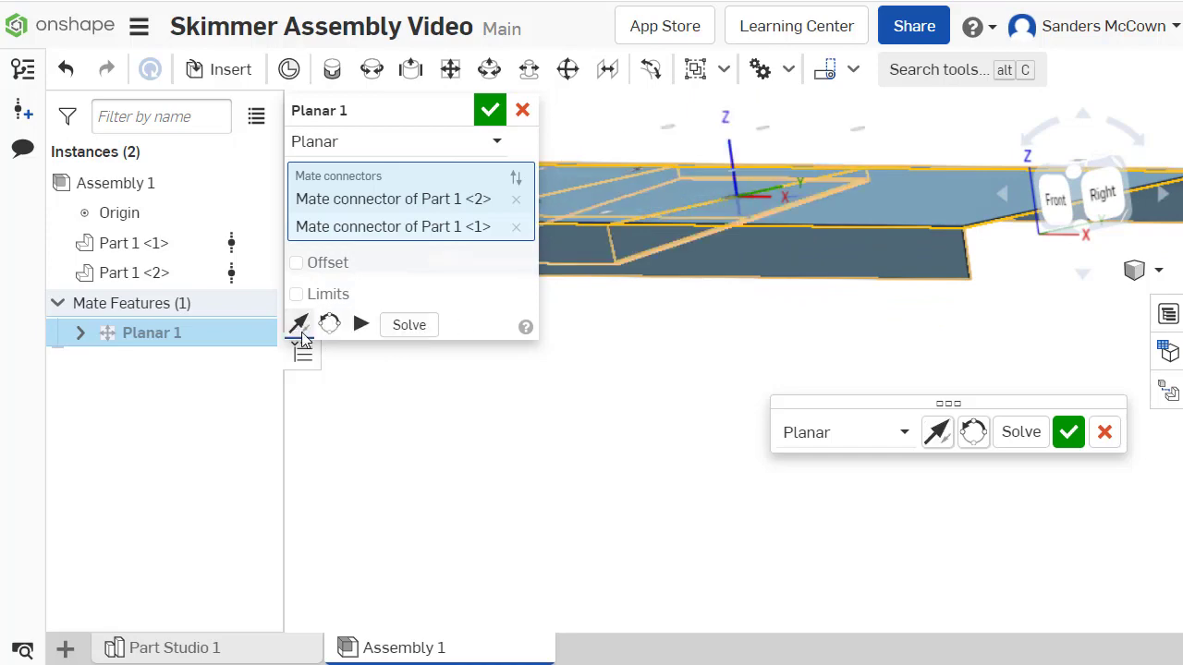
right_click_drag(667, 316, 604, 310)
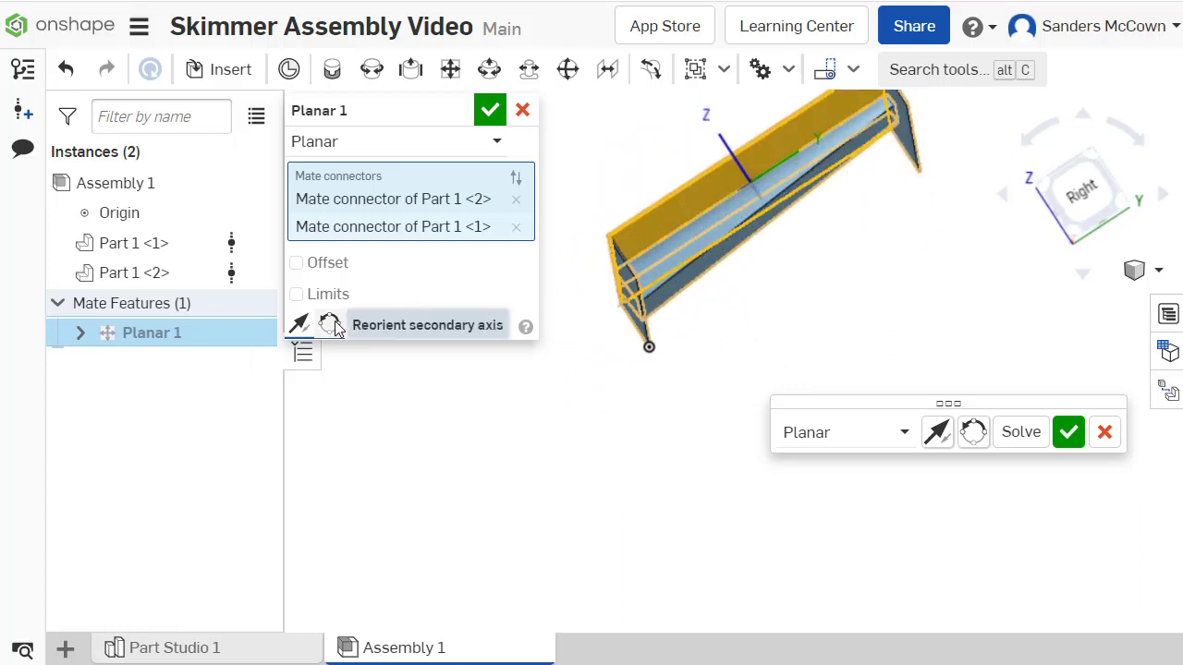
left_click(332, 325)
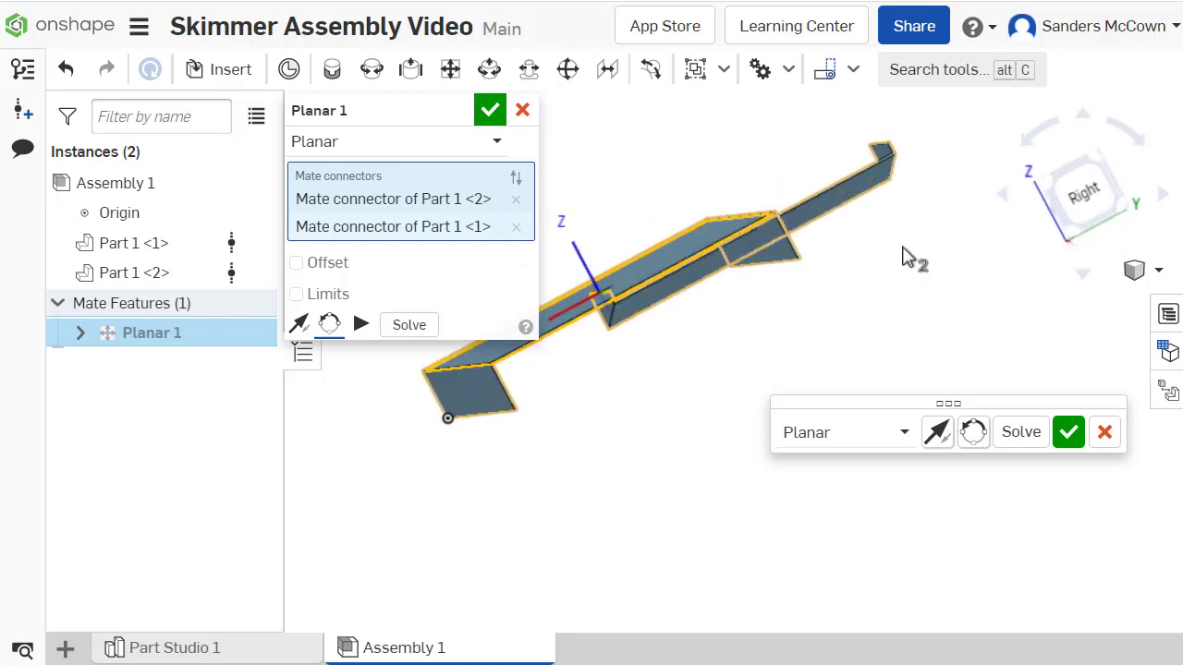
left_click(489, 111)
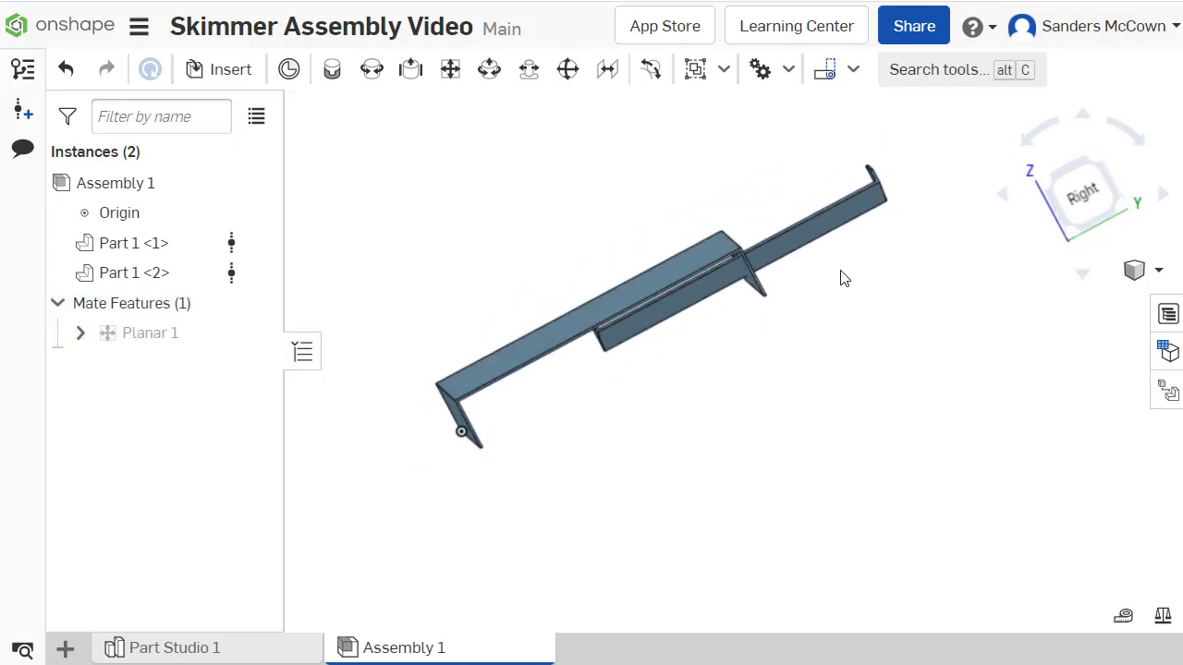
- Slide the hood scoop along the skimmer body within the planar mate, moving it towards the body's open end
left_click_drag(828, 234, 689, 315)
scroll(694, 328, "up", 4)
right_click_drag(694, 328, 727, 308)
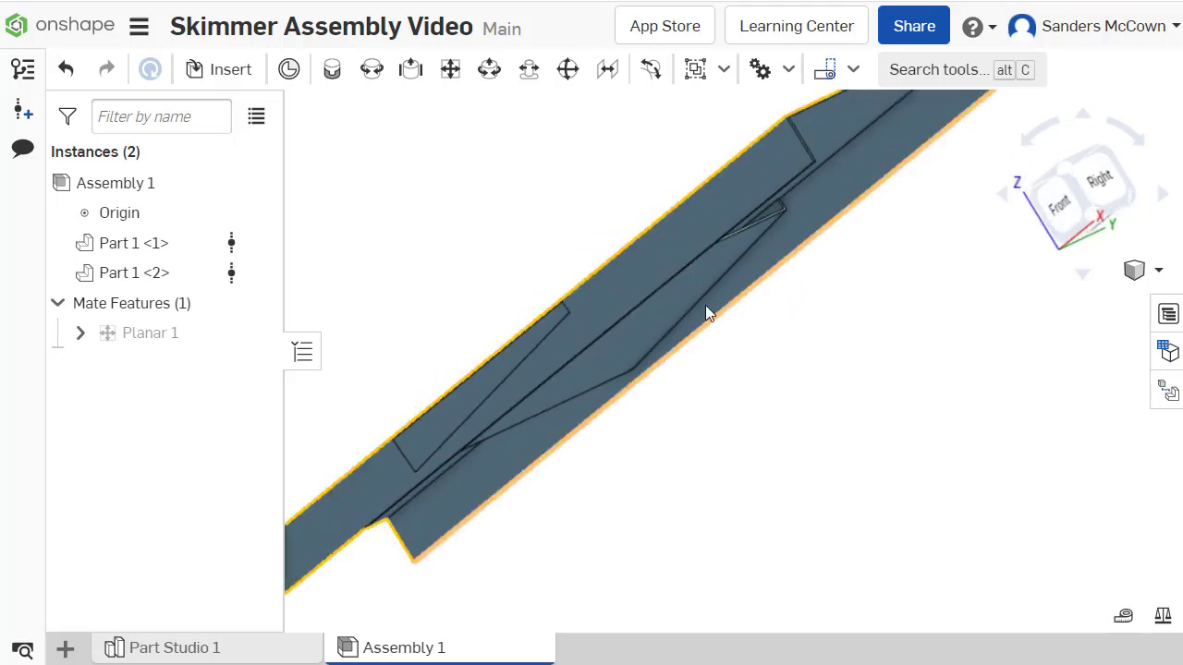
left_click_drag(692, 303, 861, 63)
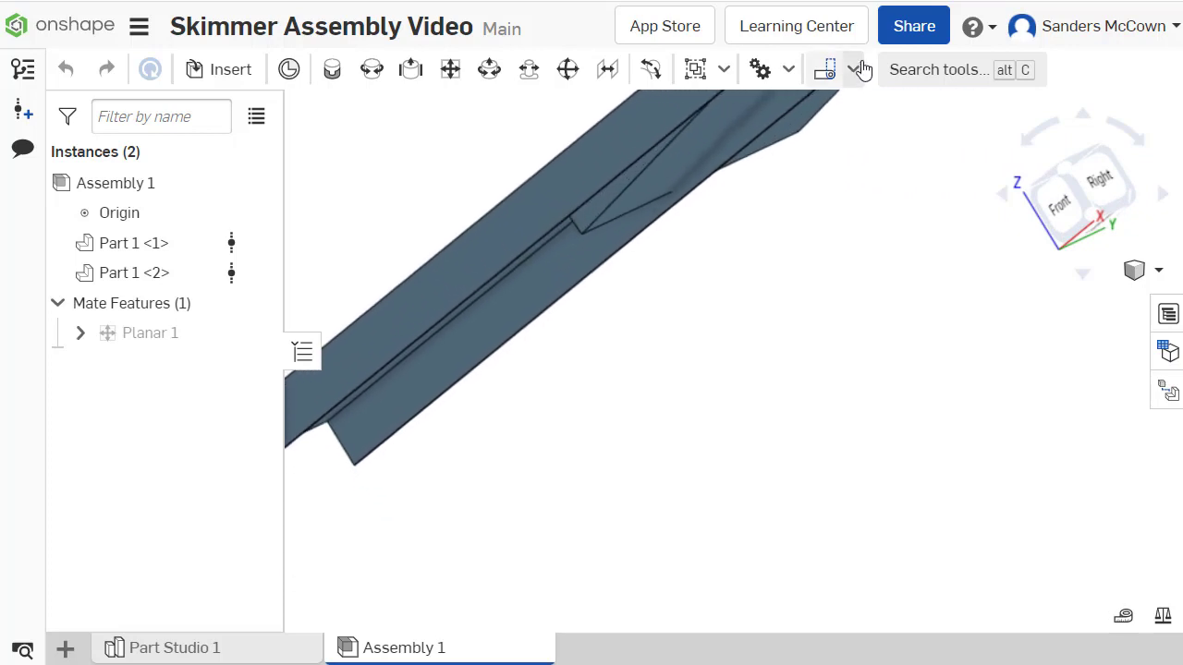
right_click_drag(854, 224, 805, 258)
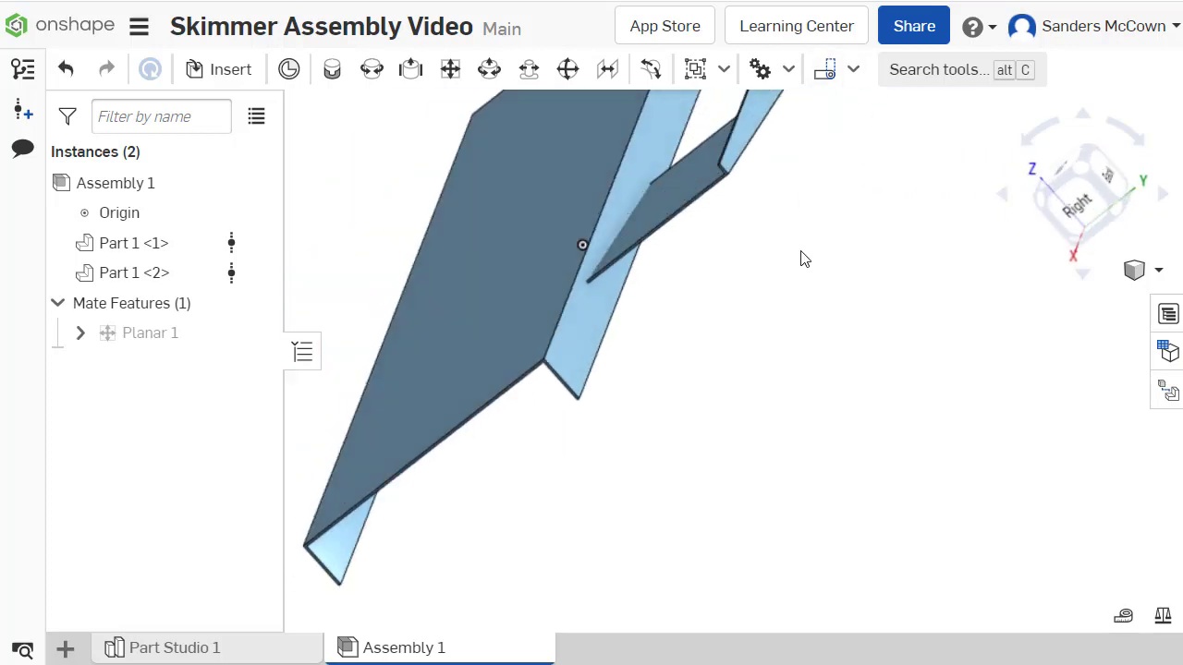
left_click_drag(660, 262, 671, 296)
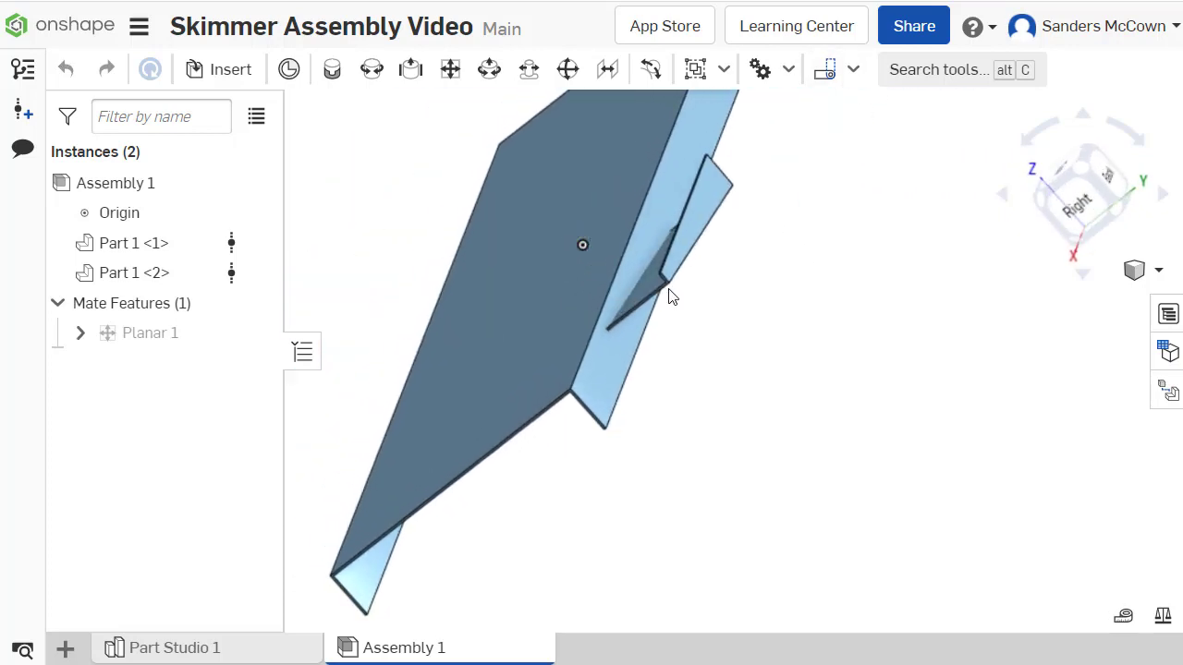
right_click_drag(671, 296, 806, 346)
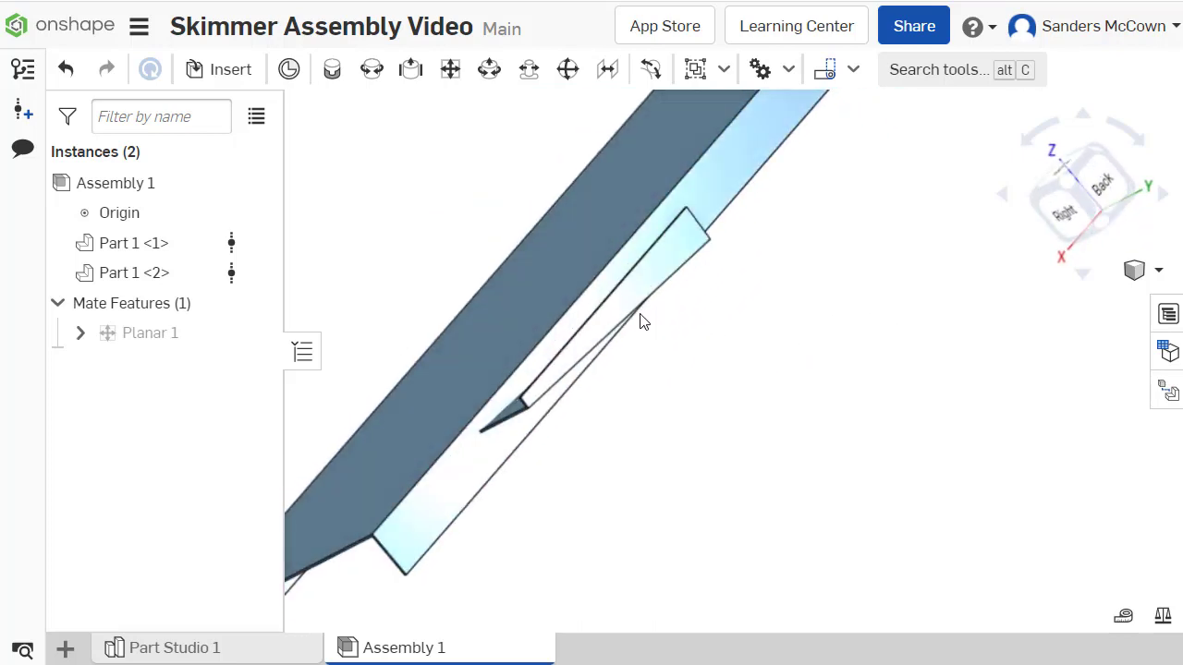
left_click_drag(609, 330, 601, 493)
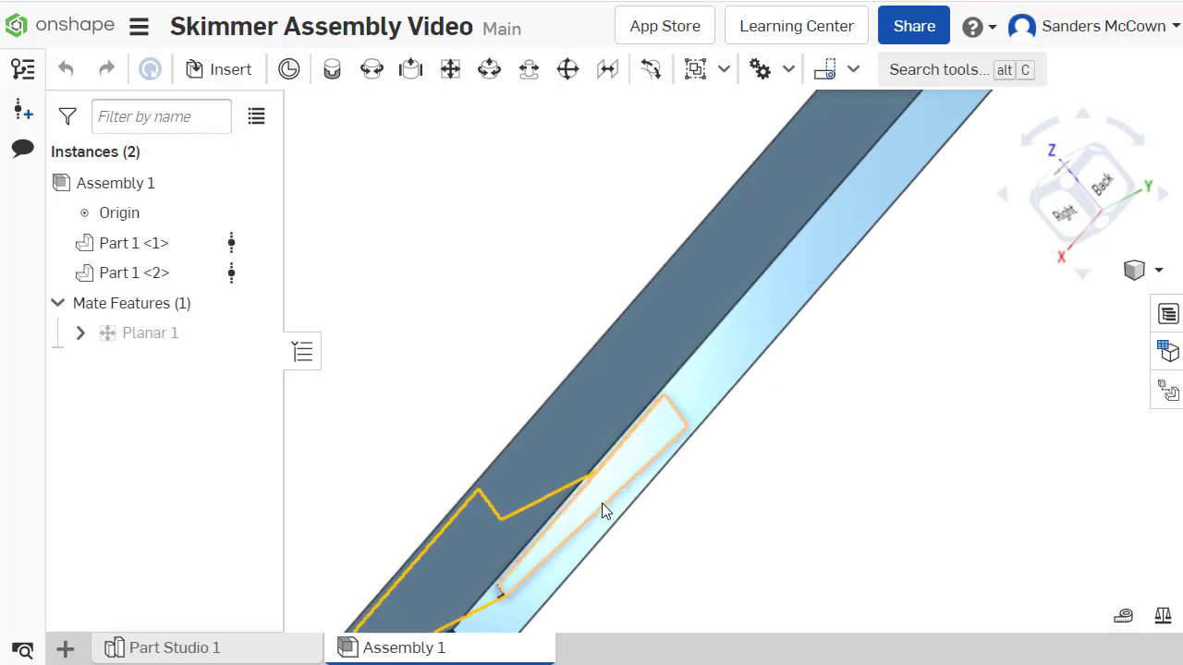
- Examine from the open end how the hood scoop's side flange sits relative to the skimmer body's inner corner
scroll(602, 502, "down", 3)
right_click_drag(605, 502, 648, 453)
scroll(649, 454, "down", 4)
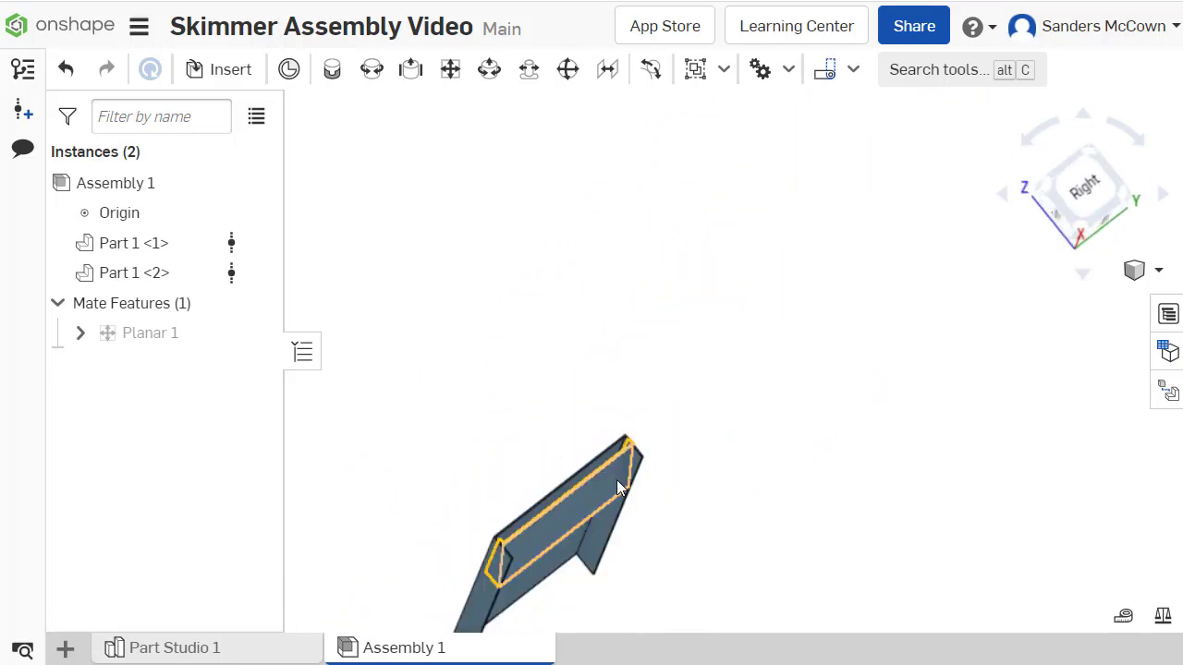
left_click(1093, 162)
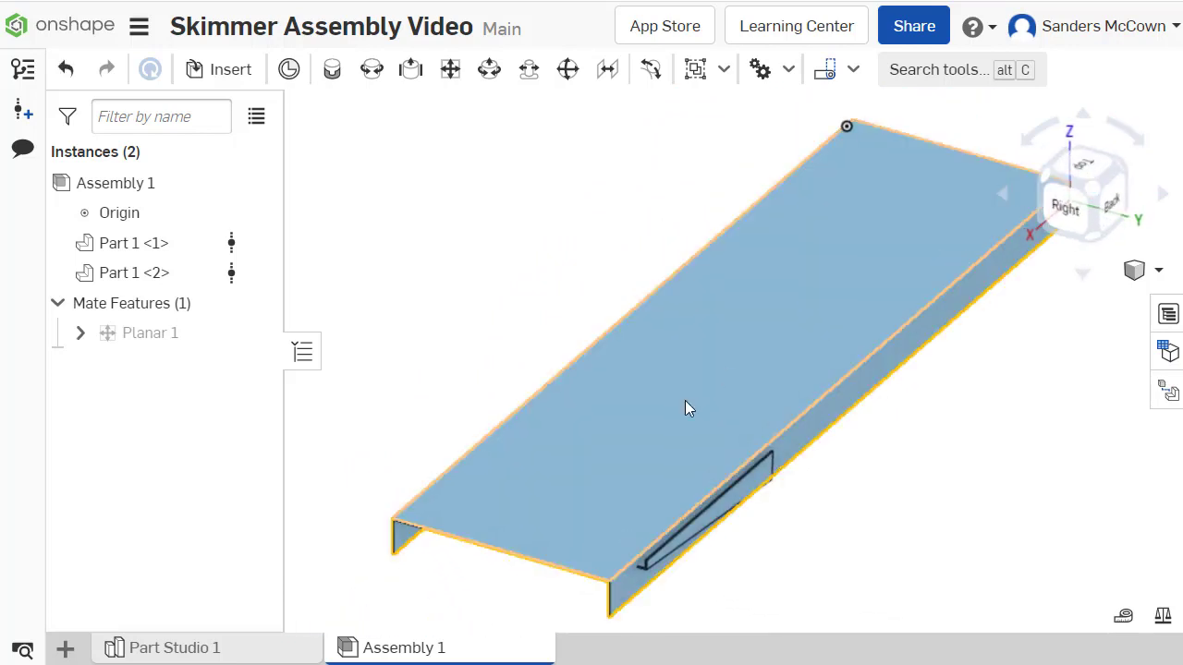
right_click_drag(700, 567, 719, 538)
scroll(675, 457, "up", 3)
scroll(689, 364, "up", 2)
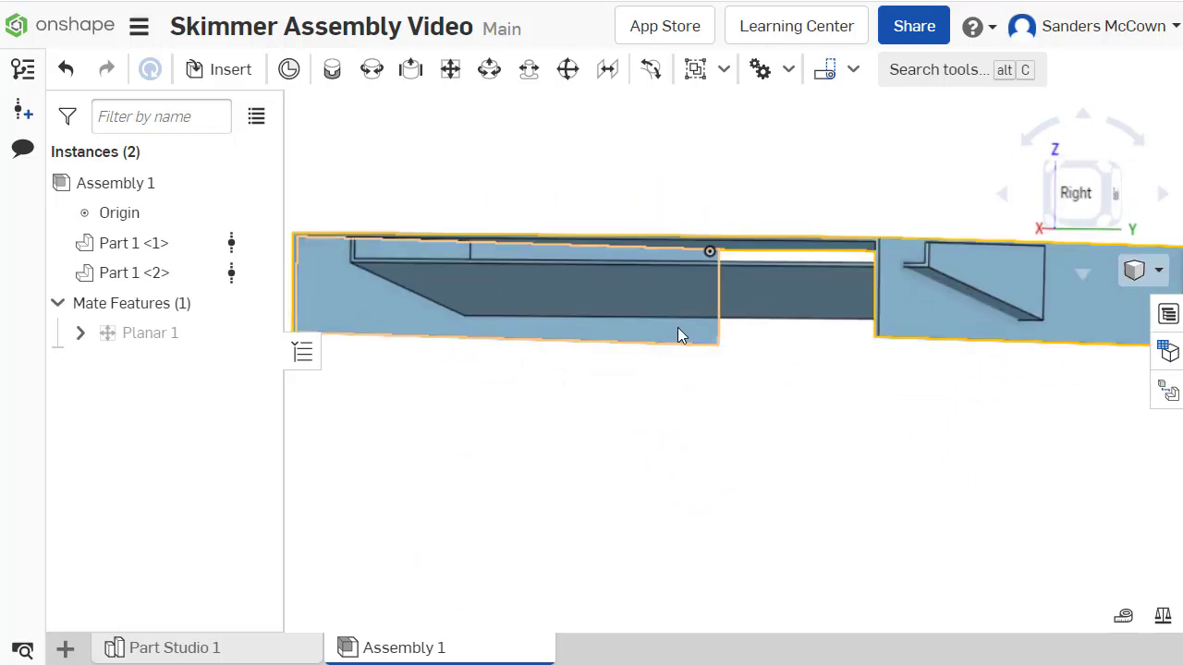
right_click_drag(677, 327, 685, 334)
scroll(685, 334, "down", 2)
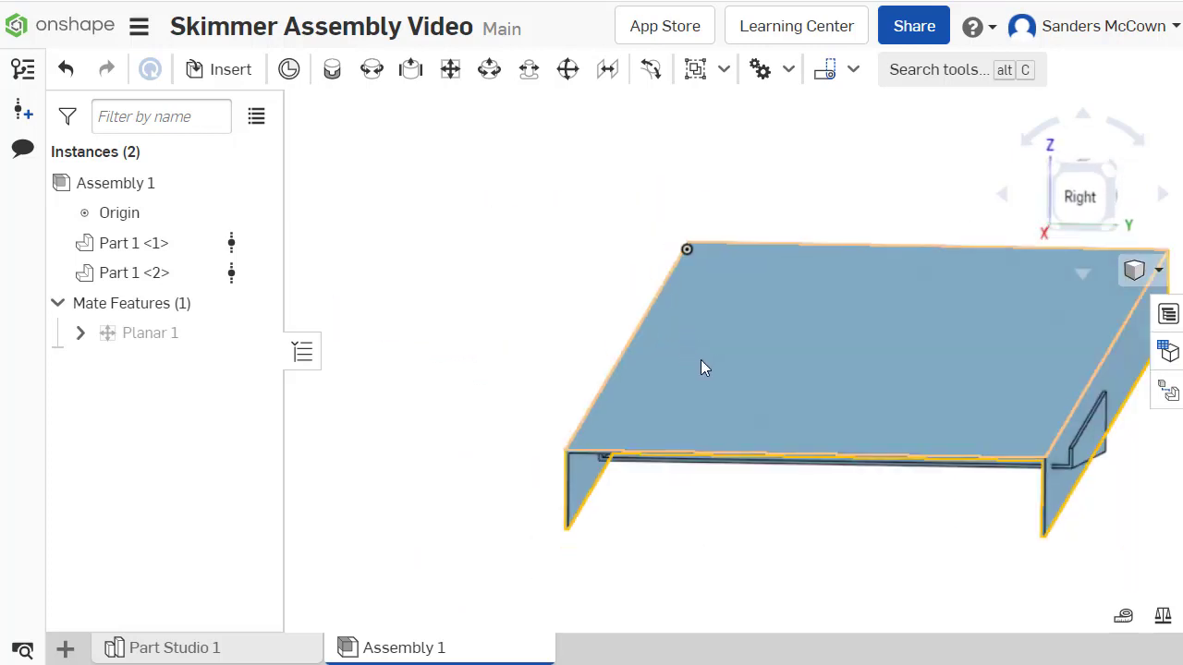
middle_click_drag(769, 394, 663, 348)
right_click_drag(662, 342, 658, 340)
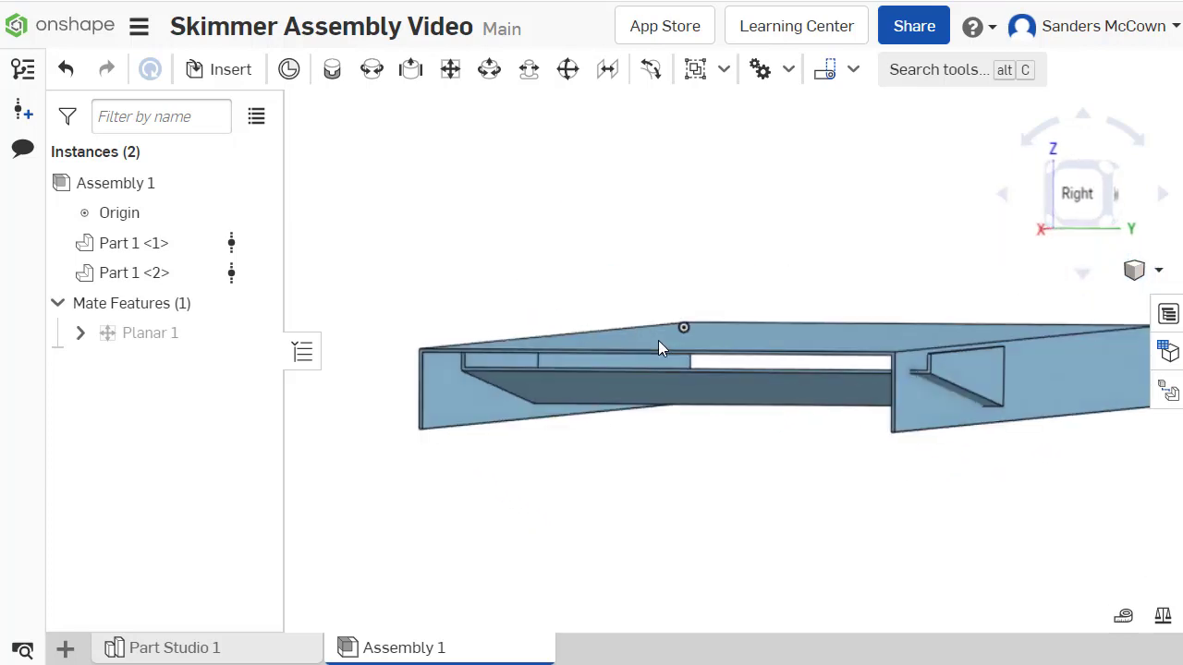
scroll(563, 377, "up", 3)
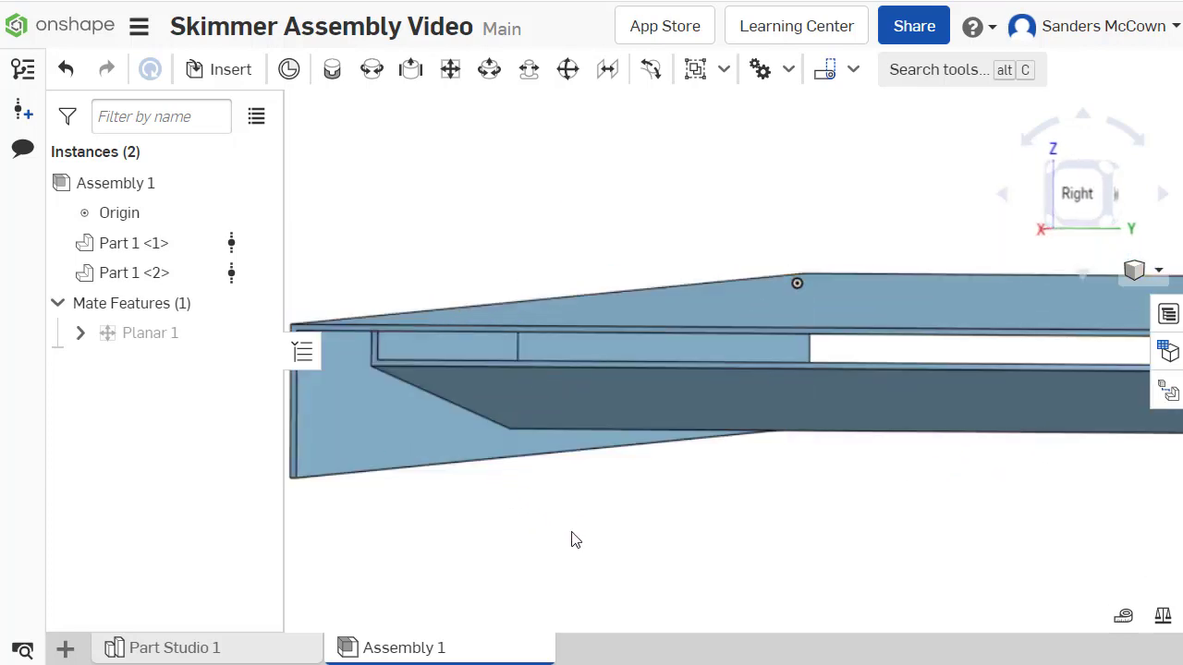
right_click_drag(527, 237, 527, 230)
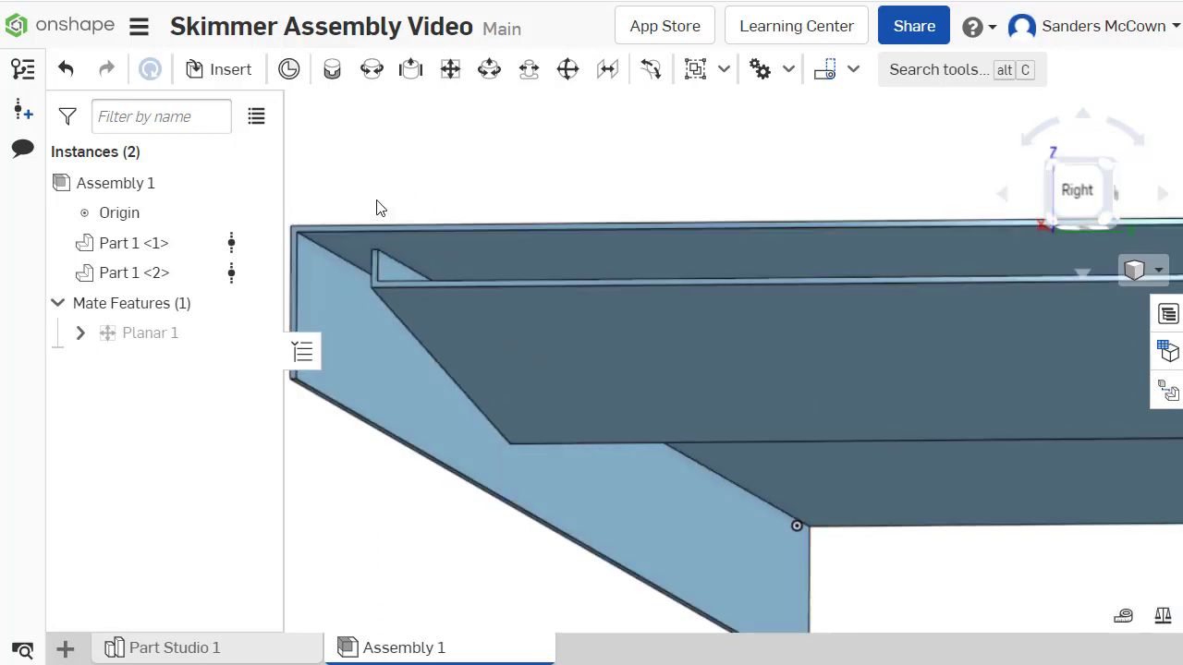
middle_click_drag(387, 179, 625, 189)
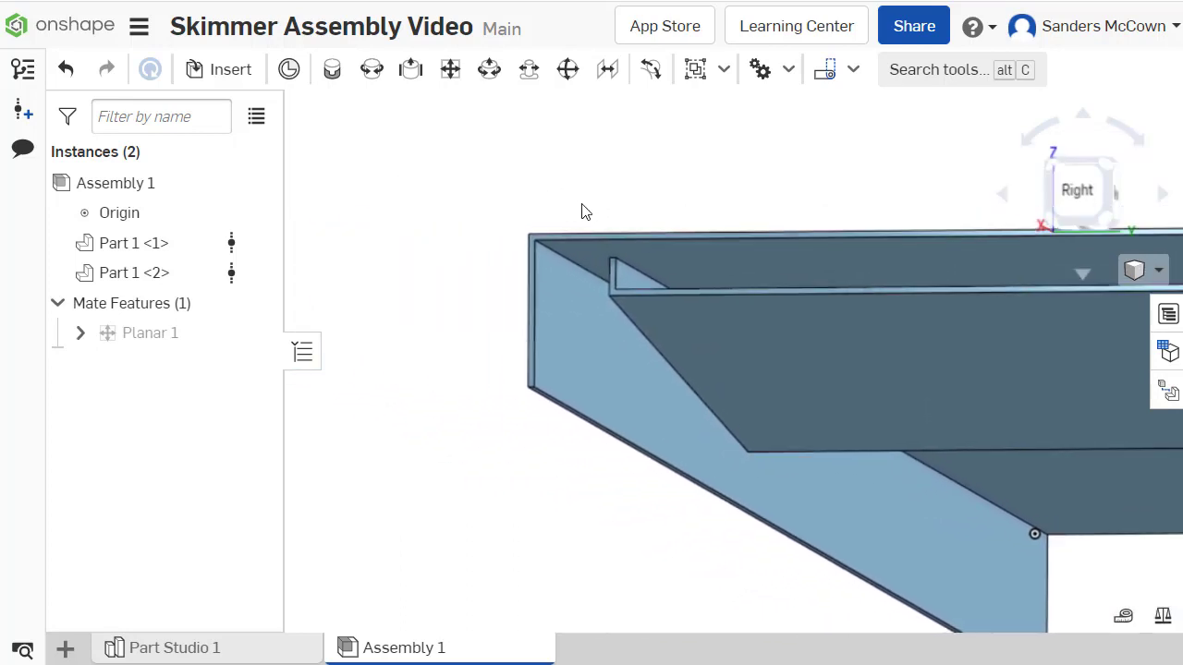
scroll(582, 204, "up", 4)
scroll(581, 212, "up", 2)
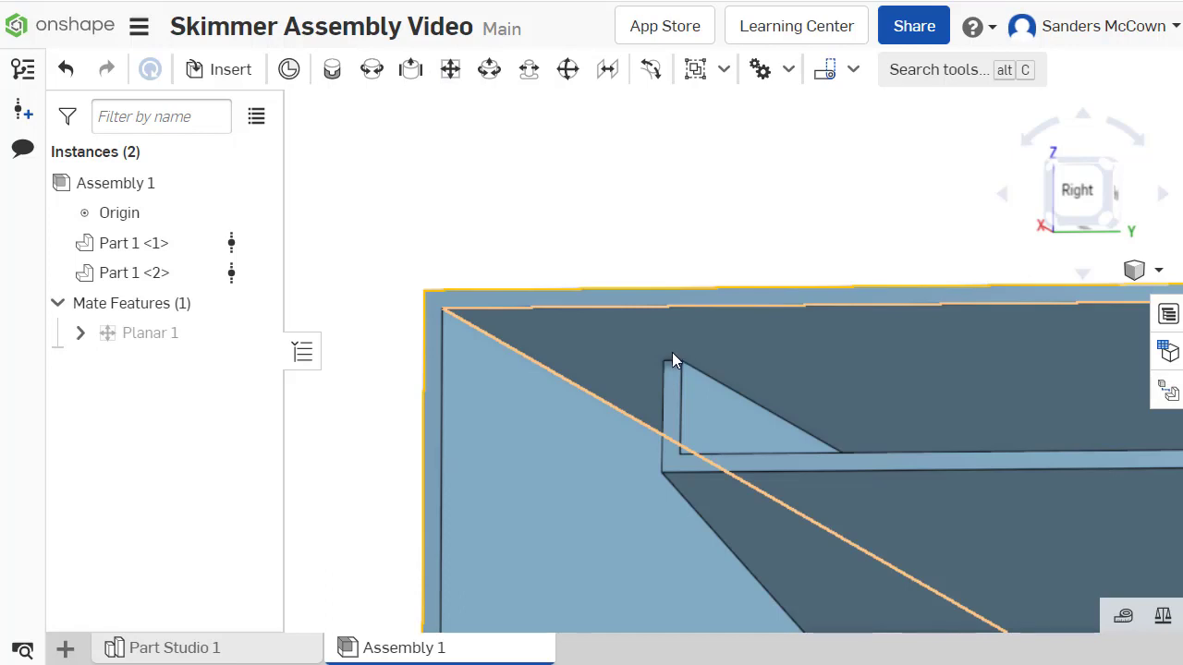
- Start a fastened mate with its first connector on the outer upper corner of the hood scoop flange's end face
left_click(334, 71)
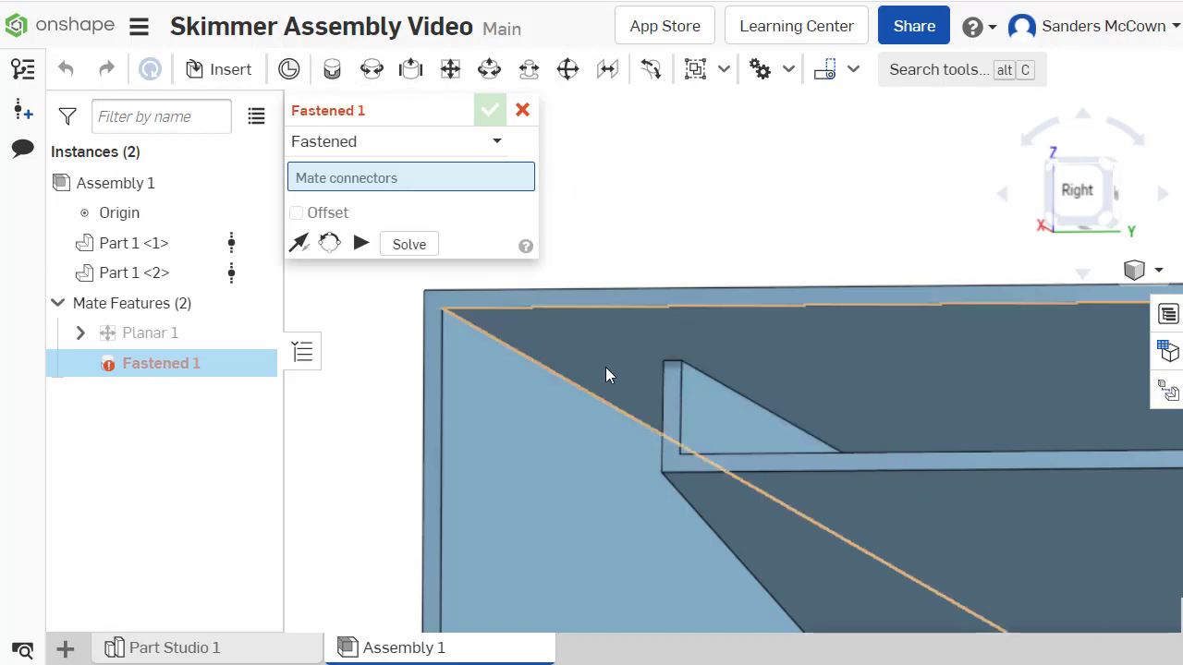
scroll(670, 396, "up", 5)
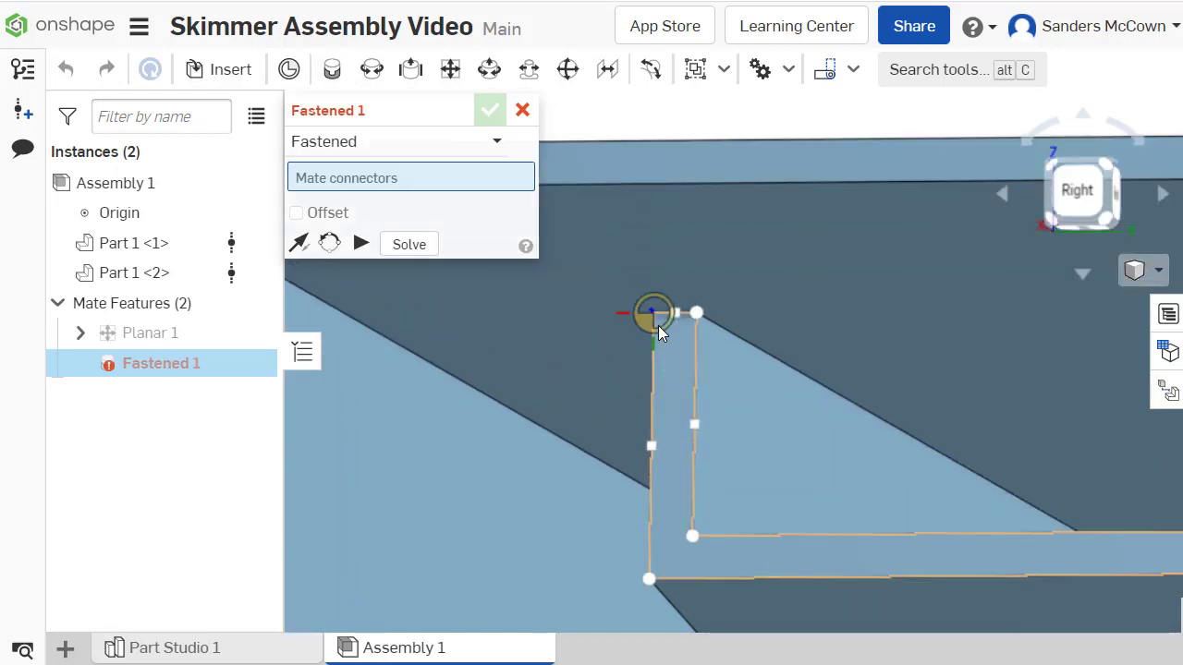
mouse_move(655, 315)
right_mouse_down()
mouse_move(633, 340)
mouse_move(647, 318)
right_mouse_up()
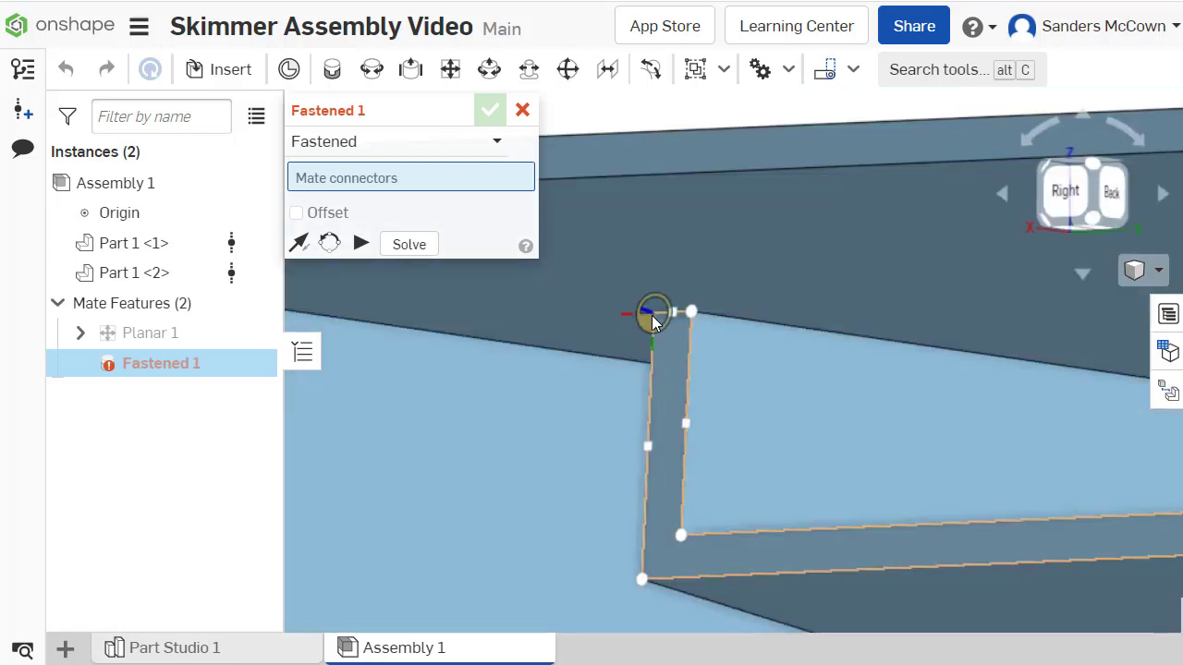
left_click(652, 319)
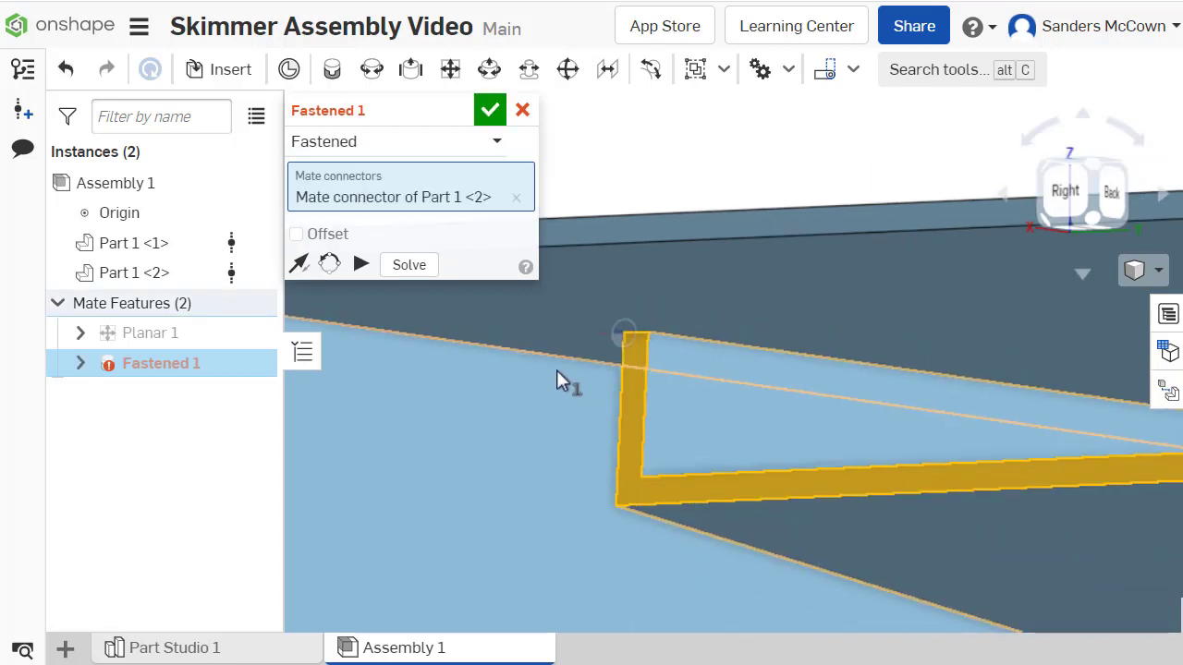
- Place the fastened mate's second connector on the inner upper corner of the skimmer body's end face, and check the scoop's fit
middle_click_drag(557, 375, 1070, 366)
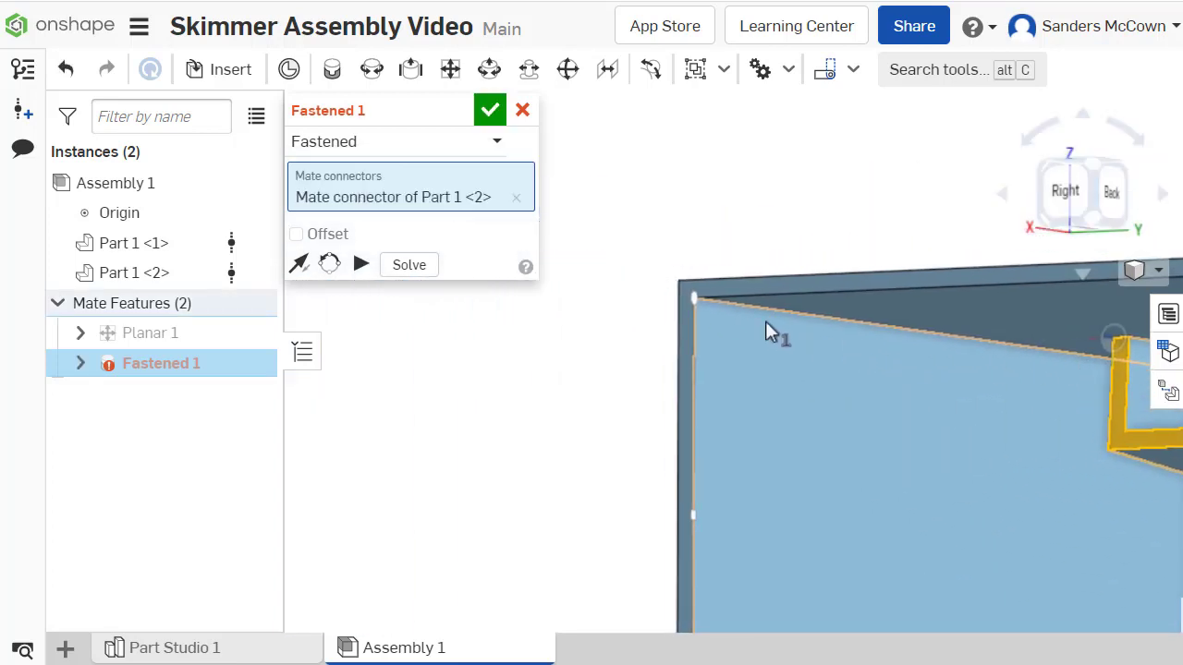
scroll(696, 311, "up", 4)
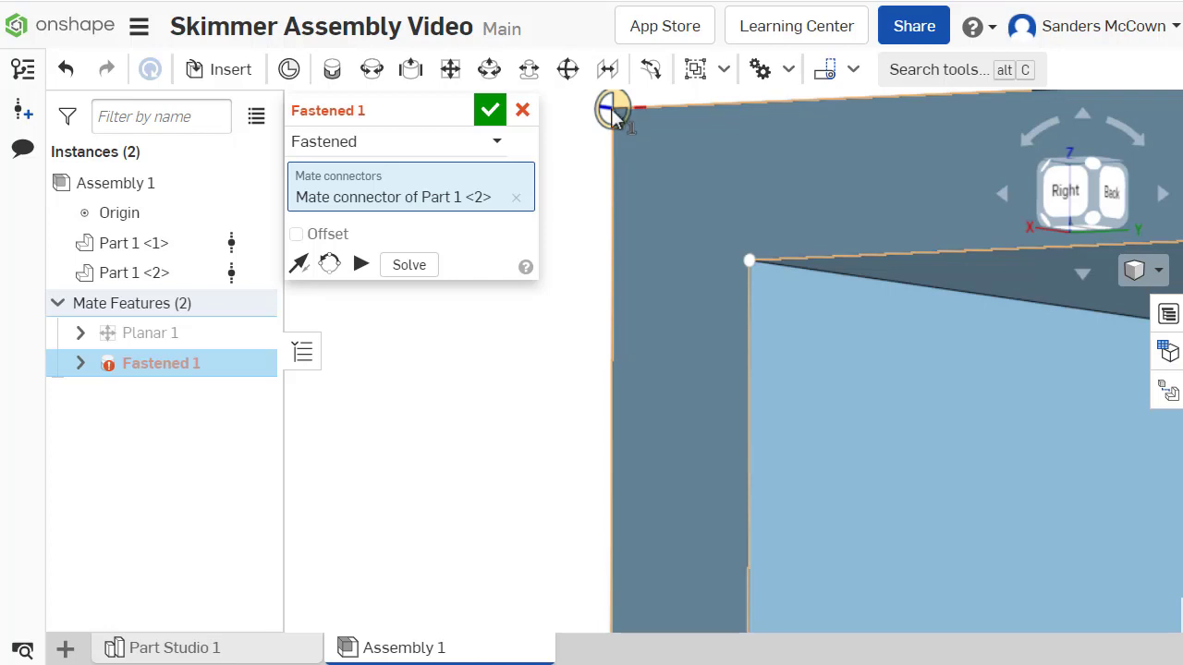
left_click(748, 250)
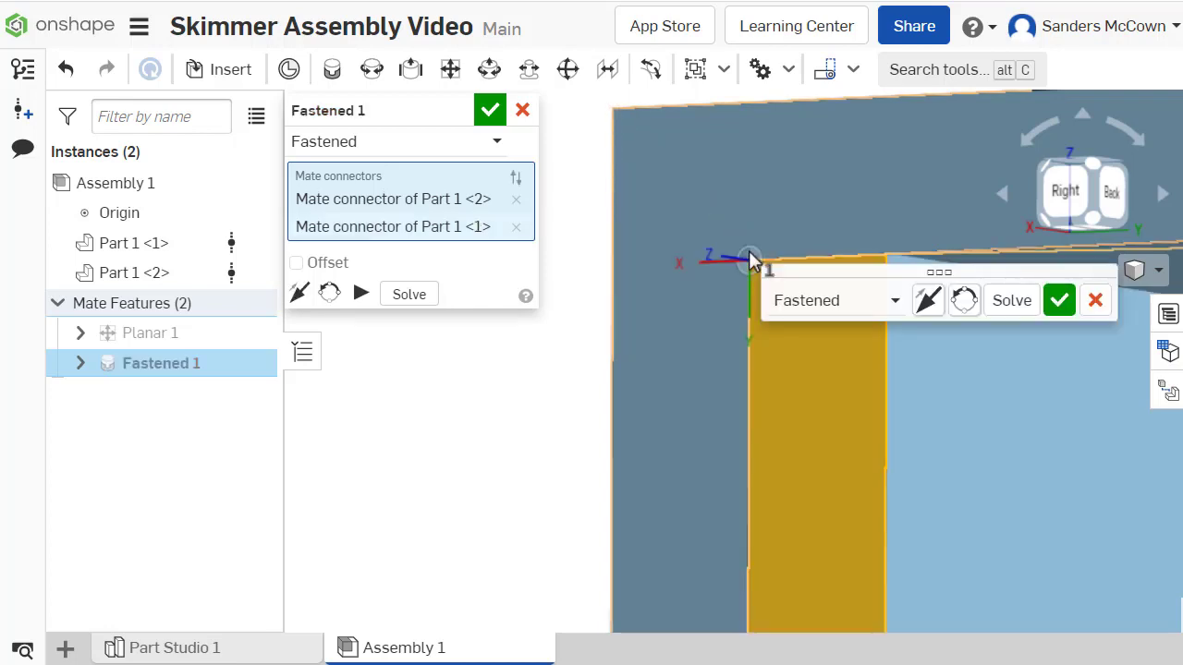
scroll(590, 234, "down", 5)
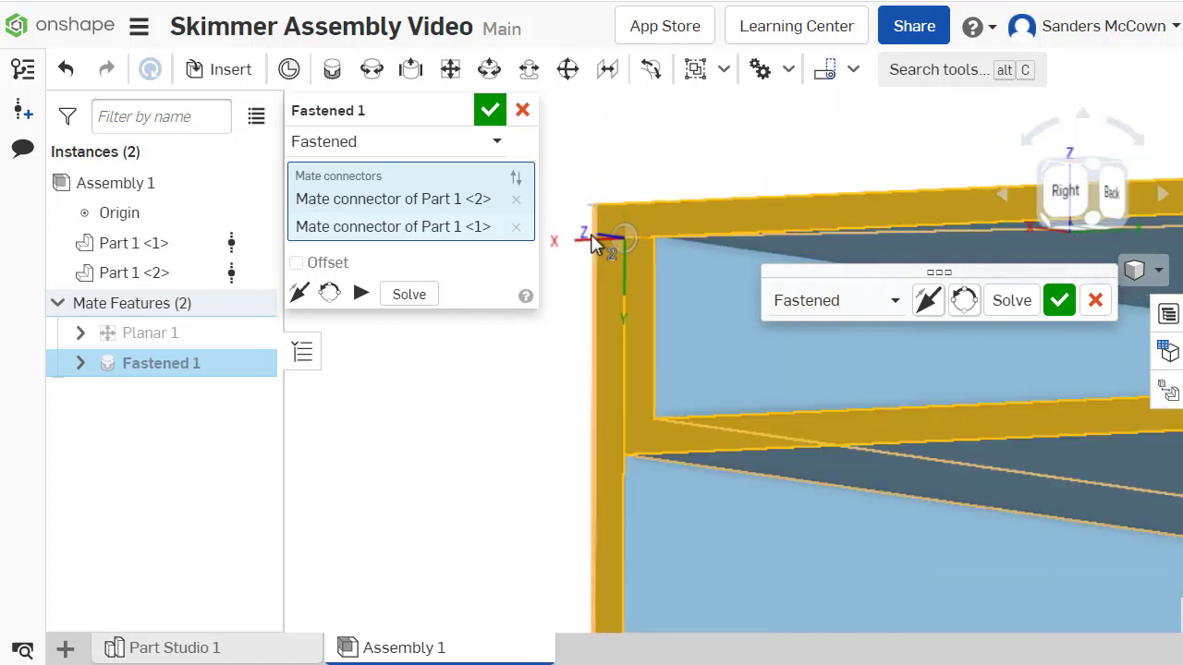
right_click_drag(747, 172, 815, 167)
middle_click_drag(815, 169, 557, 351)
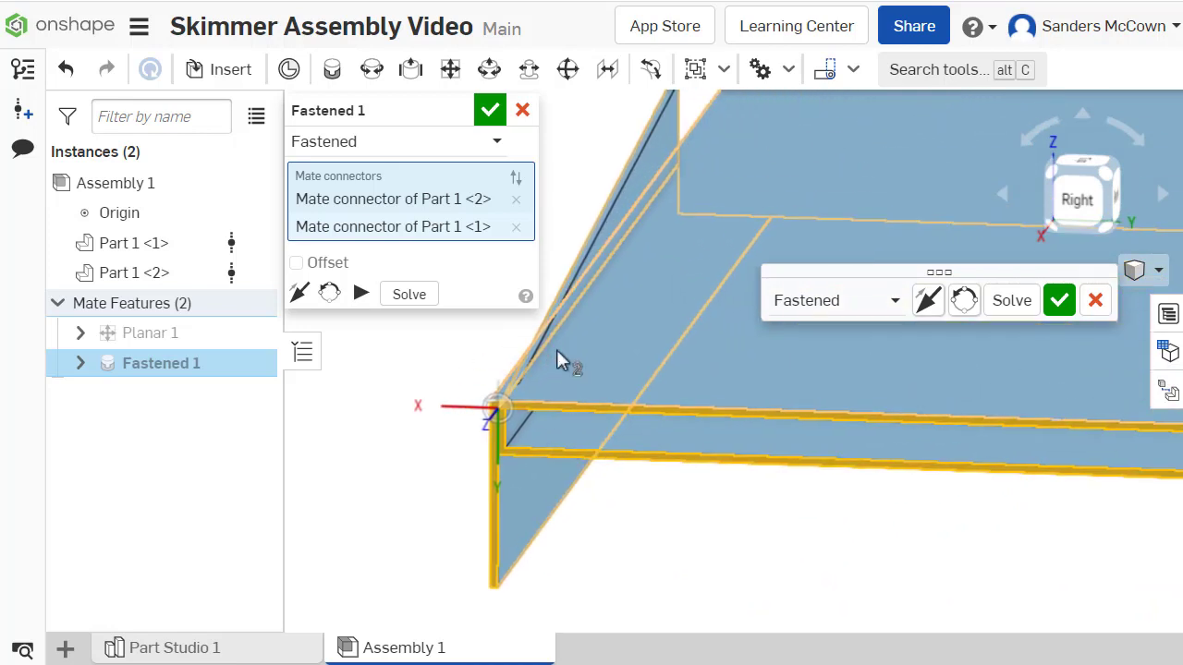
right_click_drag(748, 229, 718, 230)
scroll(717, 230, "down", 3)
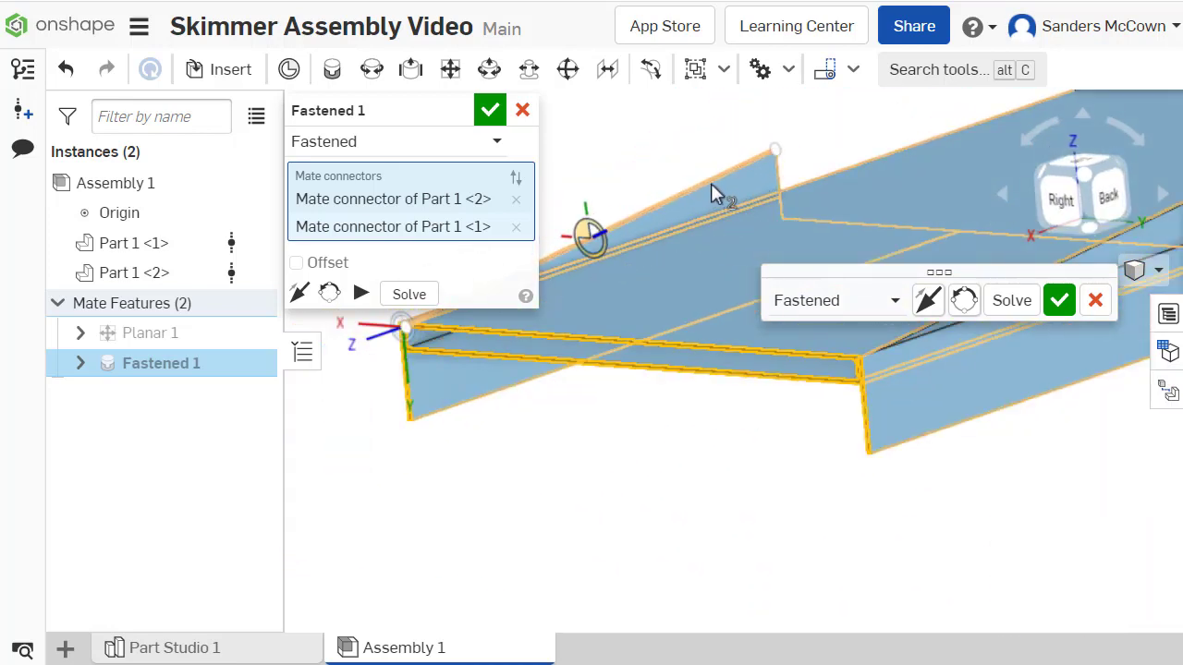
- Try flipping the fastened mate's primary axis direction, and flip it back to the original orientation
mouse_move(714, 186)
right_mouse_down()
mouse_move(775, 177)
mouse_move(704, 185)
mouse_move(729, 173)
mouse_move(716, 178)
right_mouse_up()
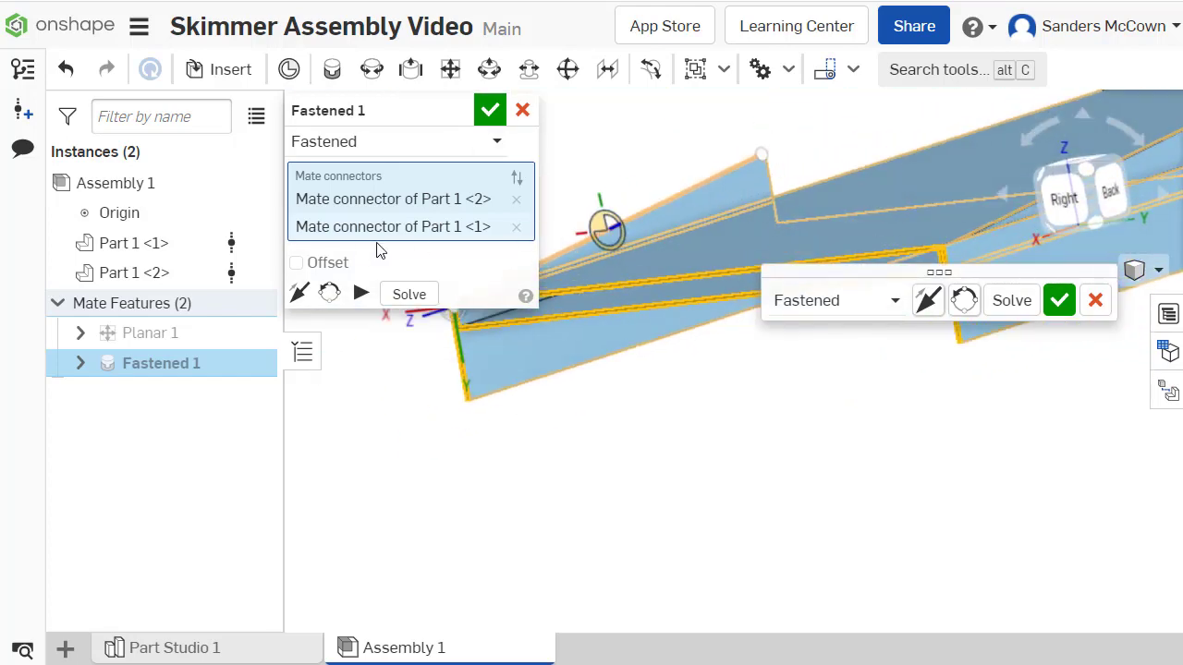
left_click(301, 293)
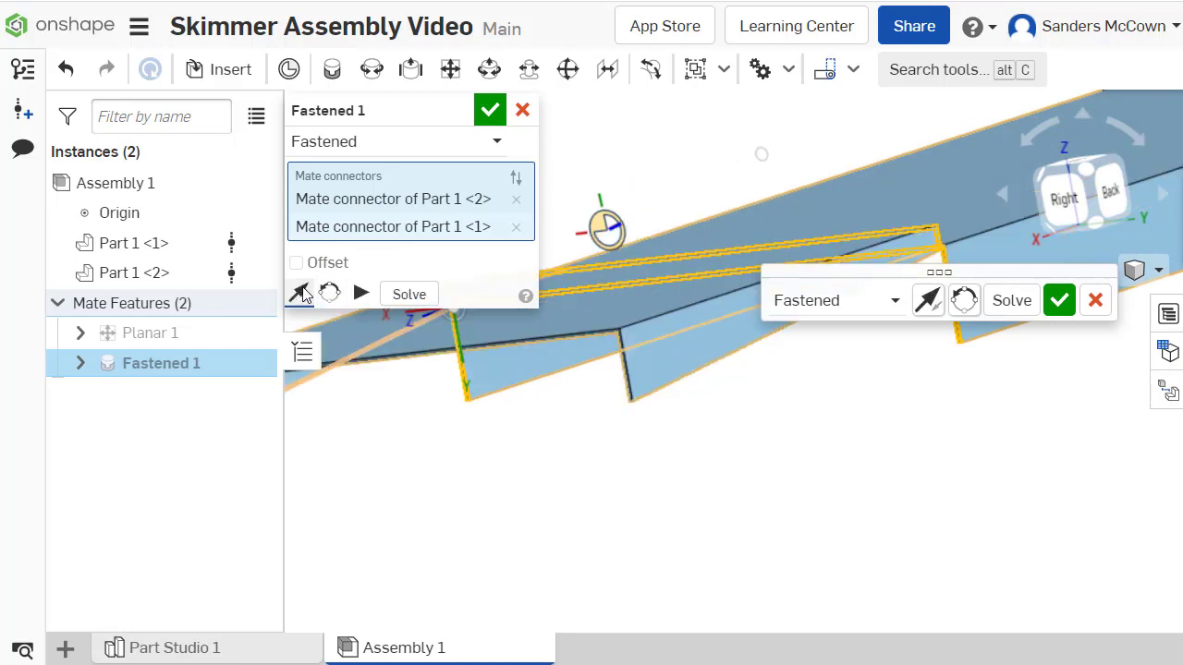
left_click(302, 293)
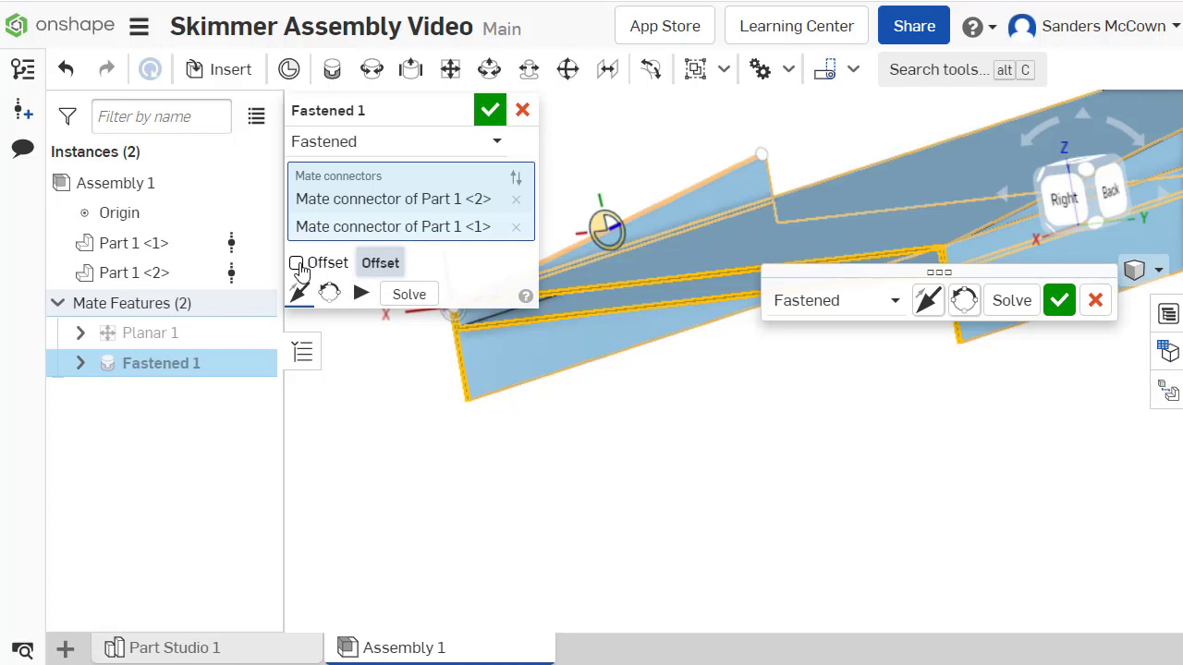
- Enable the fastened mate's offset and set a rotation of 2 degrees about X
left_click(296, 264)
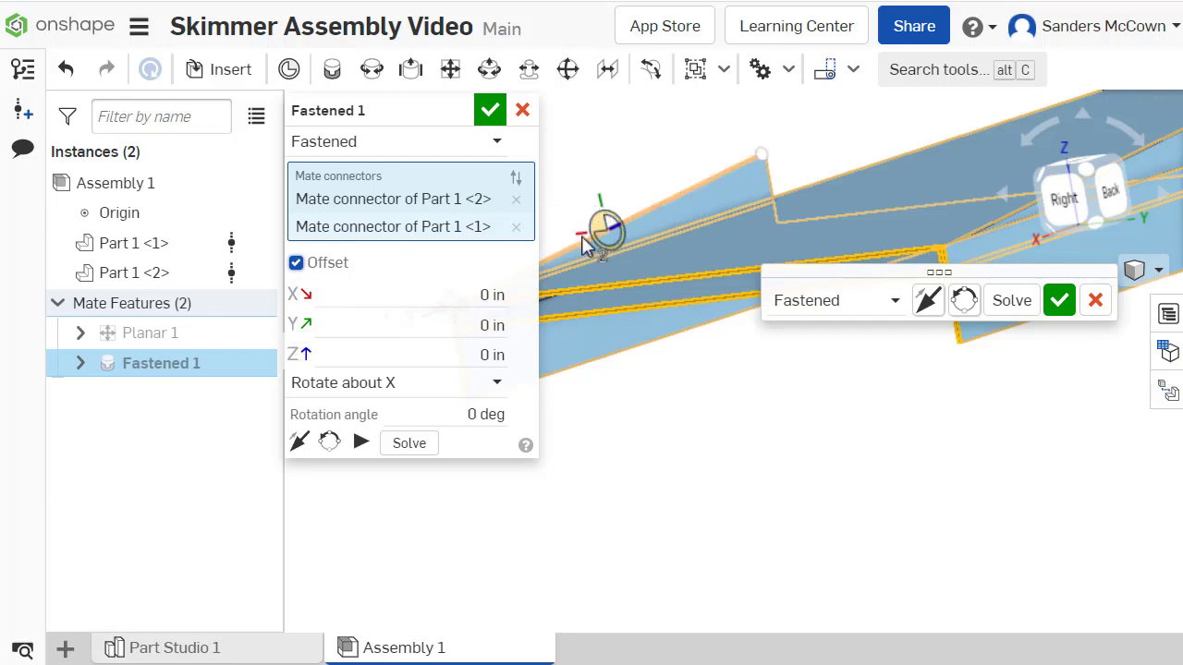
left_click(427, 392)
left_click(395, 418)
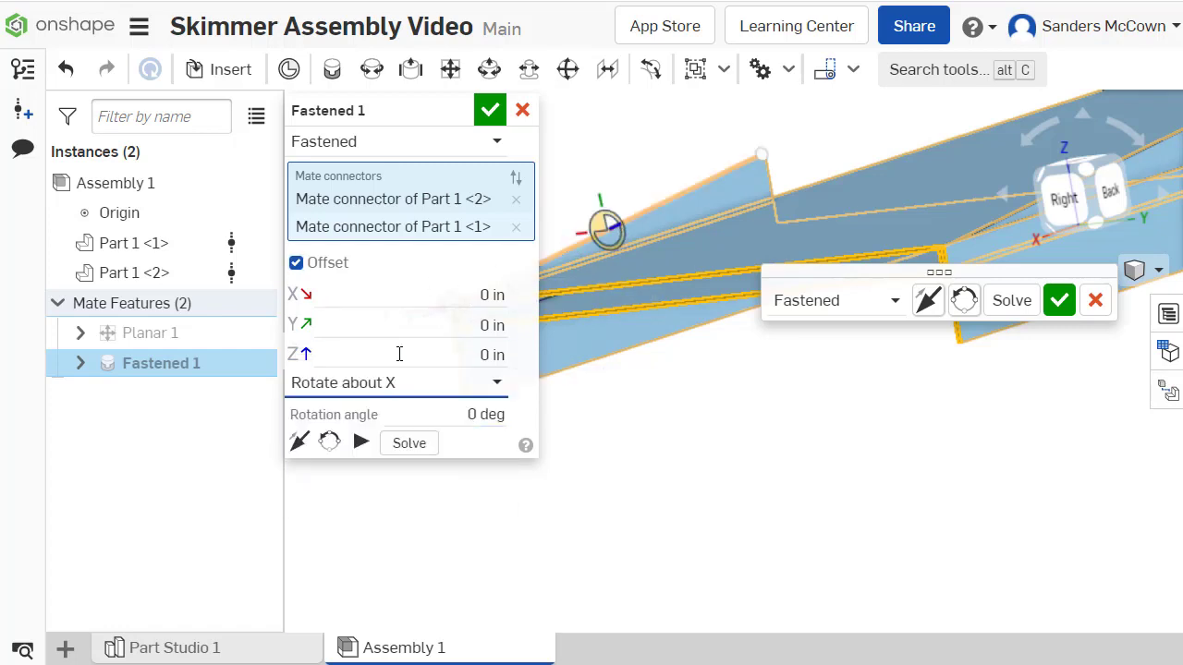
left_click(483, 414)
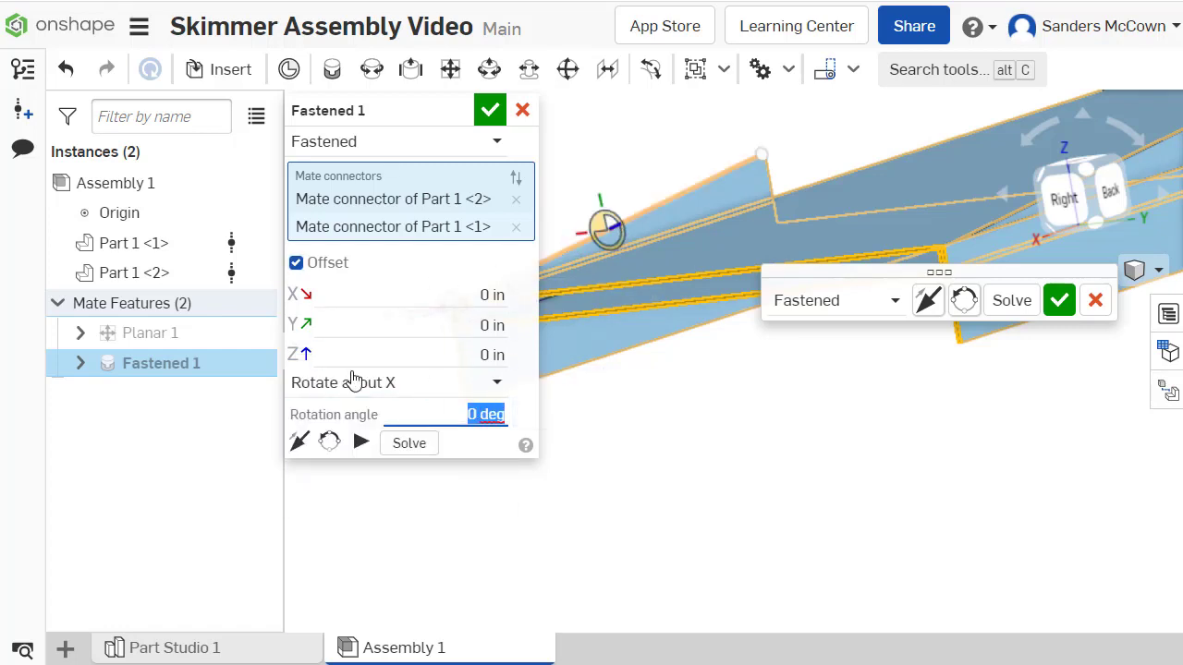
type("2")
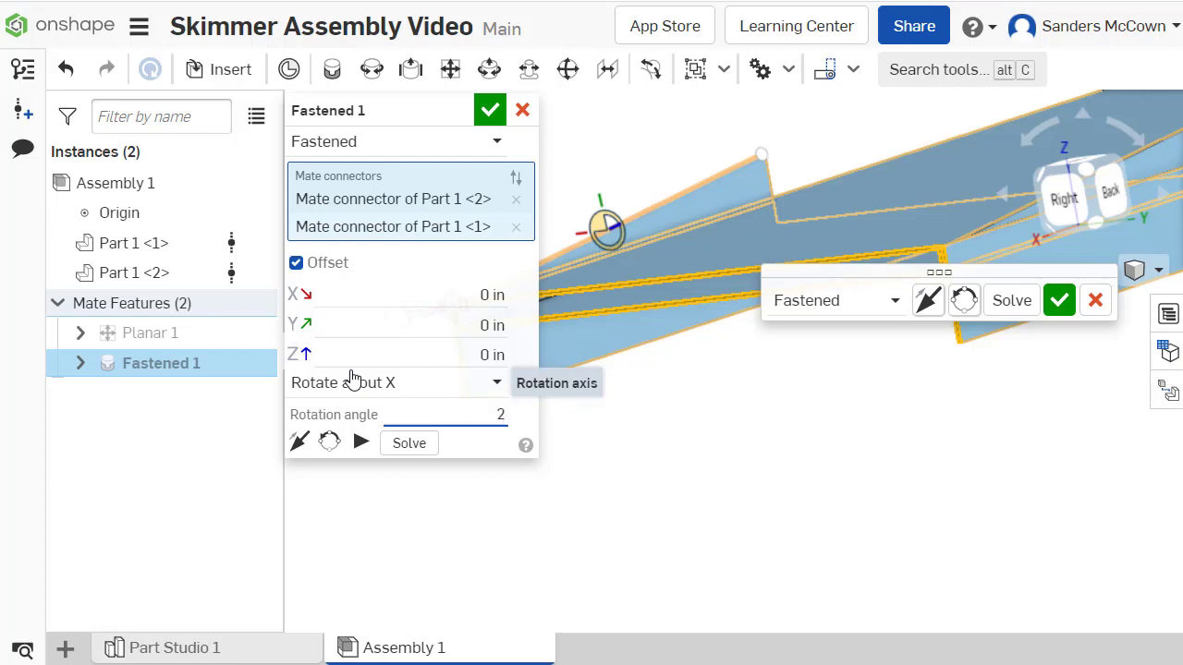
key("Return")
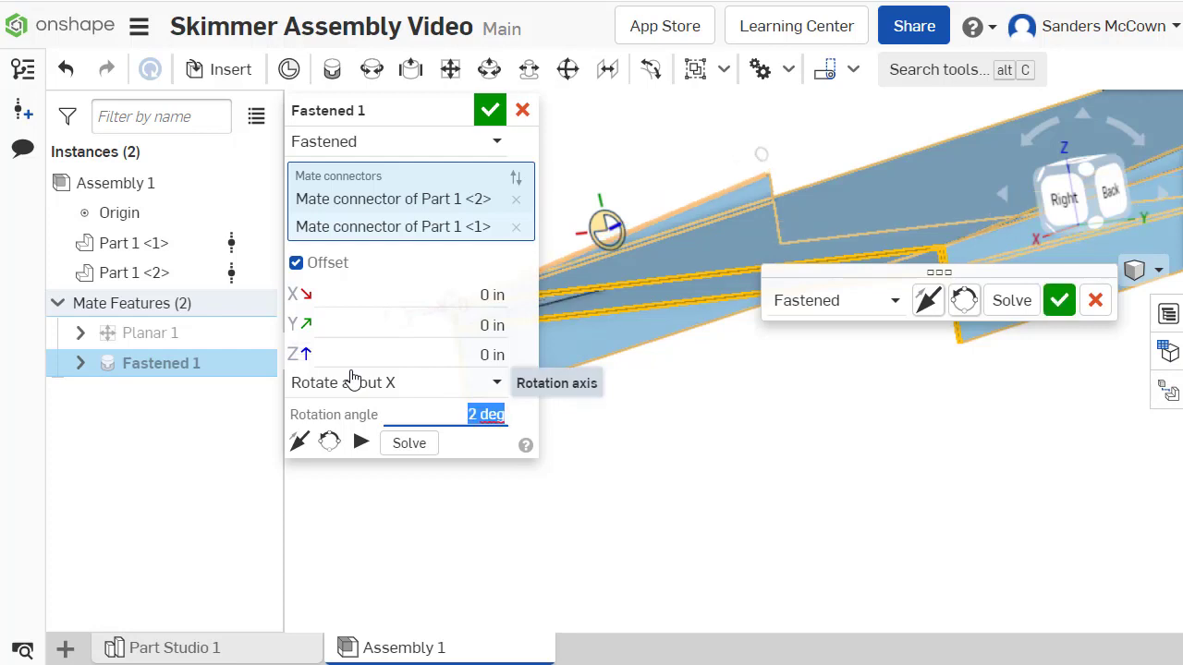
- Try increasing the fastened mate's rotation angle in stages to 3, 4 and 4.85 degrees
type("3")
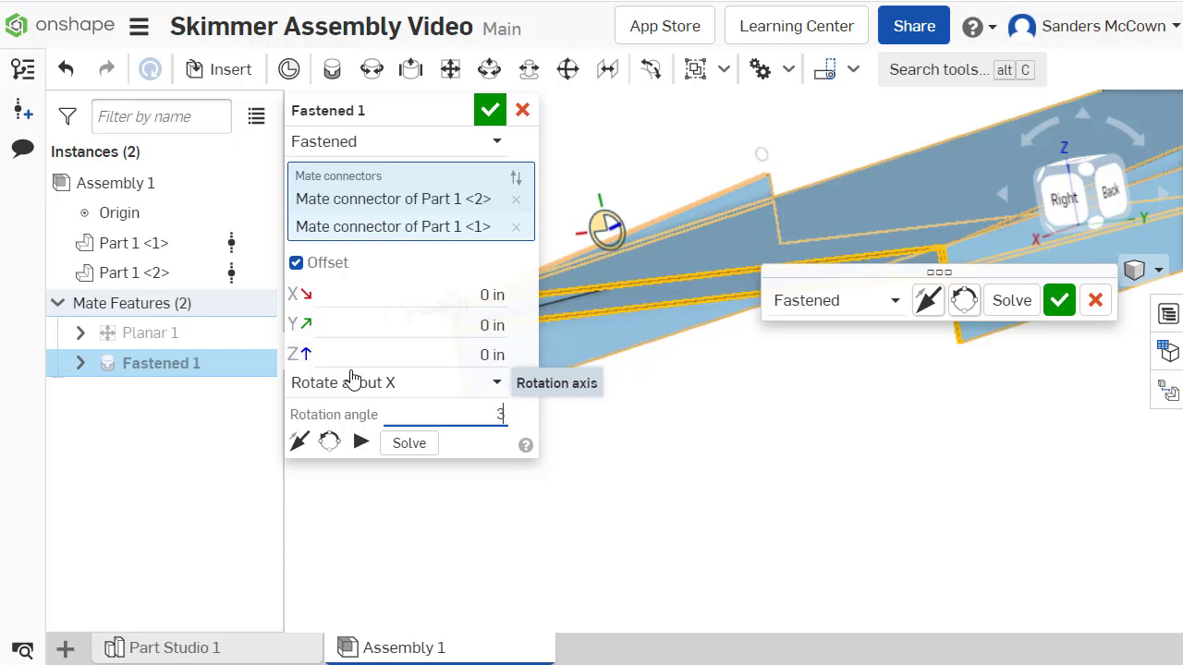
key("Return")
type("4")
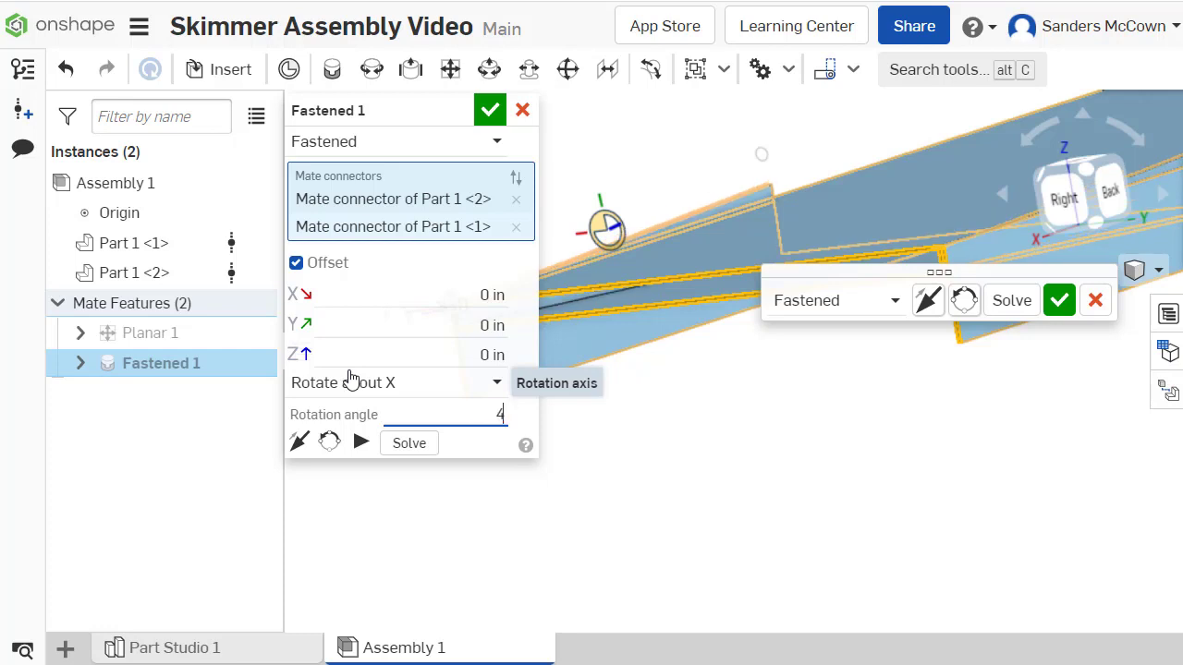
key("Return")
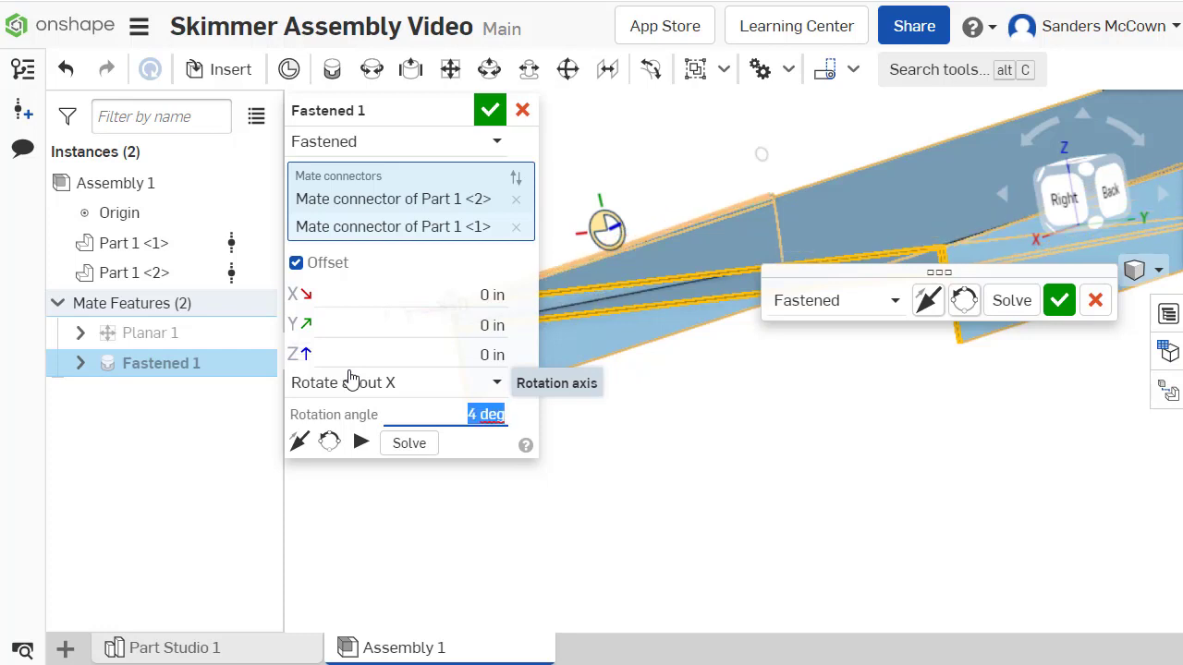
type("4.85")
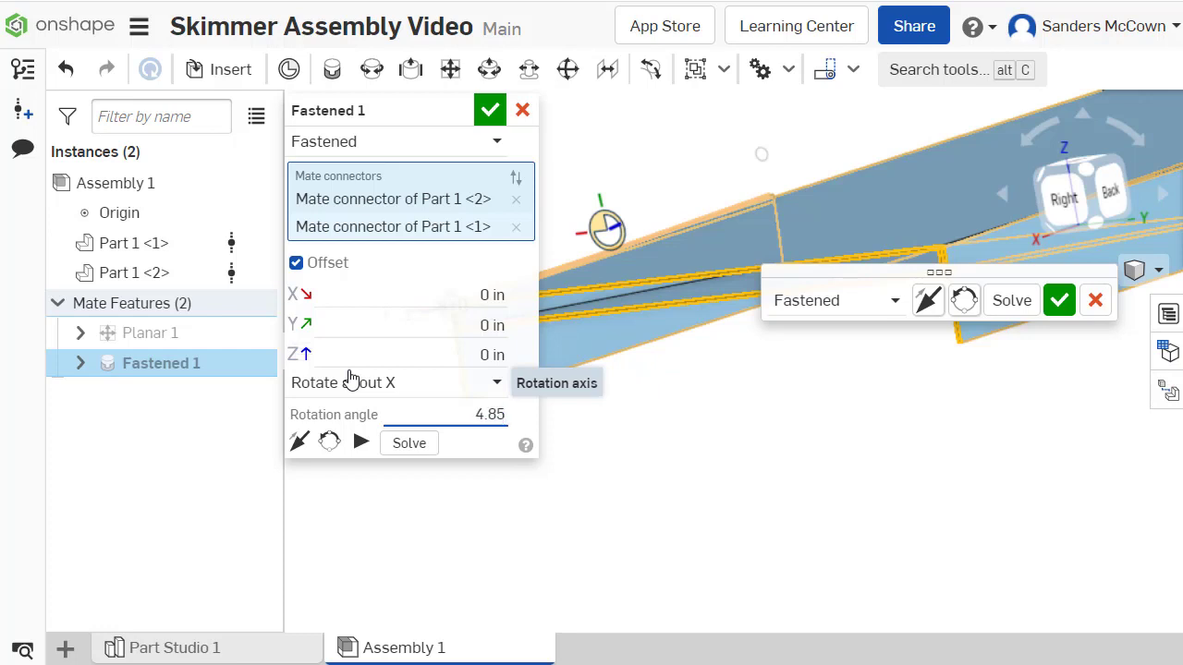
key("Return")
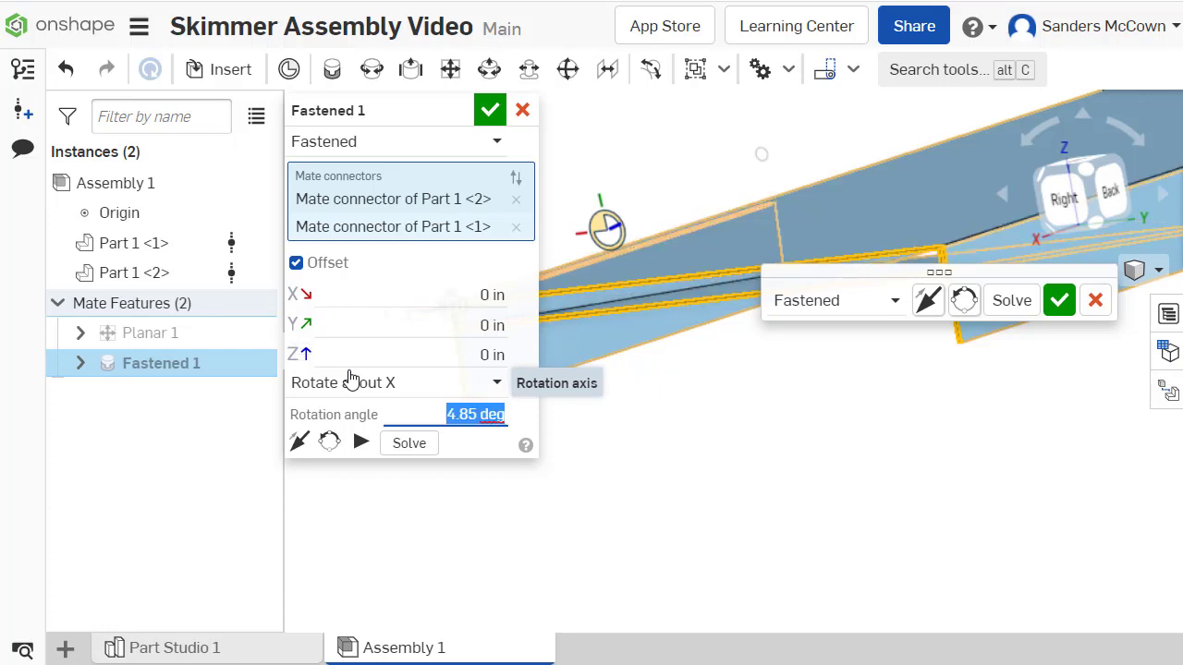
- Inspect the hood scoop's edge against the skimmer body and refine the rotation angle to 4.83, finally to 4.8 degrees
right_click_drag(757, 170, 752, 243)
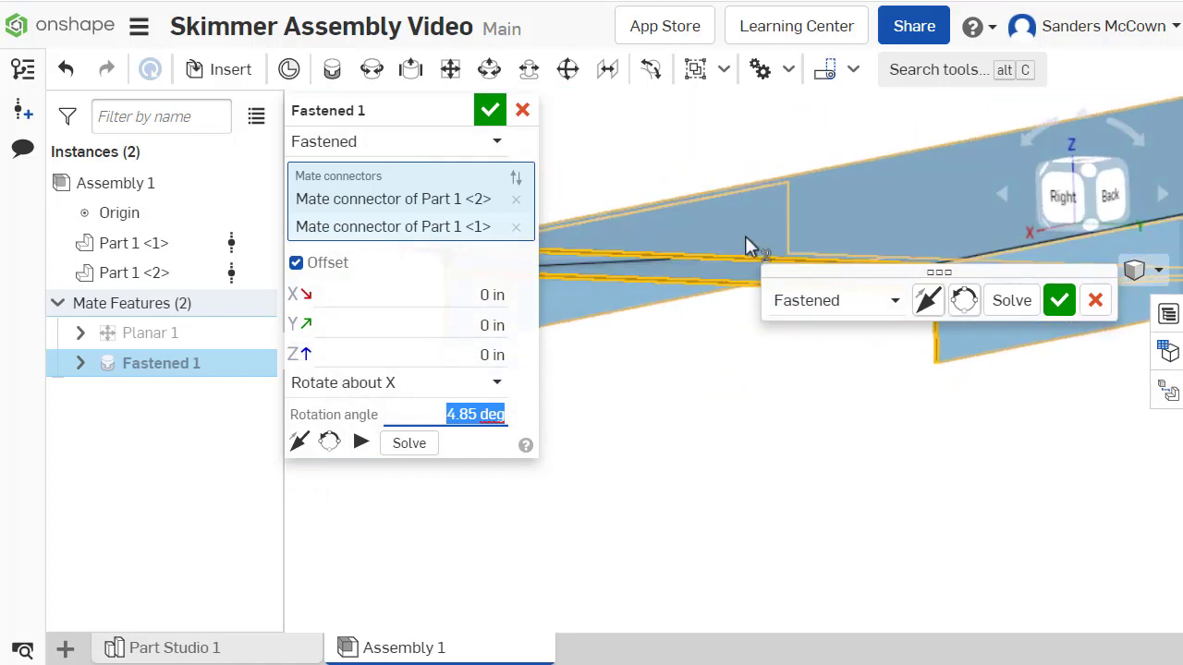
right_click_drag(829, 405, 1046, 266)
scroll(525, 501, "up", 5)
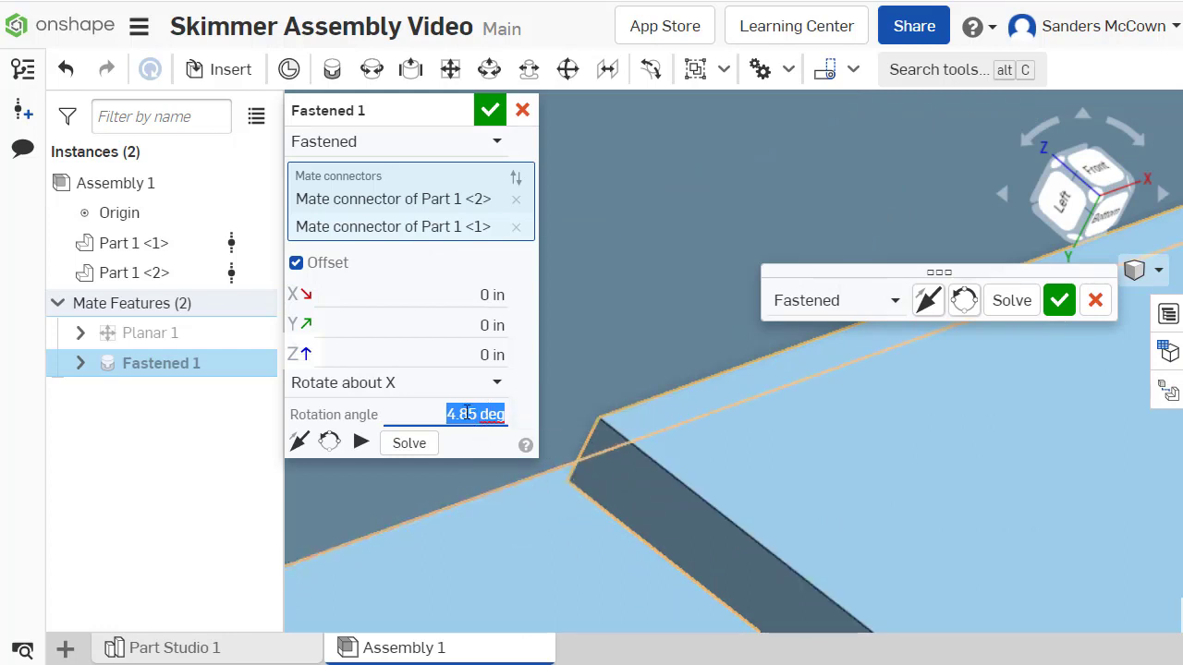
type("4.83")
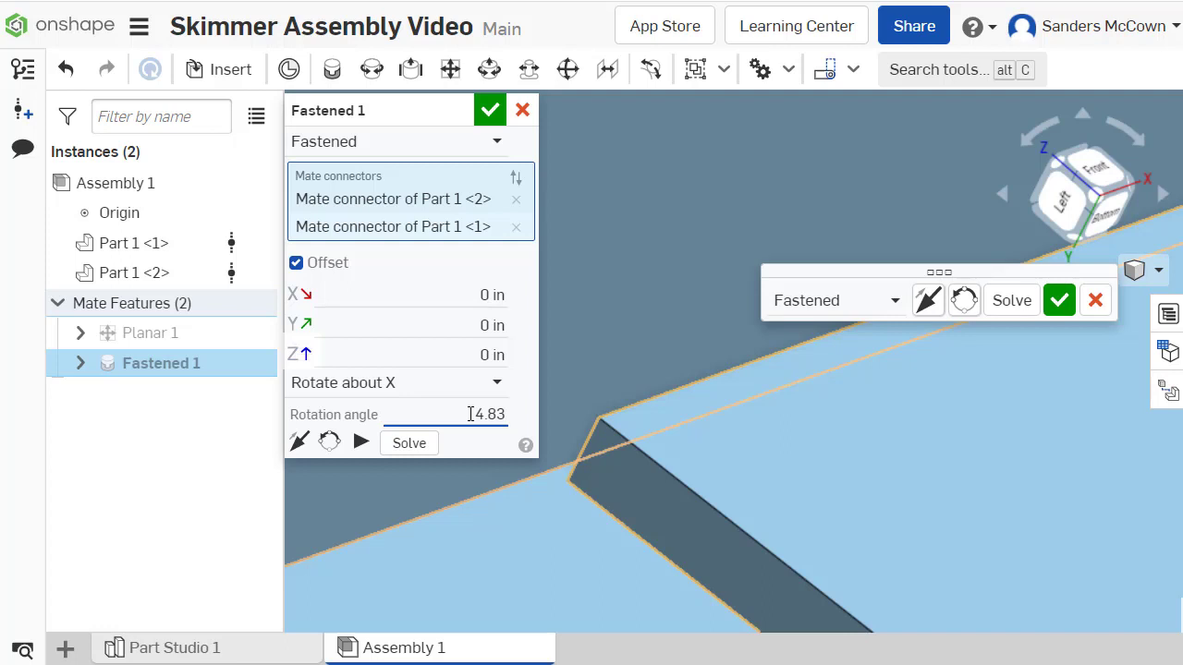
key("Return")
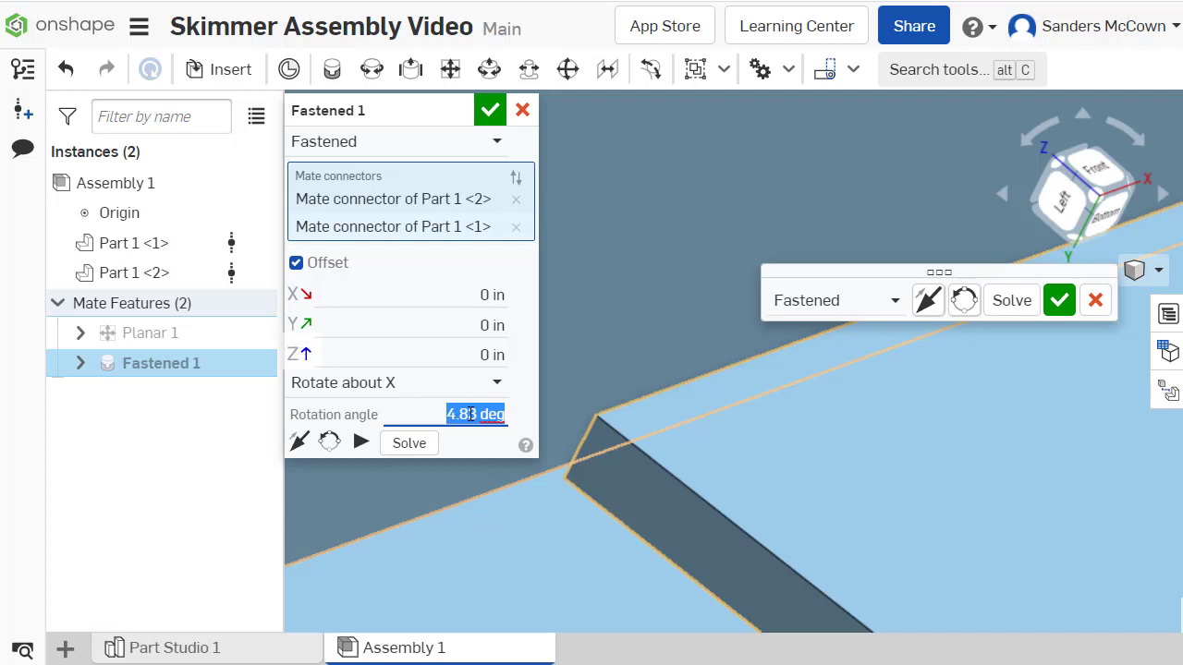
type("4.8")
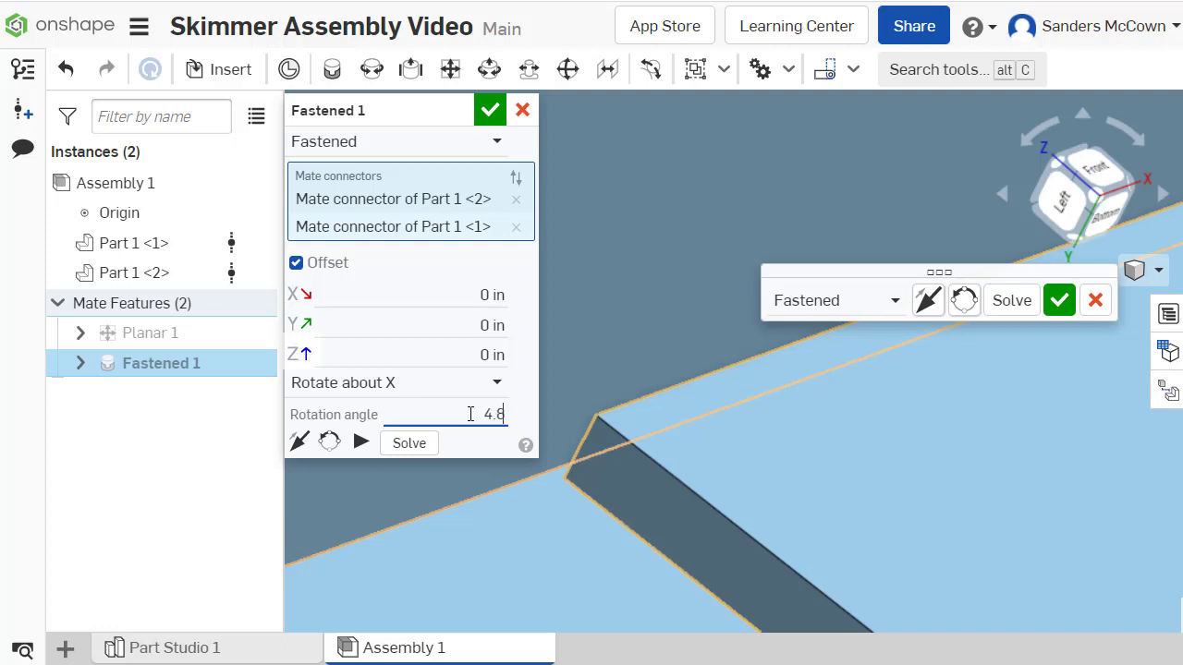
key("Return")
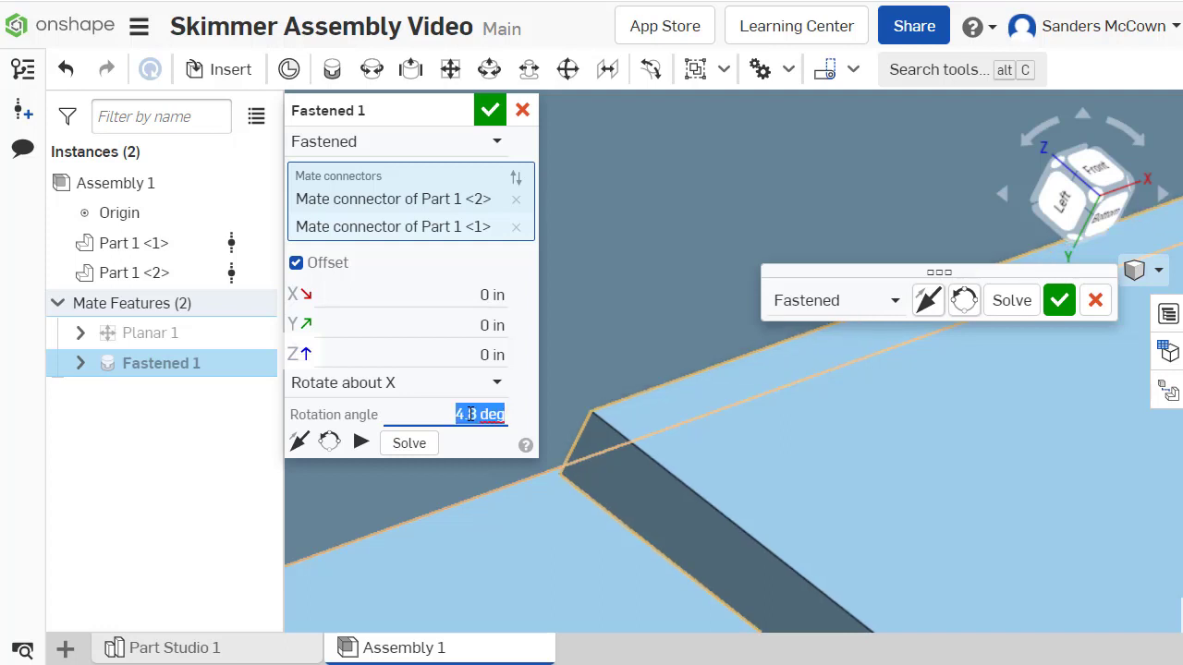
- Check the hood scoop's fit in the skimmer body from several sides, accept the fastened mate and discard the extra empty mate
right_click_drag(571, 303, 656, 268)
scroll(656, 268, "down", 5)
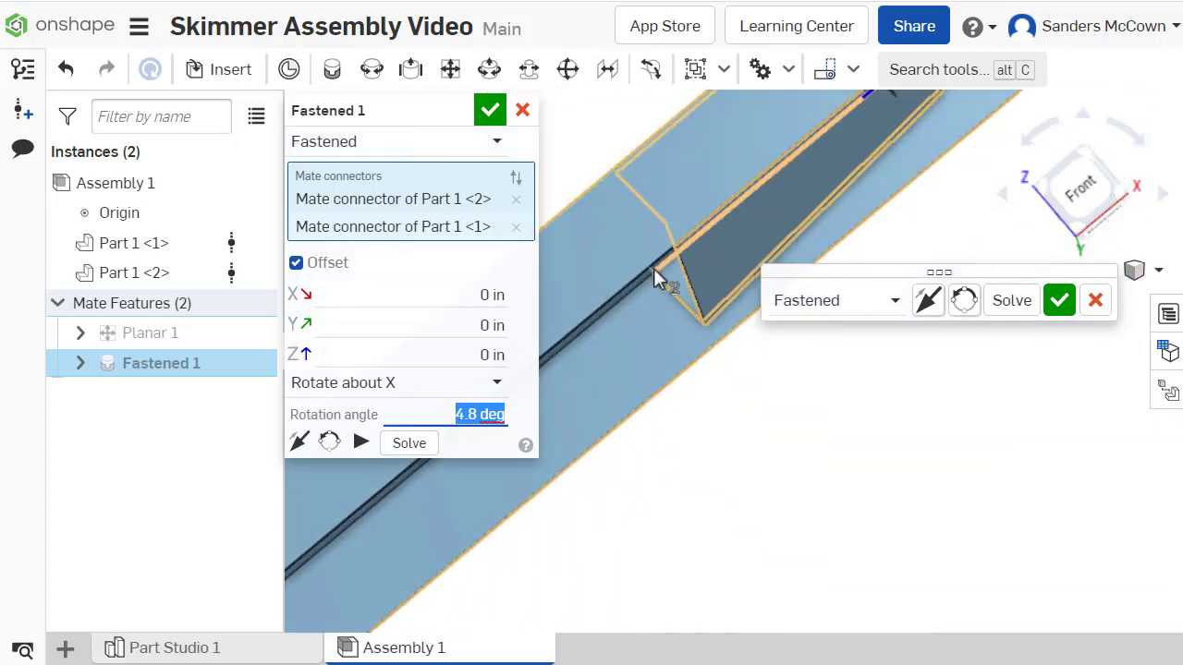
left_click(1091, 156)
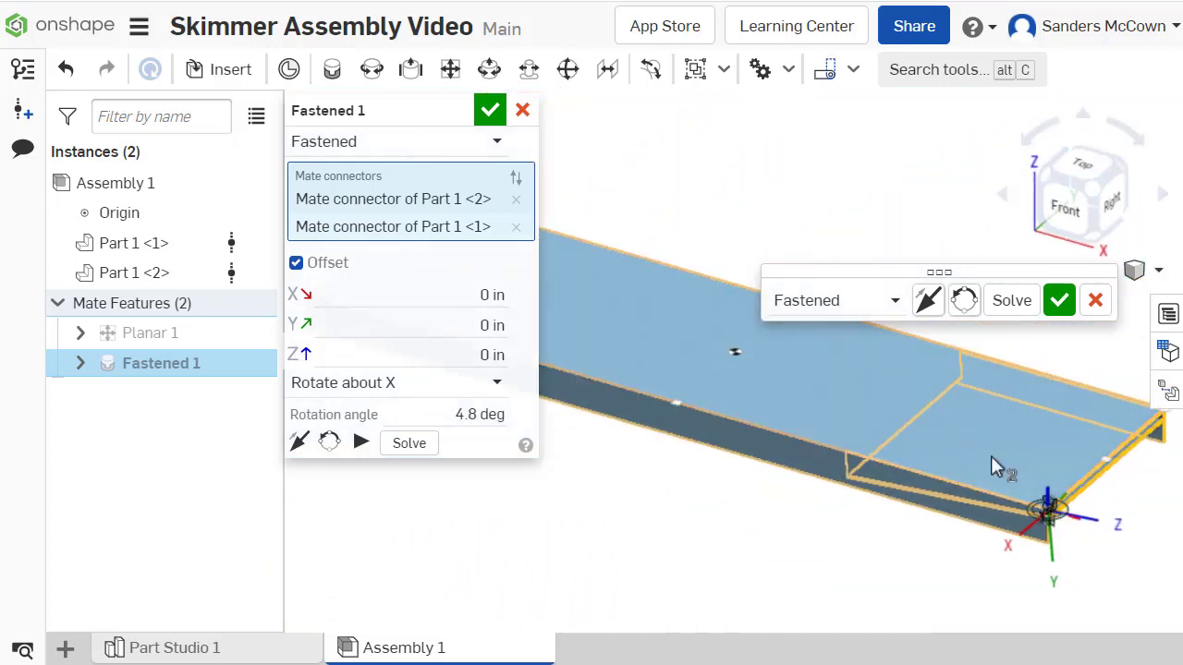
right_click_drag(998, 470, 828, 465)
scroll(901, 440, "up", 10)
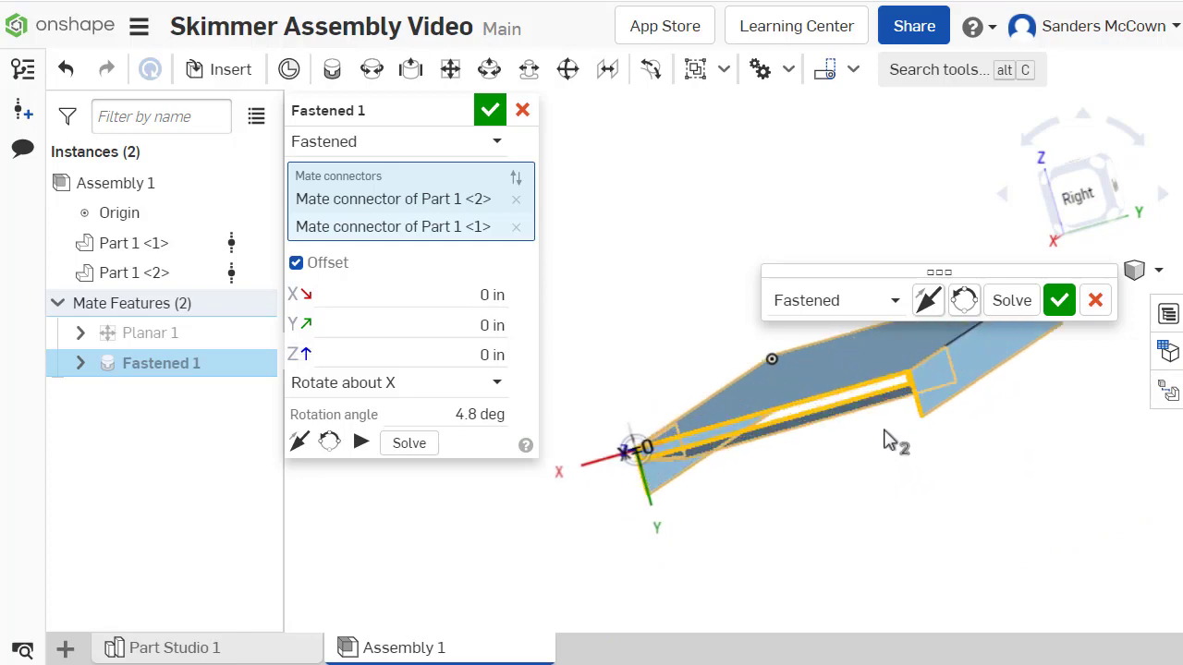
mouse_move(903, 418)
right_mouse_down()
mouse_move(874, 424)
mouse_move(923, 431)
mouse_move(892, 428)
mouse_move(902, 435)
right_mouse_up()
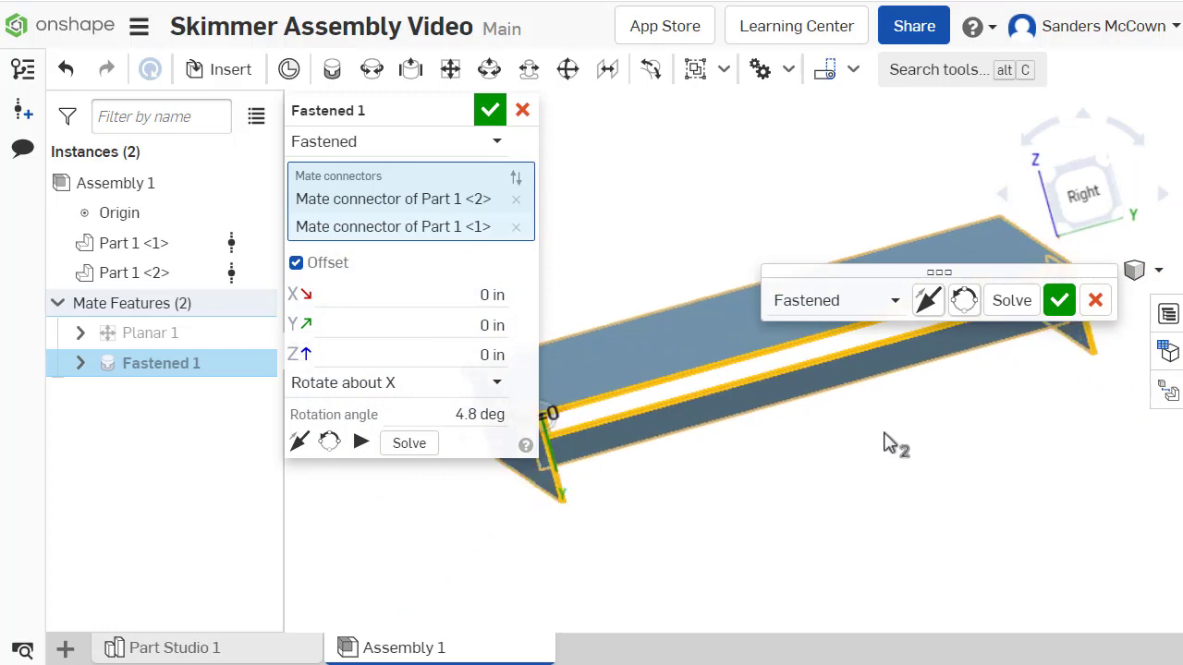
left_click(1060, 302)
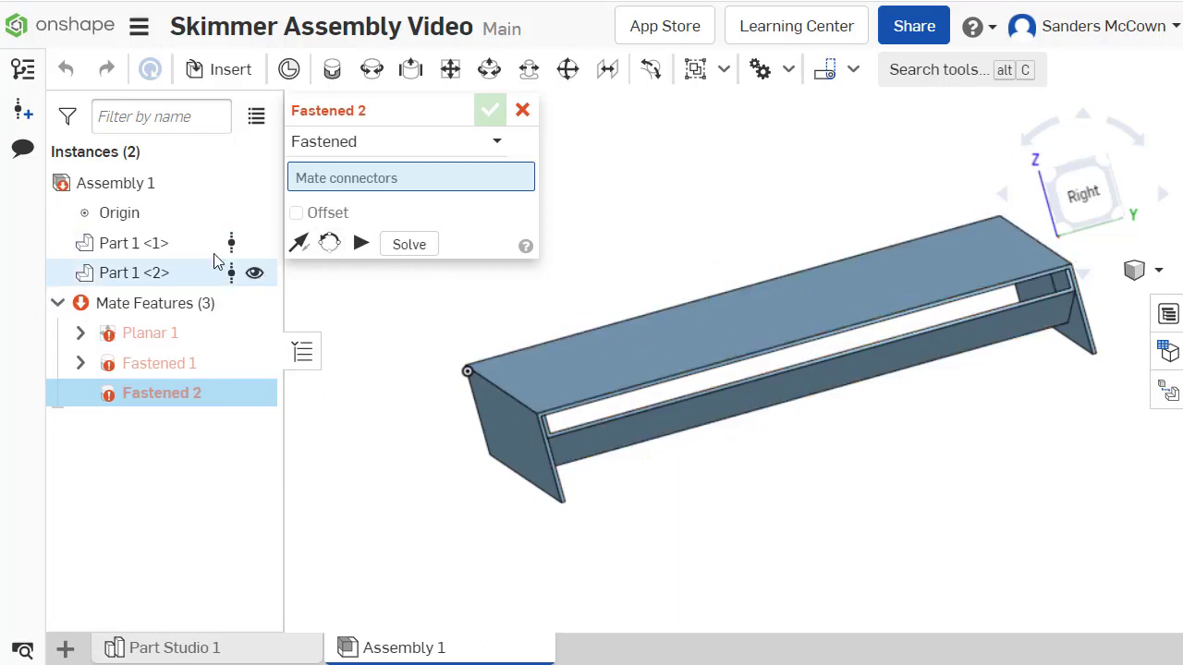
right_click_drag(722, 262, 775, 199)
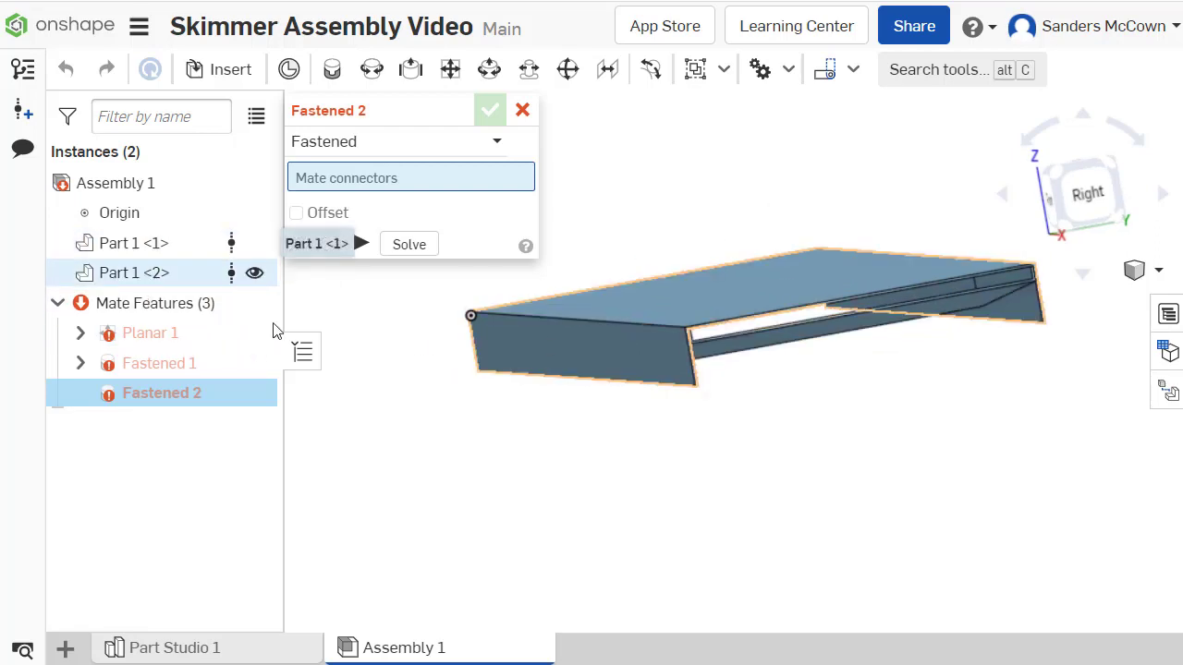
left_click(523, 111)
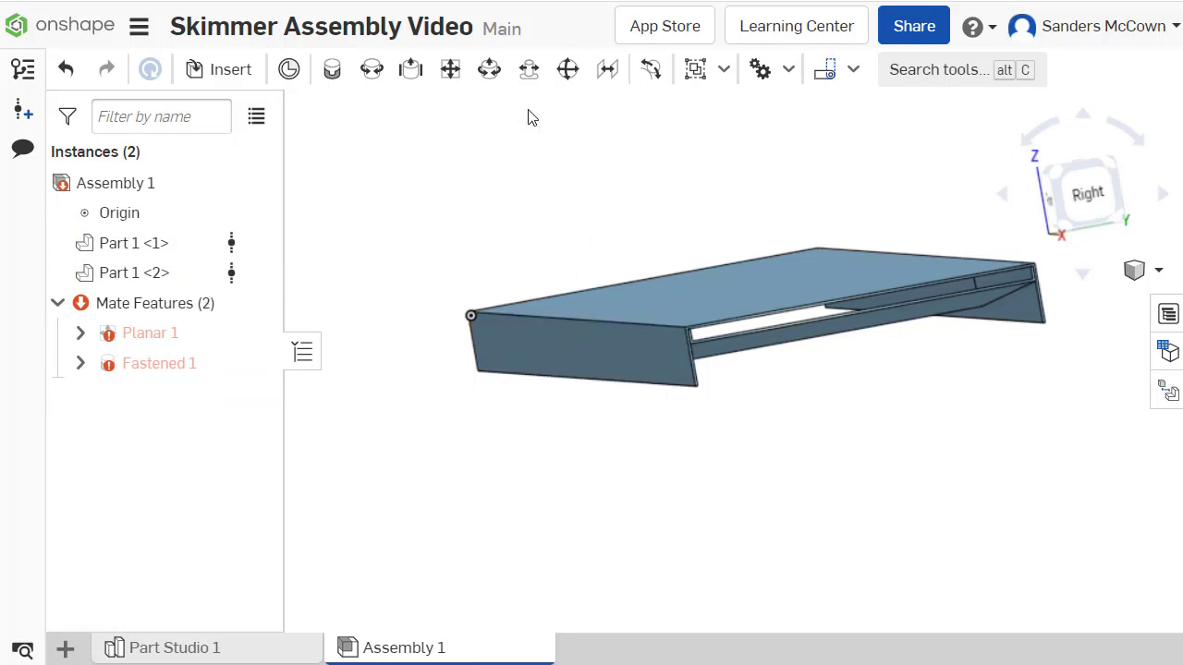
- Fix the skimmer body, Part 1 <1>, in place in the assembly
left_click(522, 353)
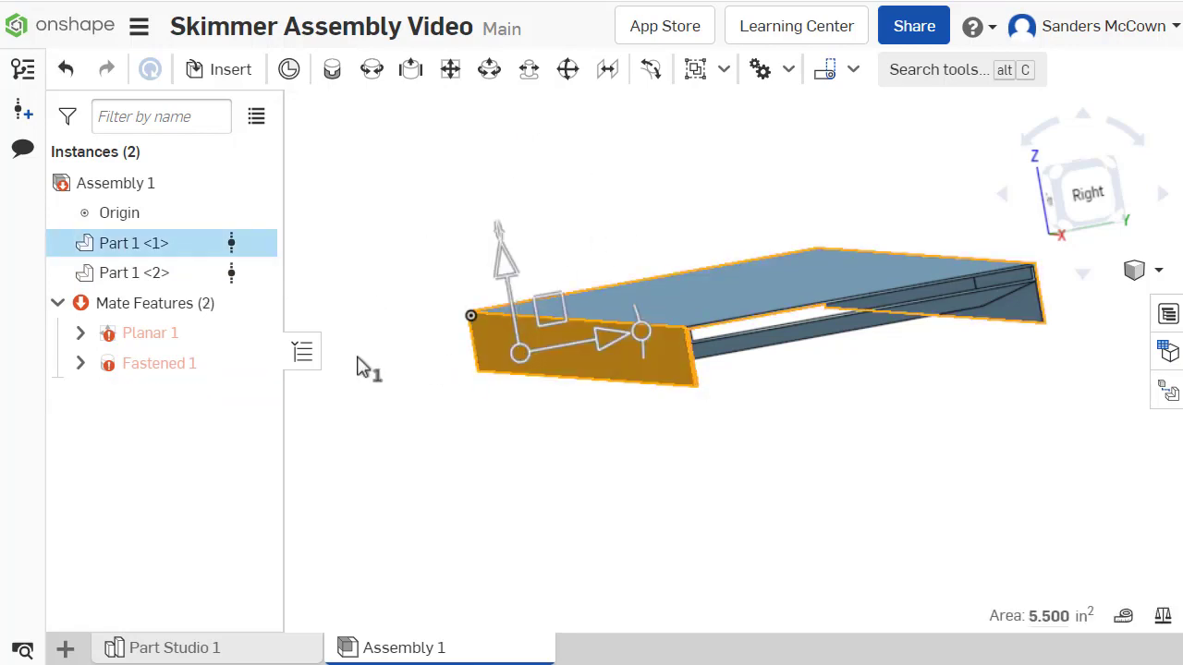
right_click(141, 254)
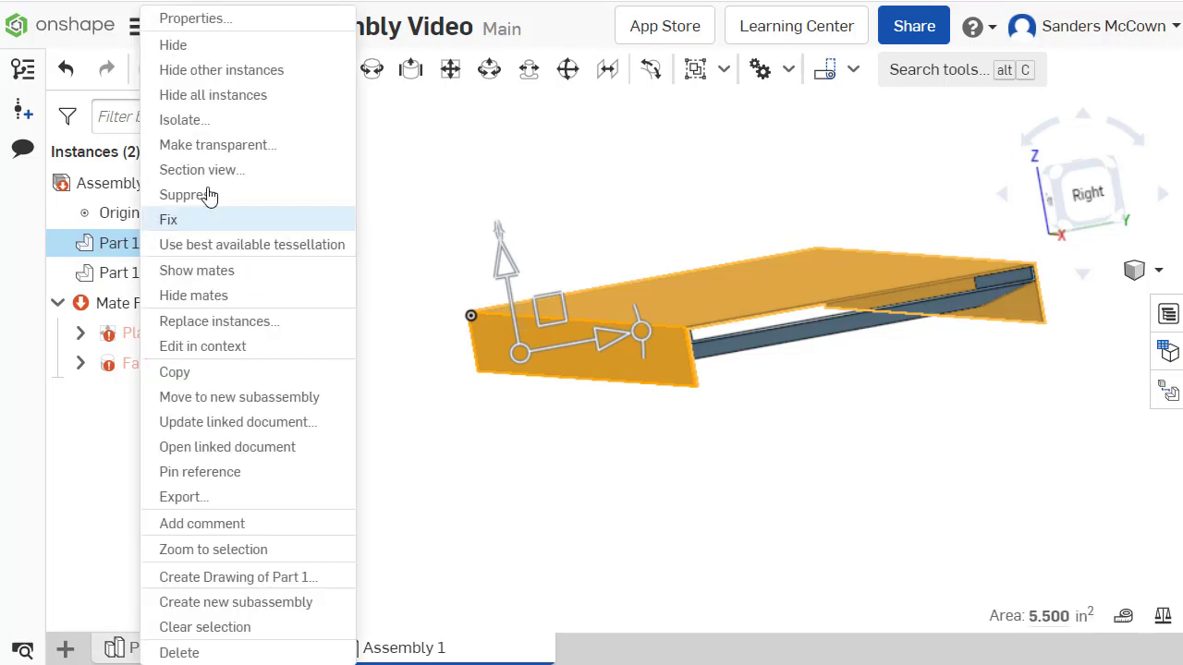
left_click(223, 224)
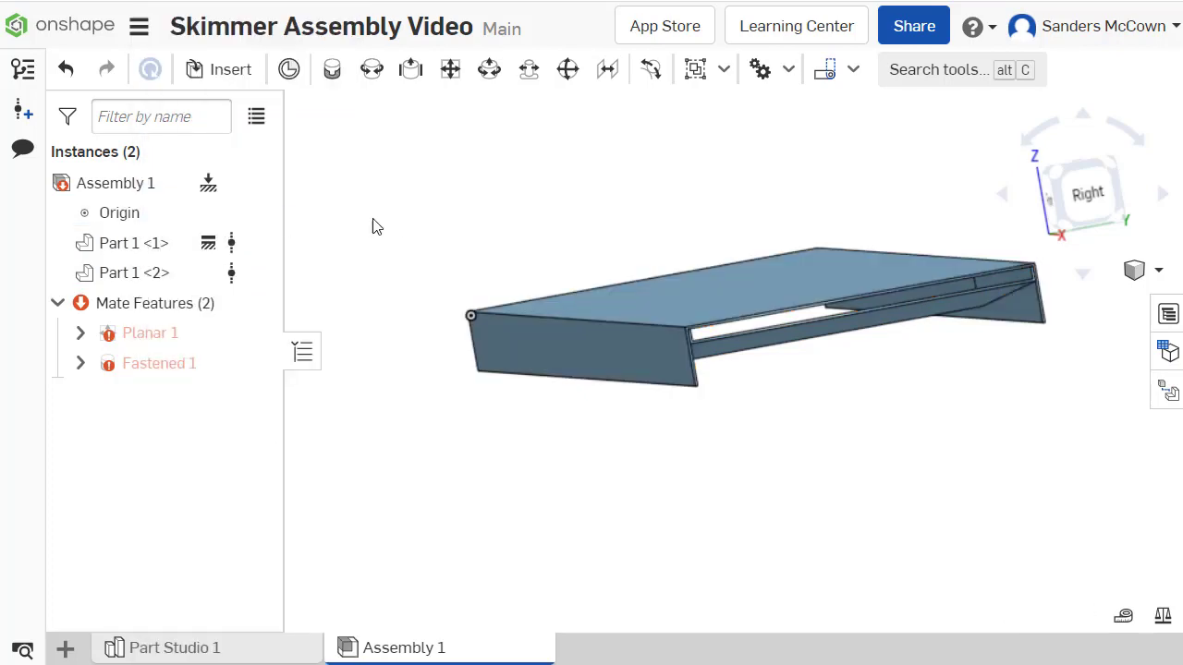
- Insert Part 1 from the Skimmer Fin document in the Skimmer folder, placing it above the skimmer body
right_click_drag(509, 196, 552, 178)
middle_click_drag(652, 228, 777, 333)
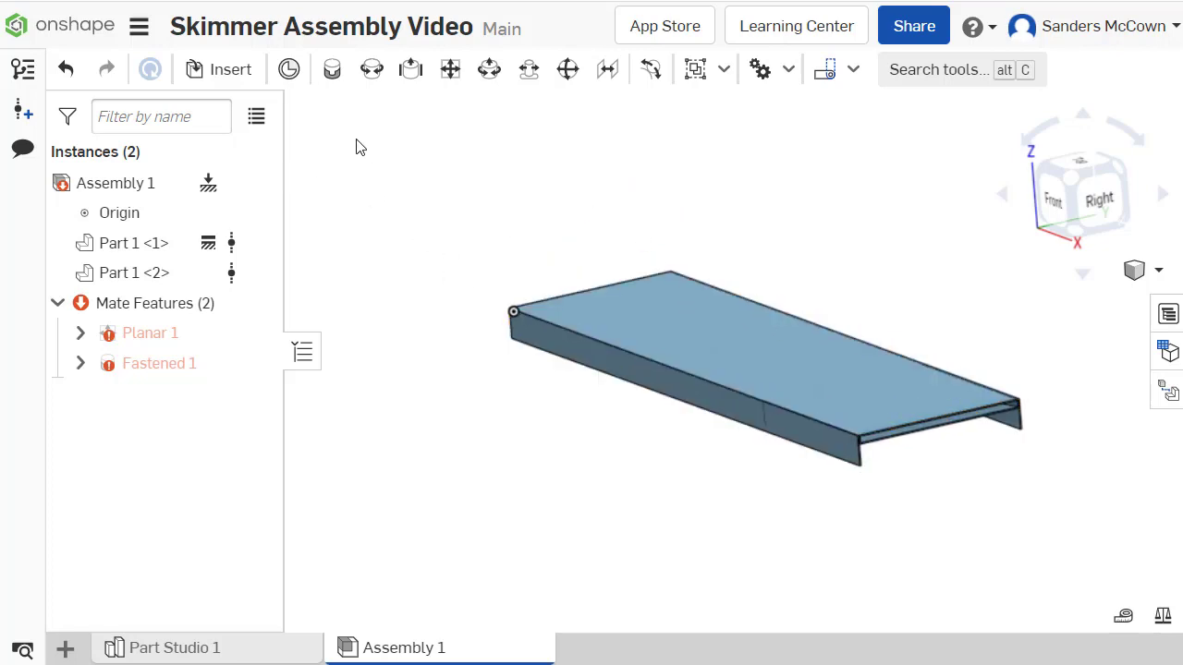
left_click(233, 79)
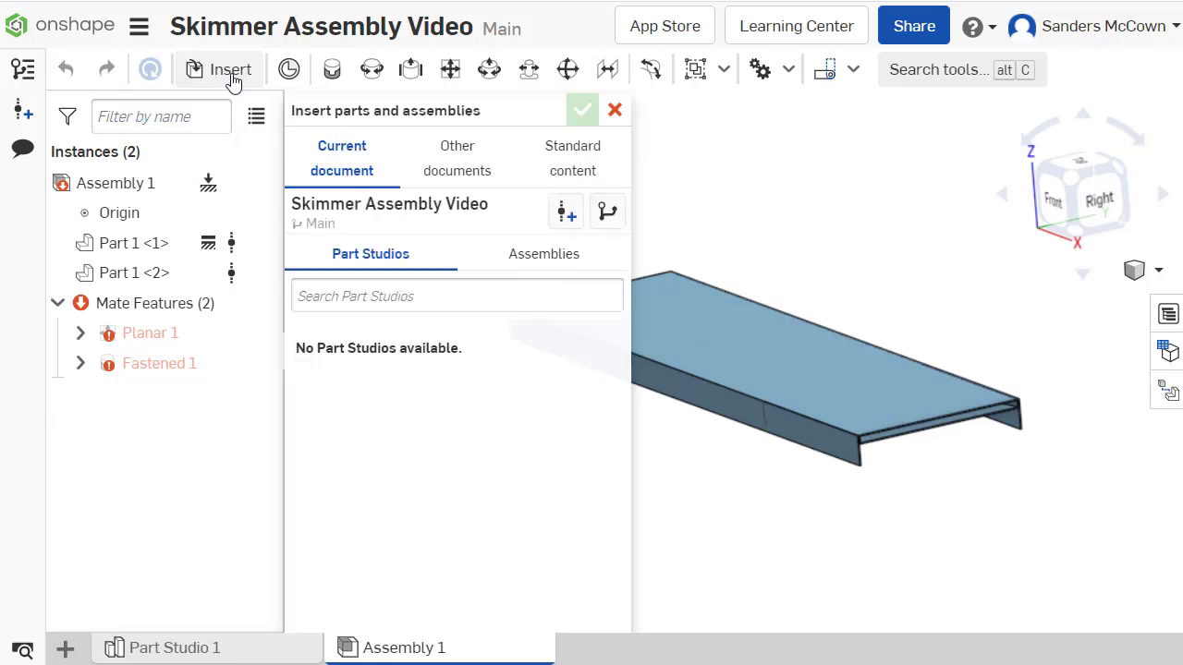
left_click(462, 164)
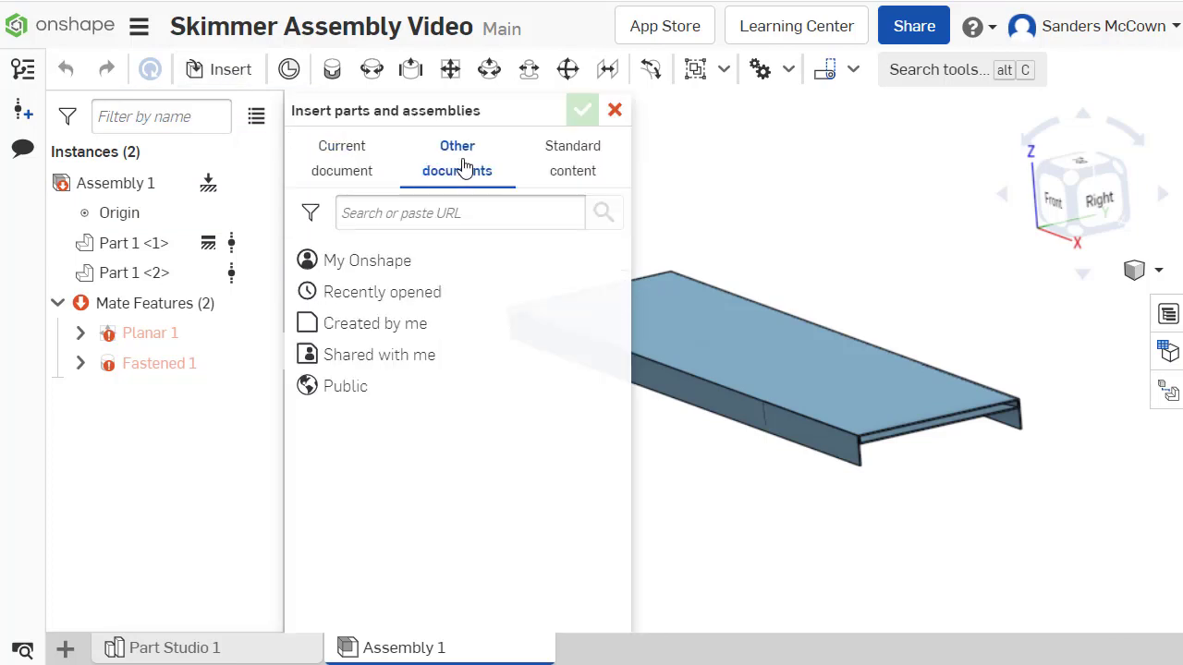
left_click(366, 262)
left_click(382, 307)
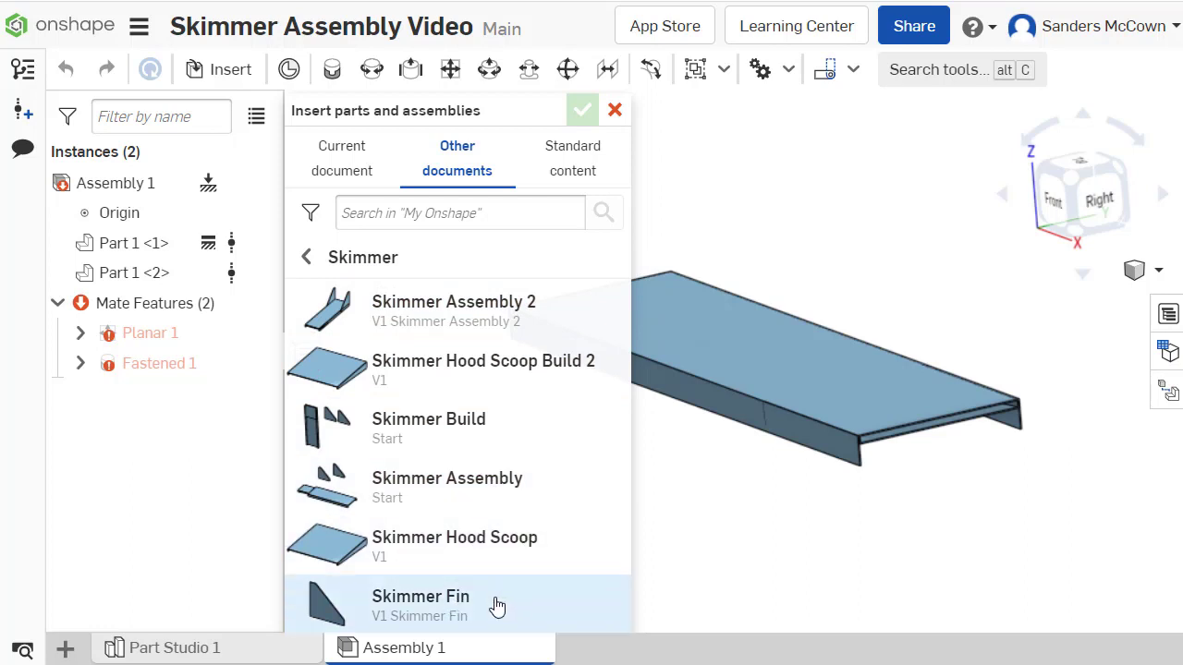
left_click(452, 625)
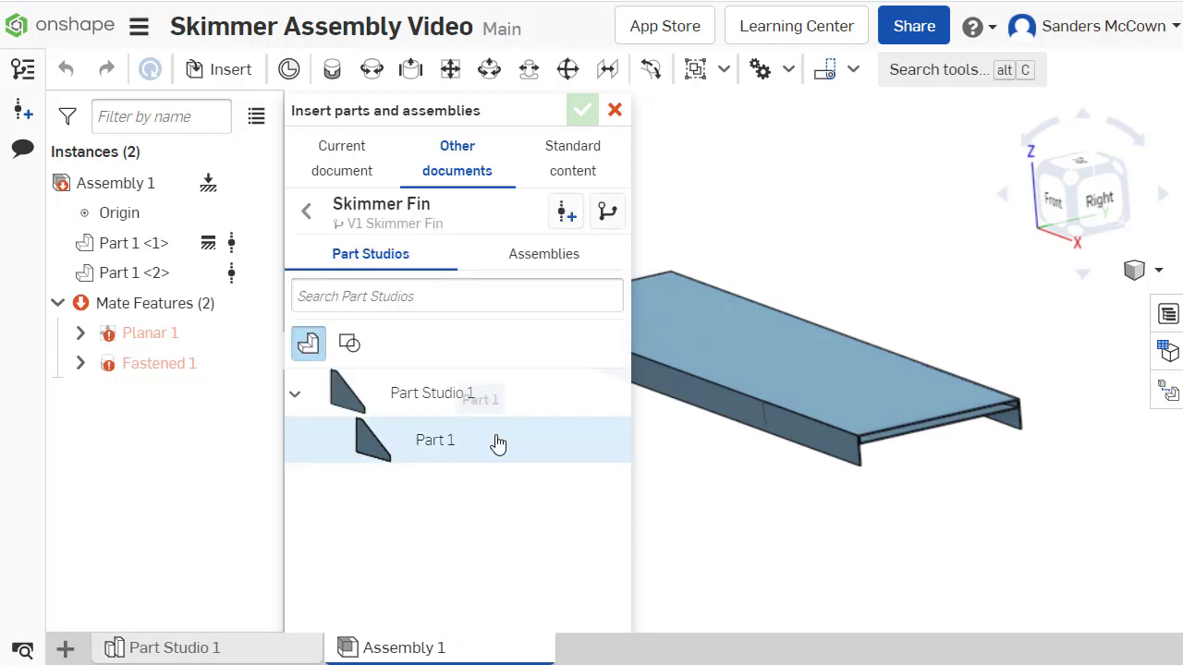
left_click(491, 441)
left_click(879, 189)
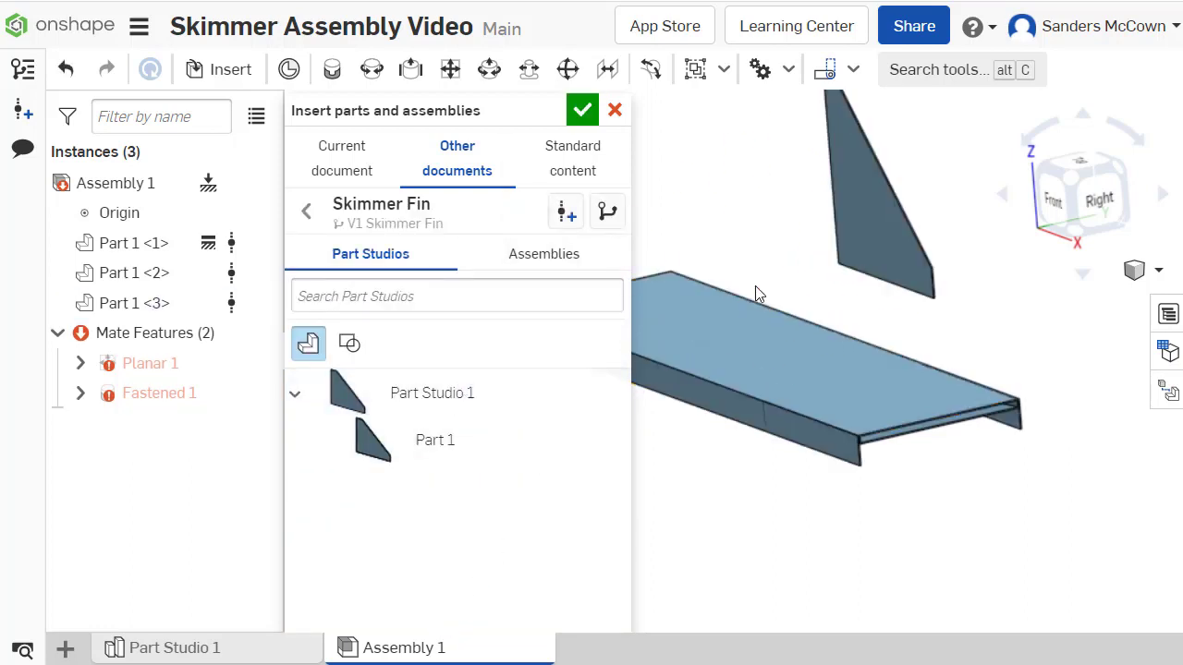
- Insert a second skimmer fin, Part 1, beside the first fin and finish inserting parts
left_click(459, 451)
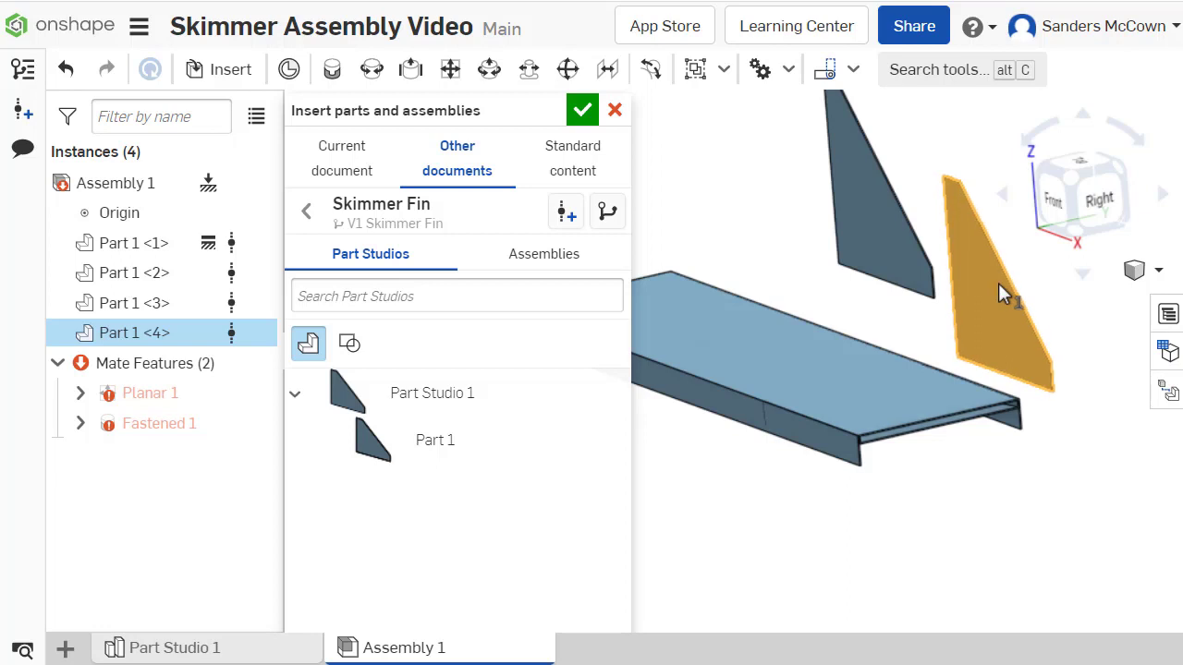
left_click(998, 283)
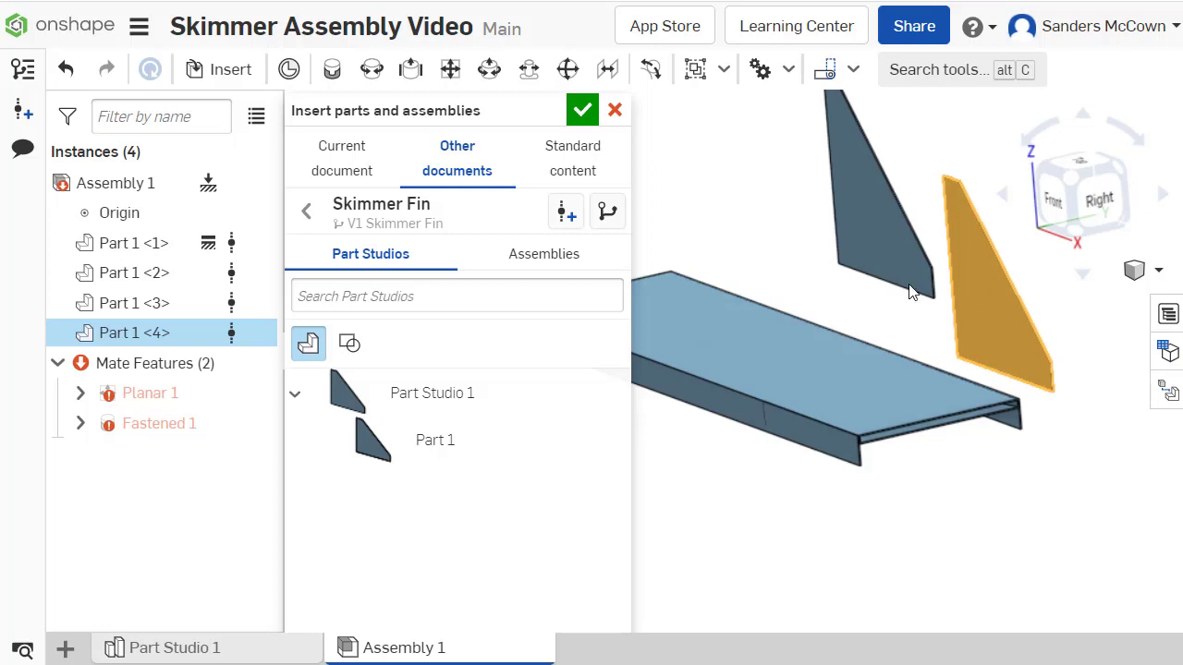
left_click(582, 112)
right_click_drag(748, 167, 786, 162)
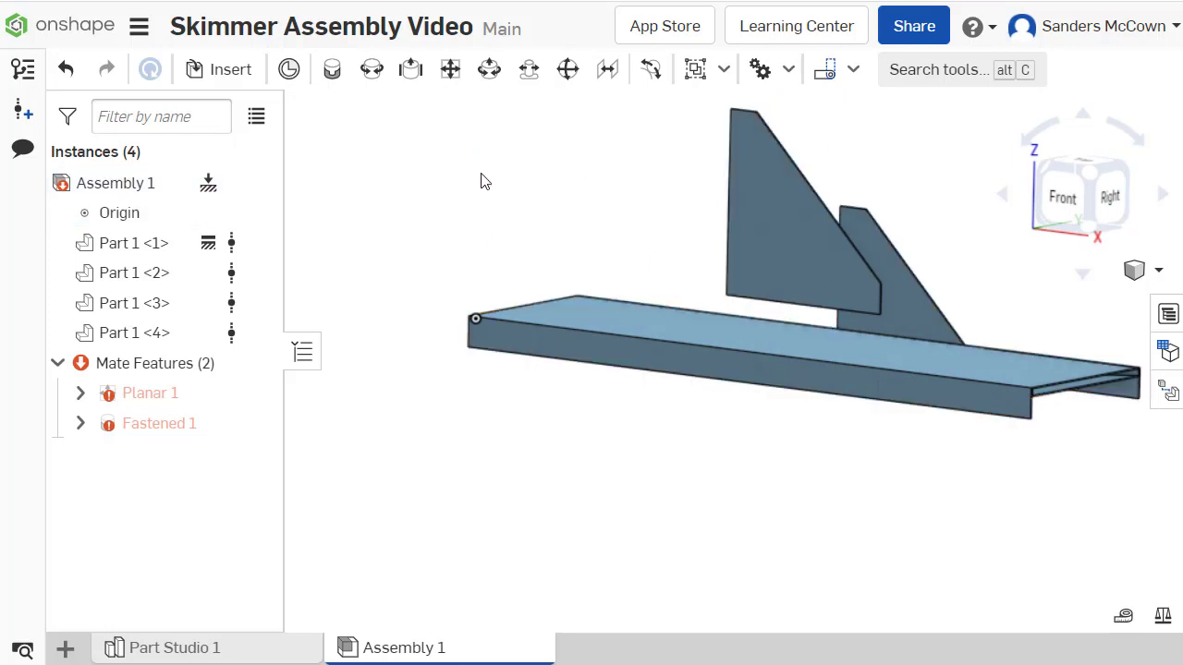
left_click(762, 216)
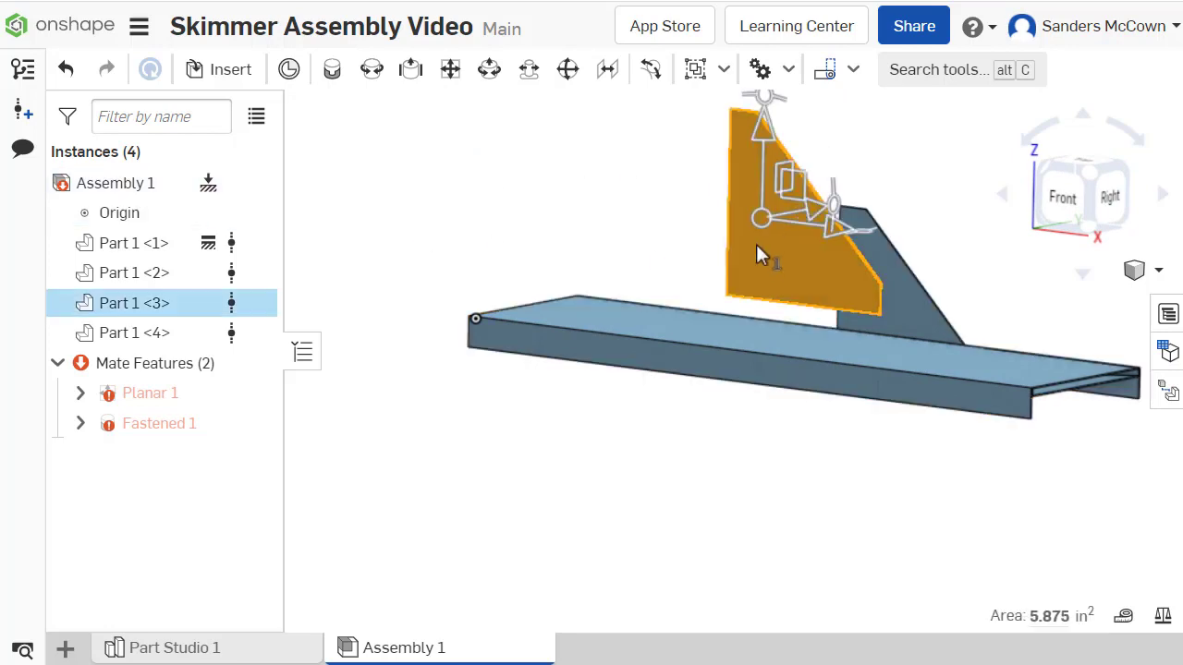
left_click(632, 184)
left_click(784, 195)
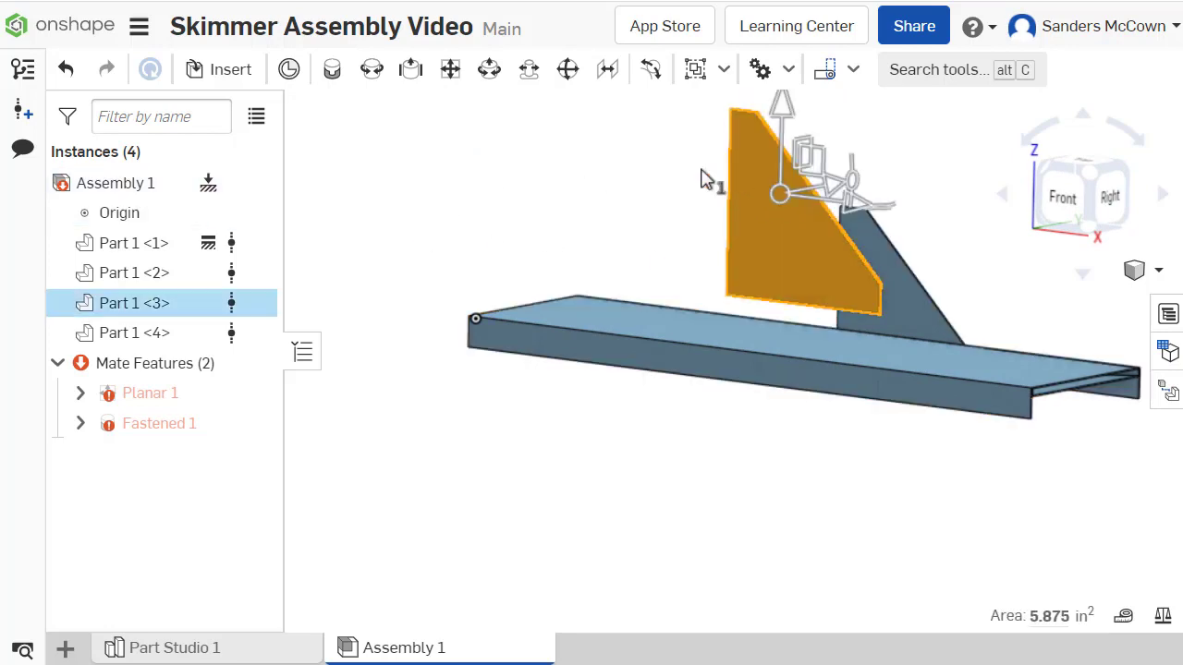
left_click(543, 148)
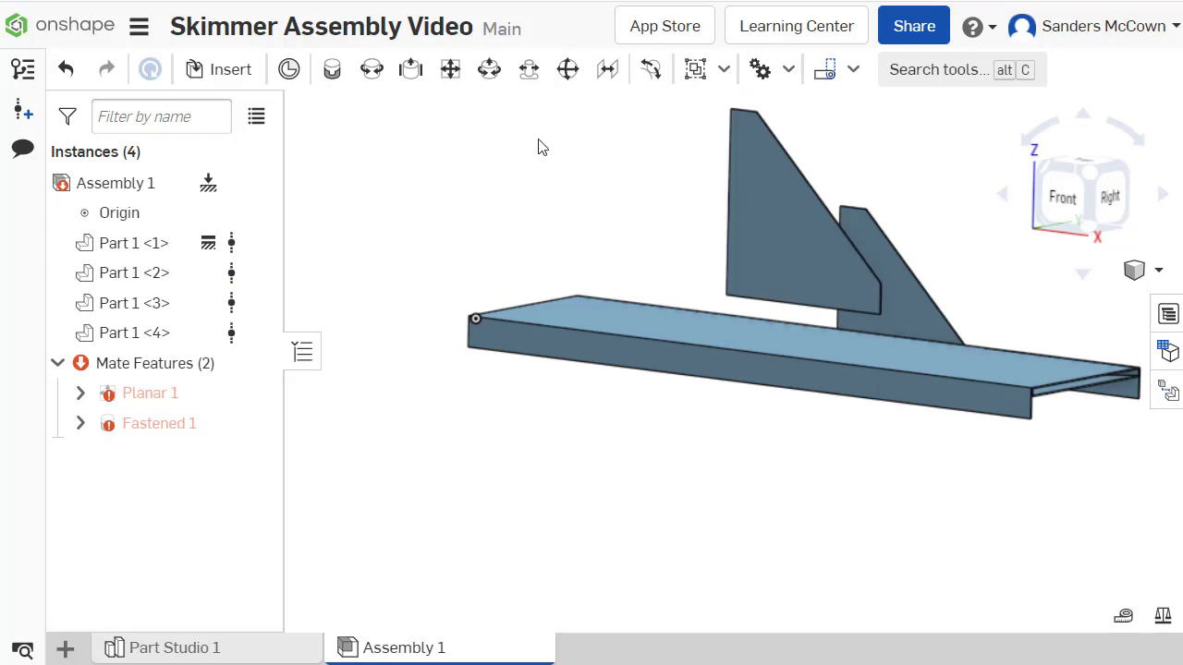
- Try to fasten the outer-face lower corner of the first fin, Part 1 <3>, to the outer lower corner of the skimmer body's side flange
left_click(330, 72)
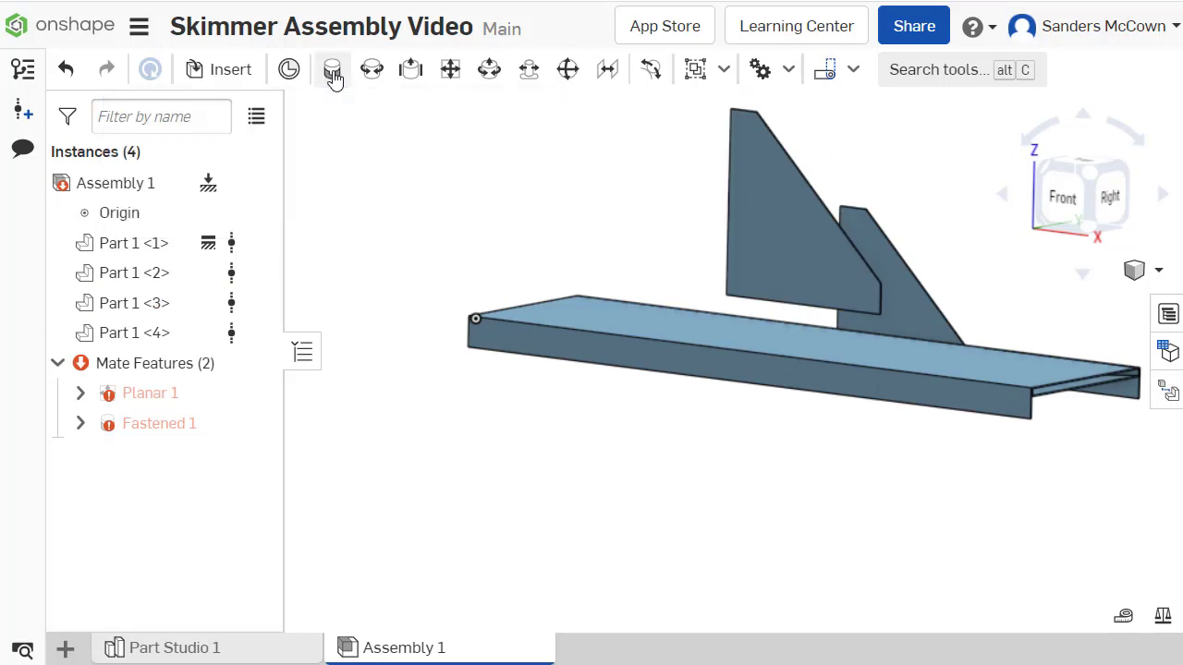
scroll(712, 293, "up", 5)
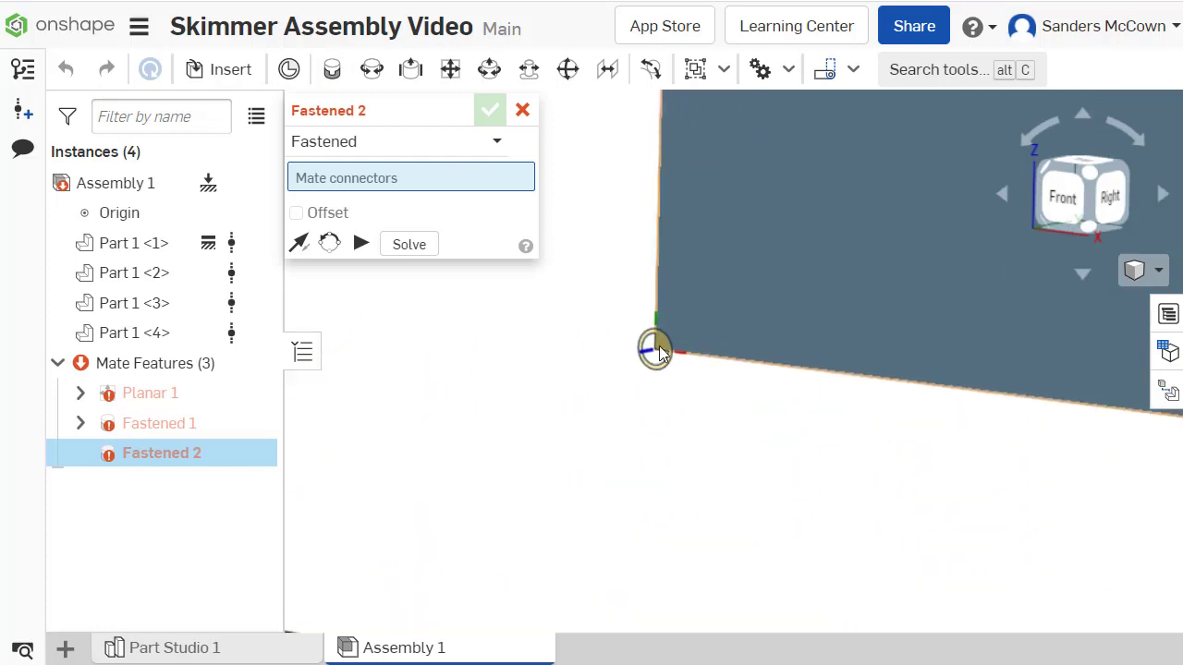
left_click(655, 349)
scroll(659, 388, "down", 5)
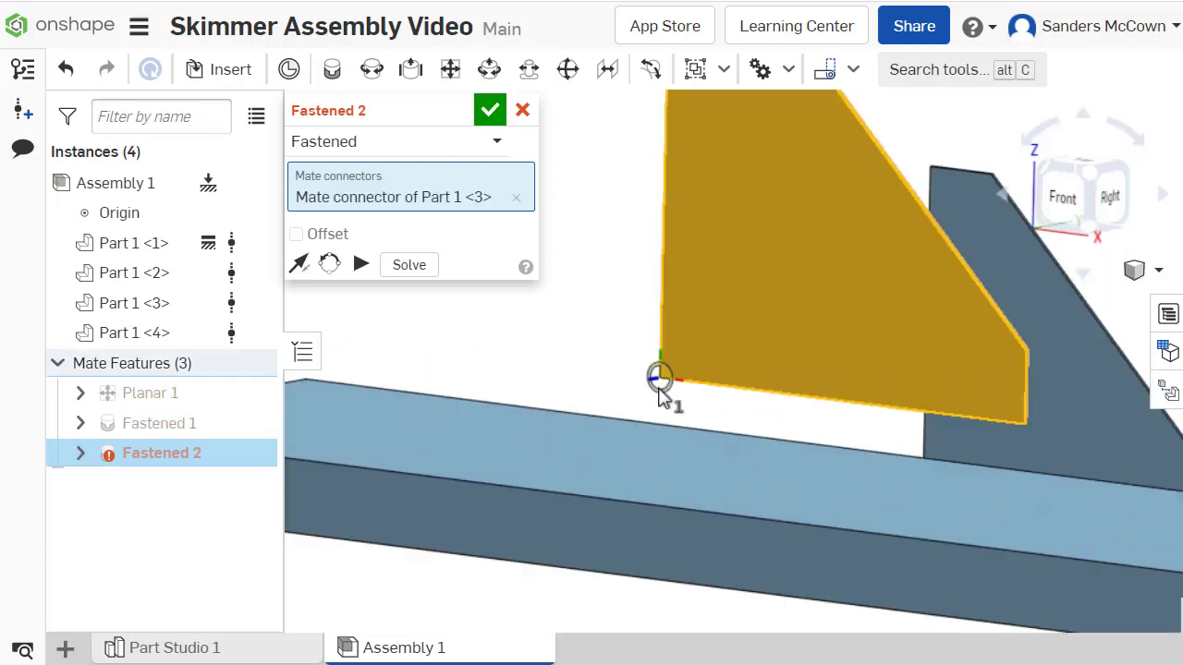
scroll(379, 452, "up", 8)
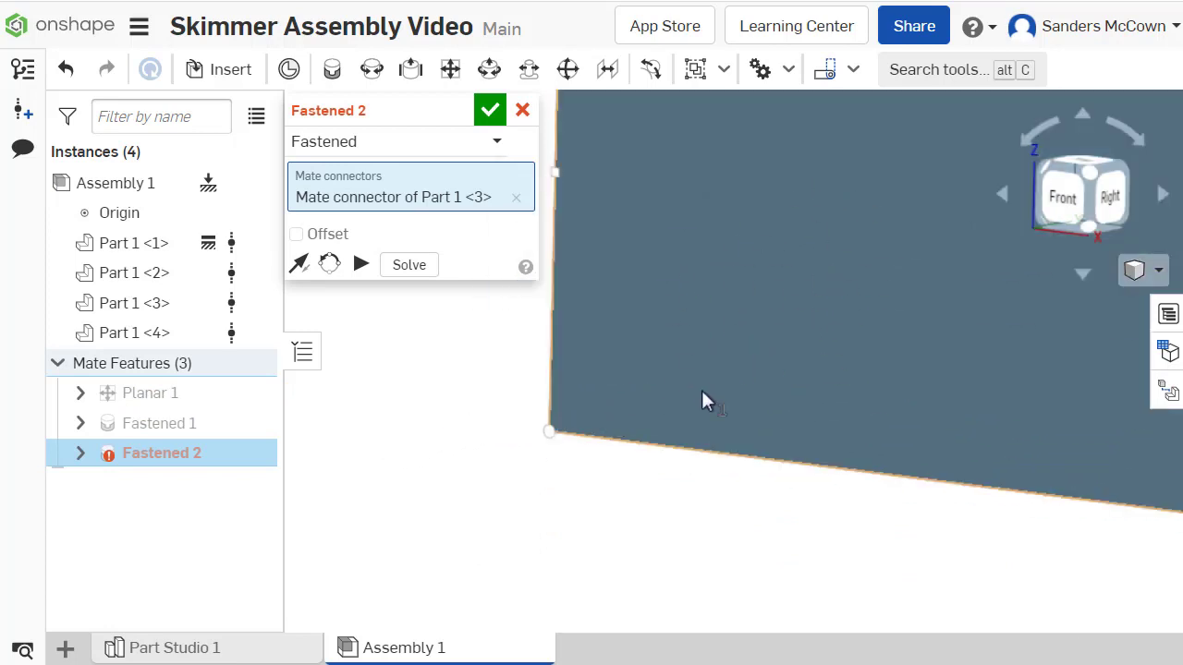
left_click(554, 440)
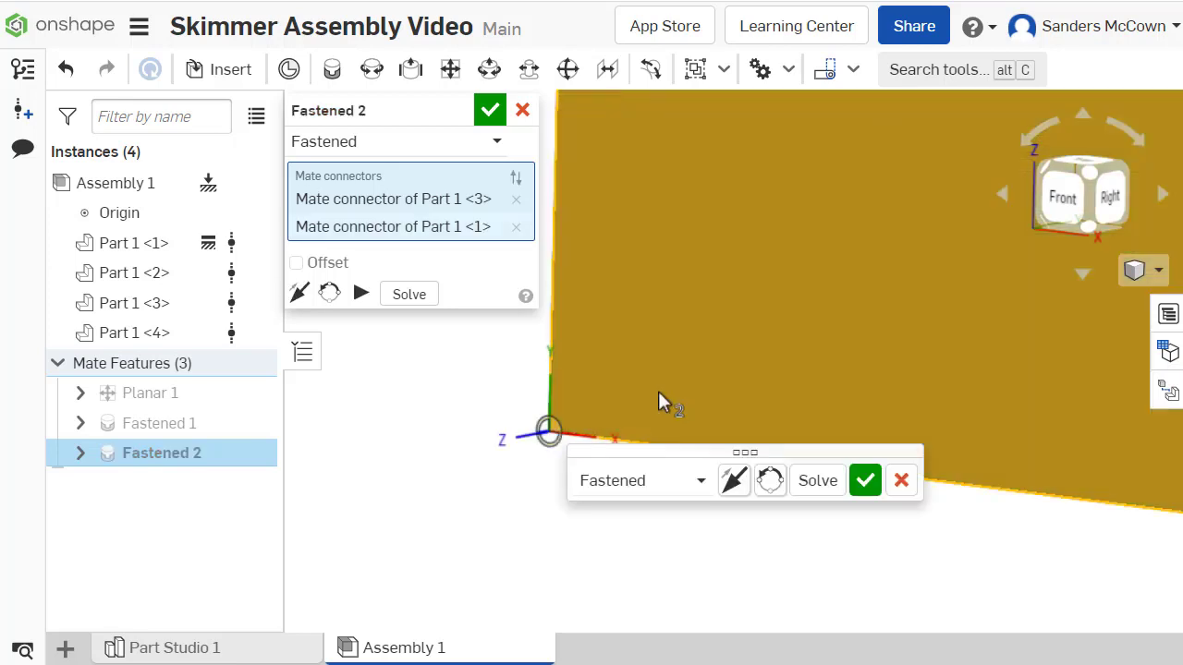
scroll(767, 323, "down", 5)
right_click_drag(850, 355, 833, 358)
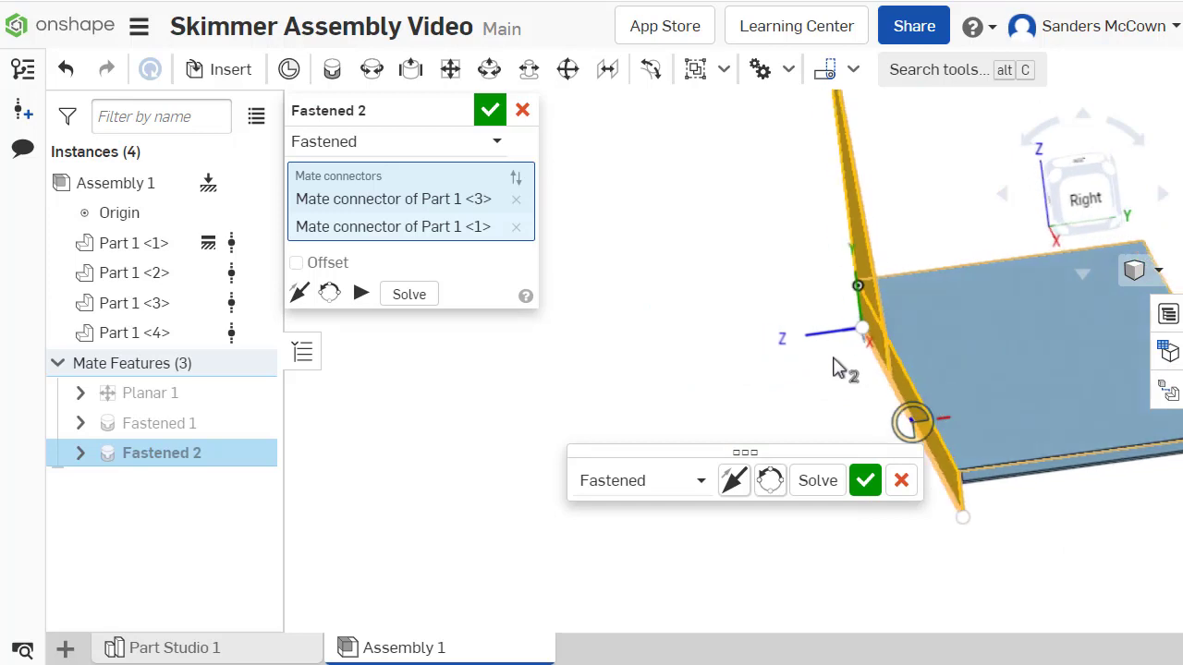
scroll(893, 290, "up", 5)
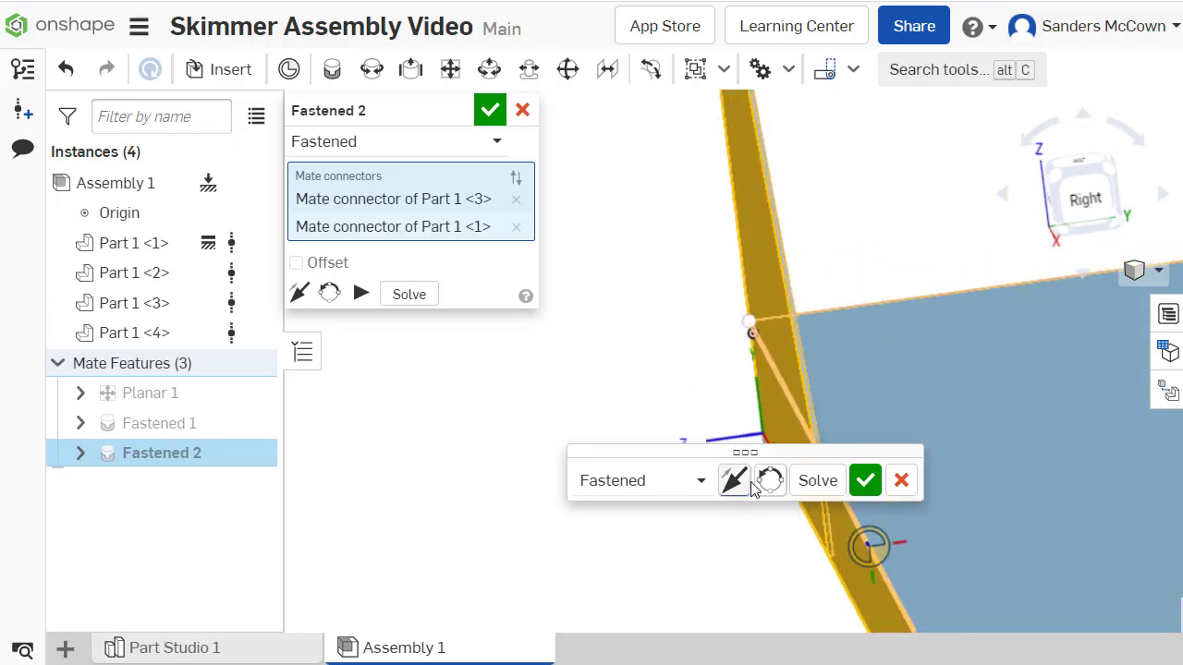
left_click(864, 479)
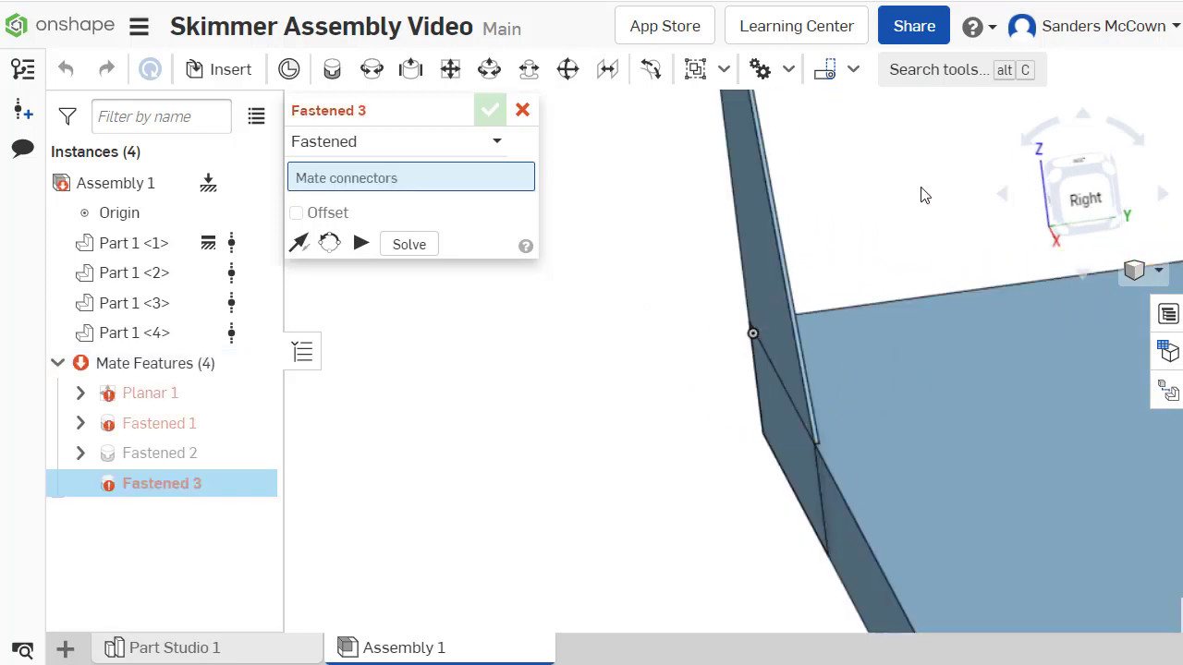
- Discard the extra empty mate and undo the first fin's fastened mate
scroll(812, 517, "up", 5)
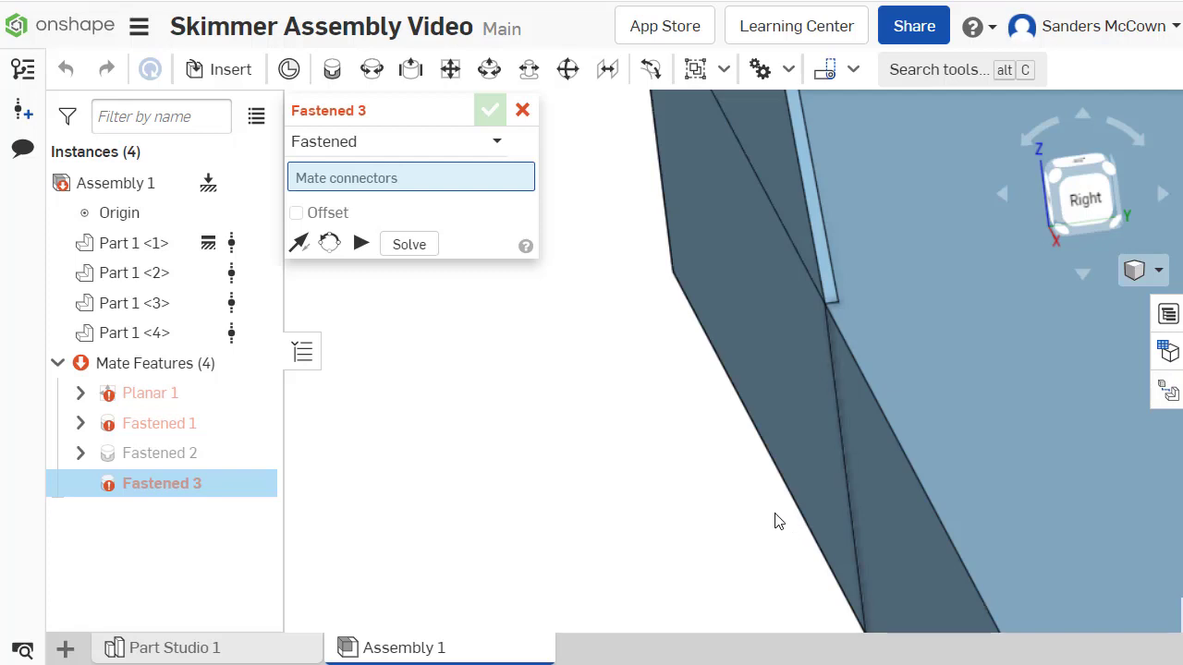
scroll(757, 332, "down", 4)
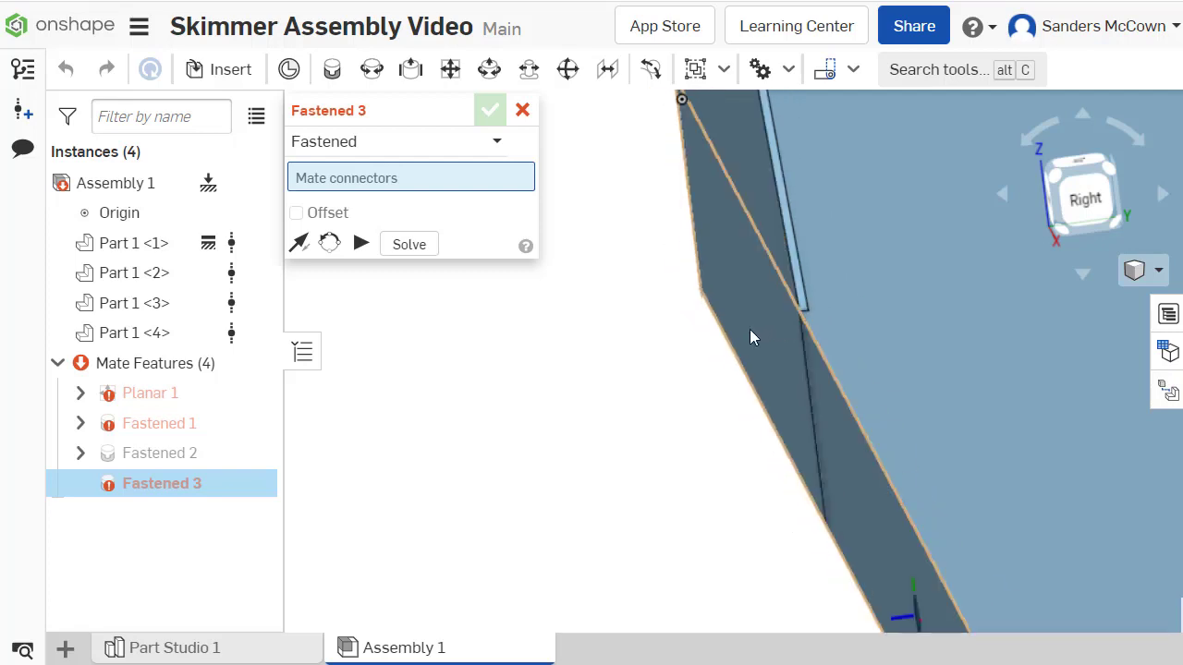
left_click(523, 118)
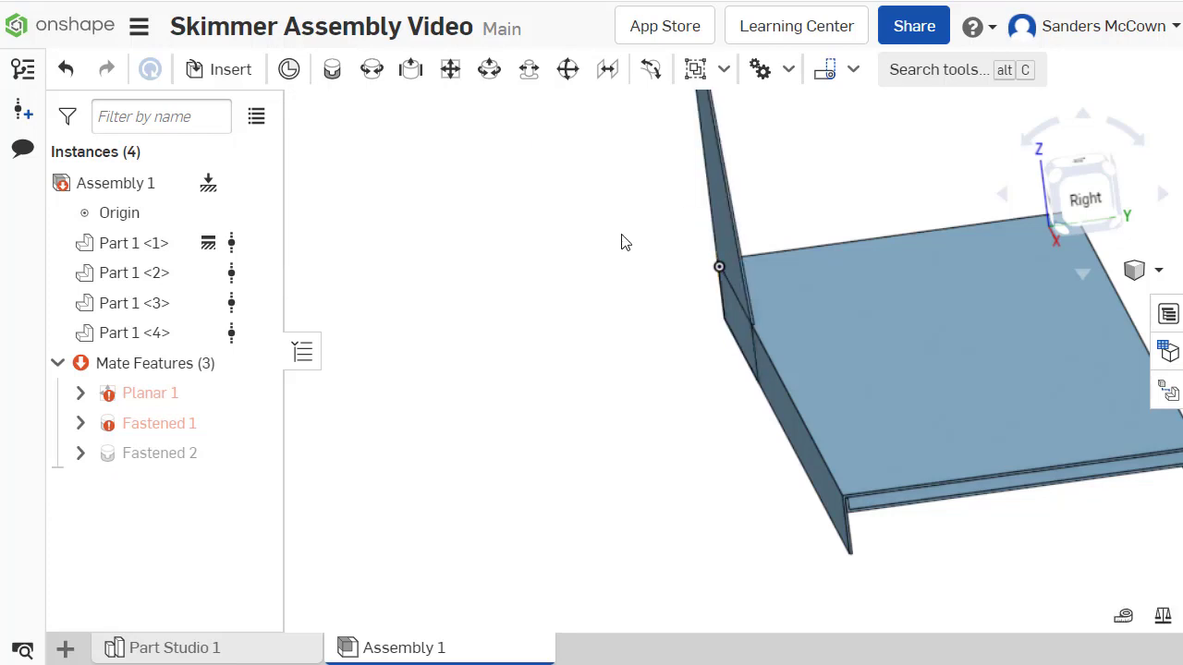
key("ctrl+z")
- Fasten the first fin by its inner-face lower corner to the body flange's outer lower corner, and discard the extra empty mate
right_click_drag(797, 181, 422, 304)
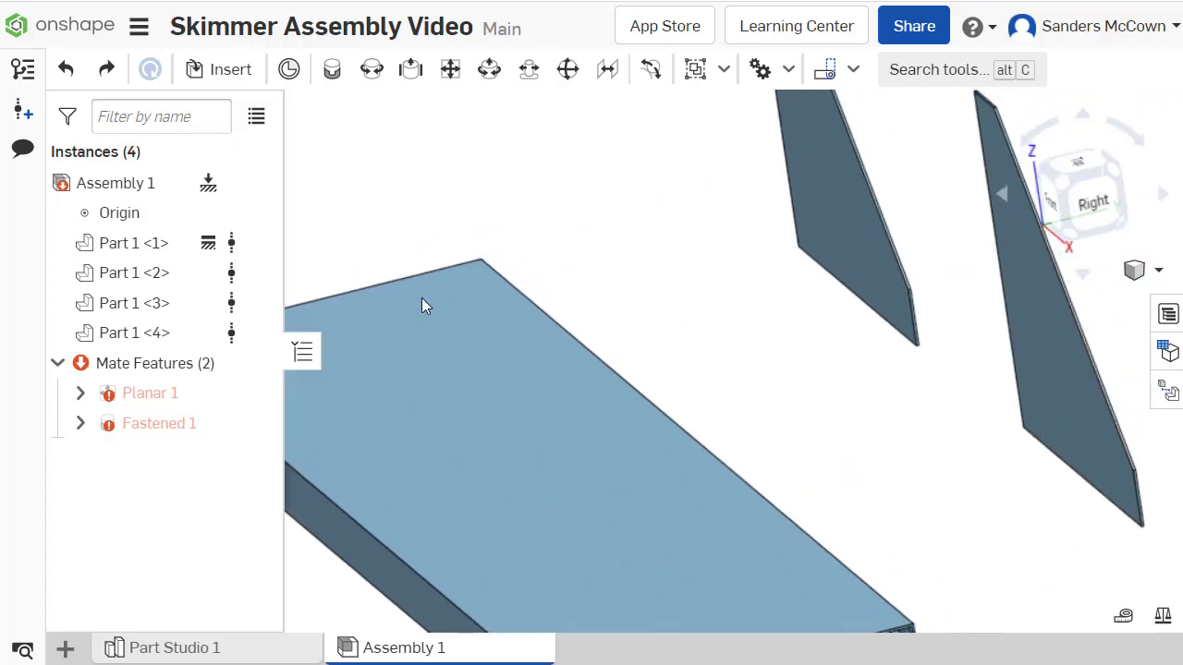
right_click_drag(742, 277, 901, 420)
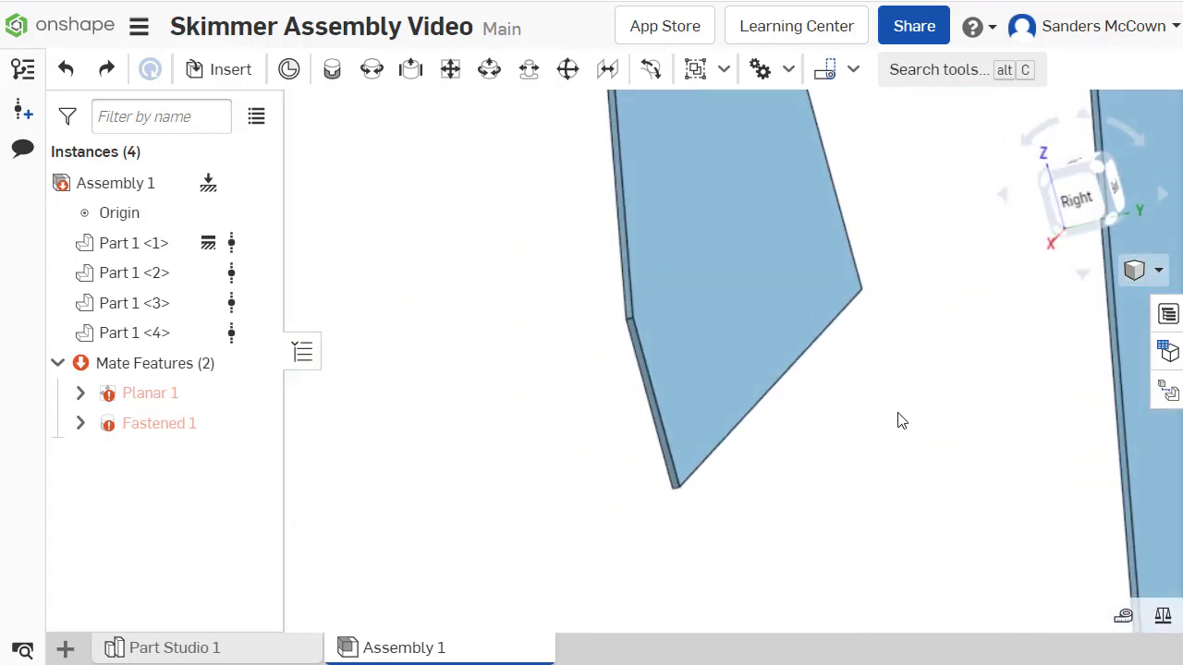
left_click(331, 74)
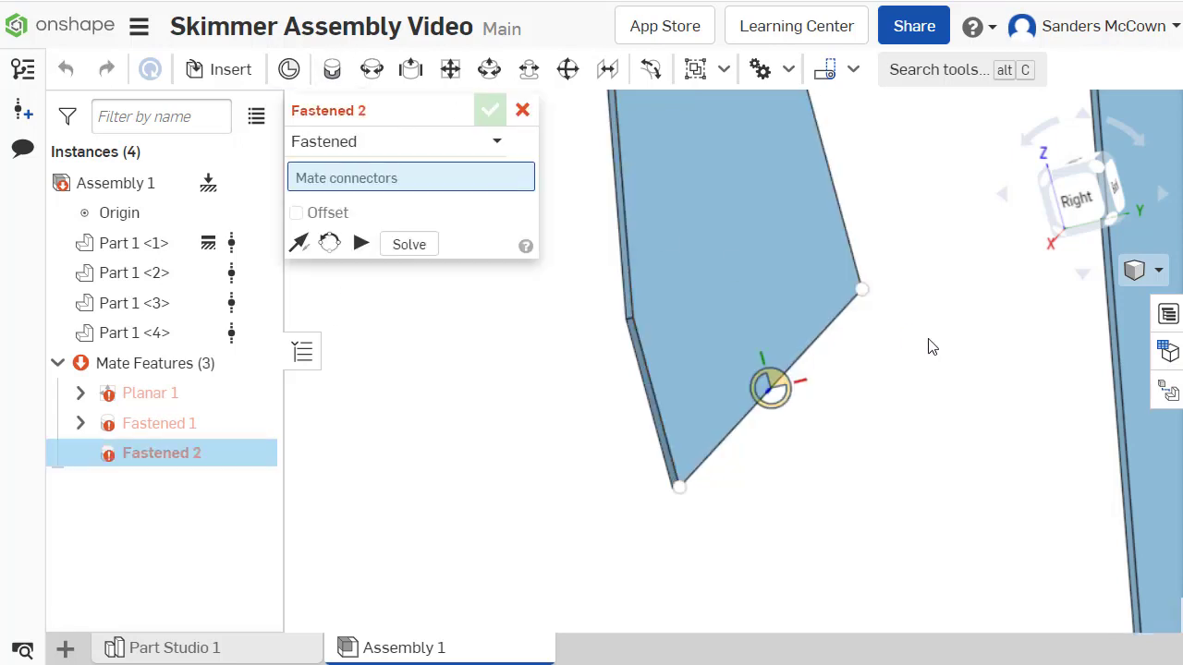
left_click(859, 290)
middle_click_drag(560, 383, 895, 350)
scroll(895, 343, "down", 5)
right_click_drag(759, 318, 844, 279)
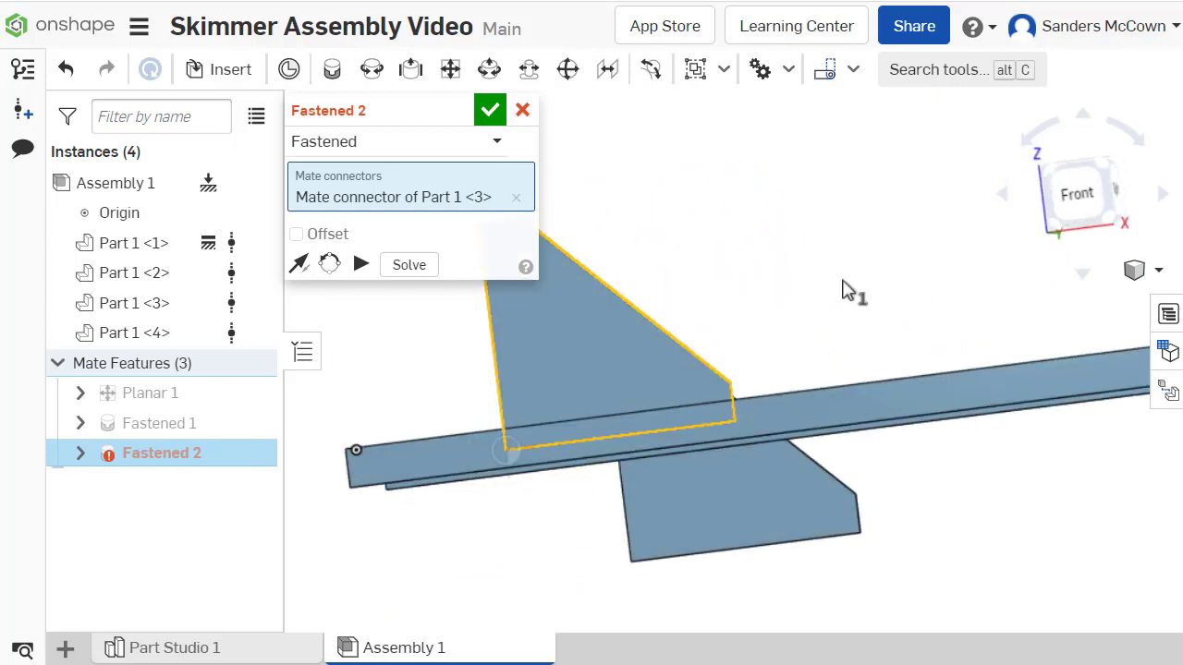
scroll(351, 477, "up", 6)
right_click_drag(364, 486, 433, 478)
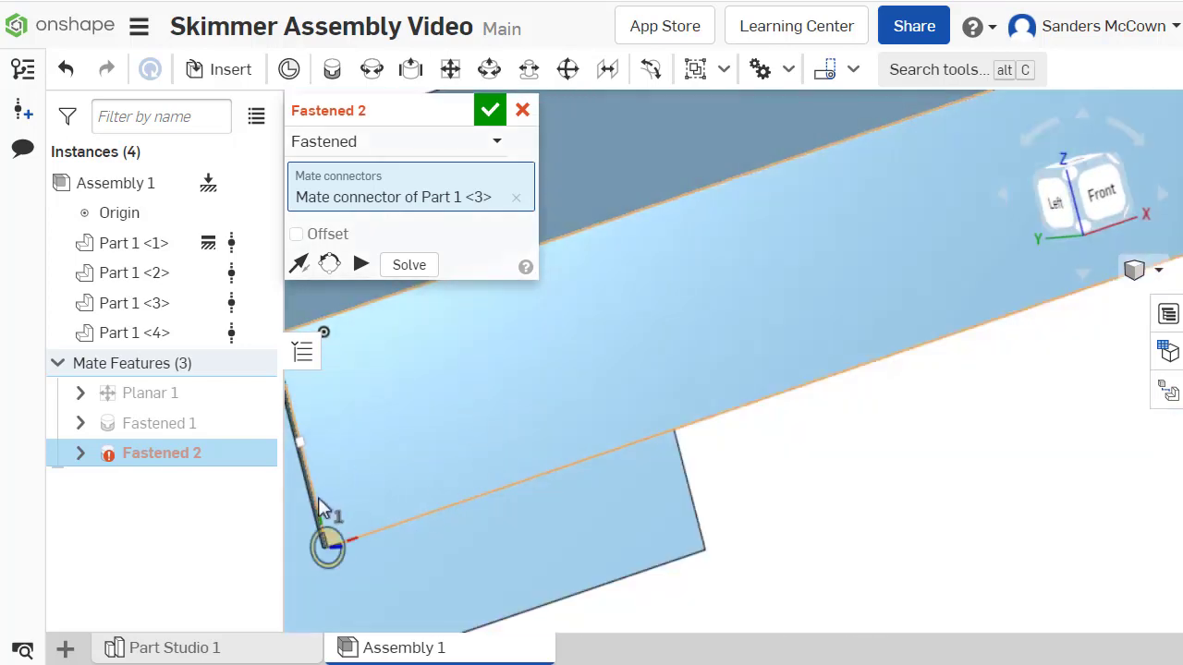
left_click(330, 545)
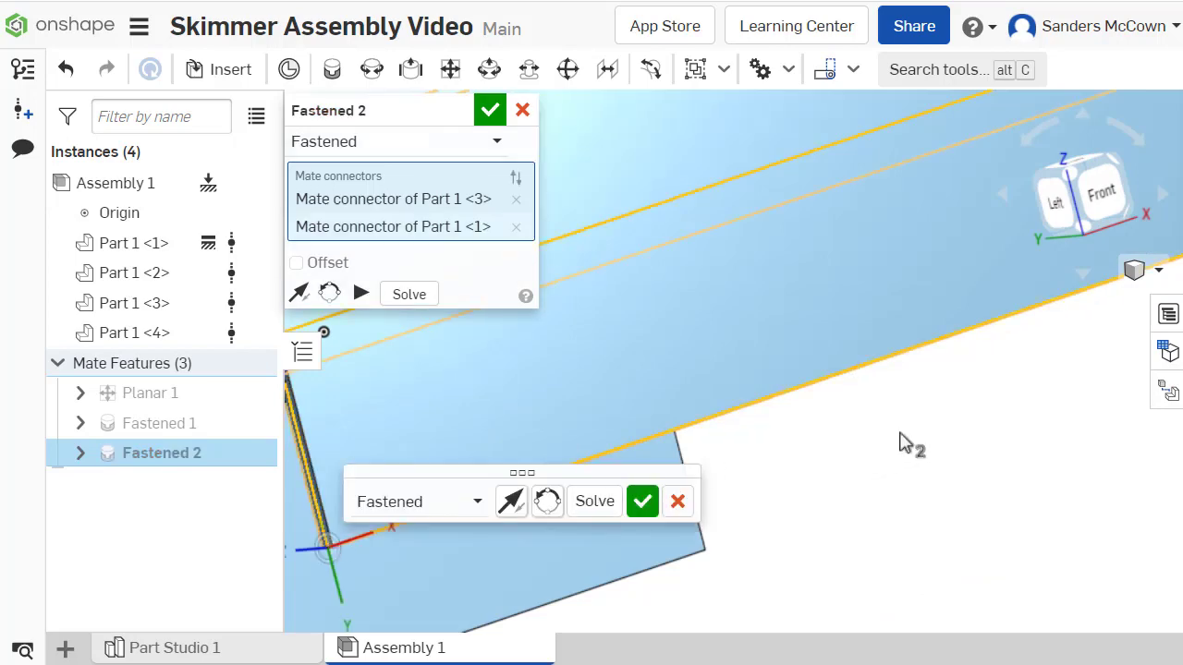
right_click_drag(897, 443, 829, 469)
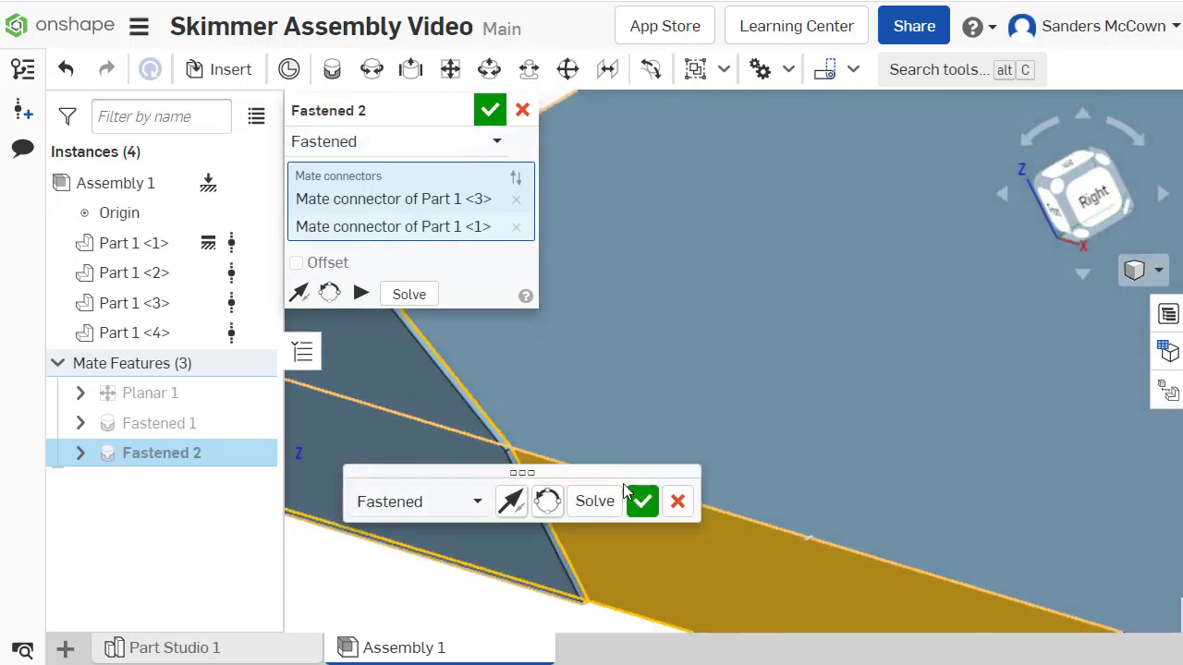
left_click(642, 500)
right_click_drag(605, 351, 707, 416)
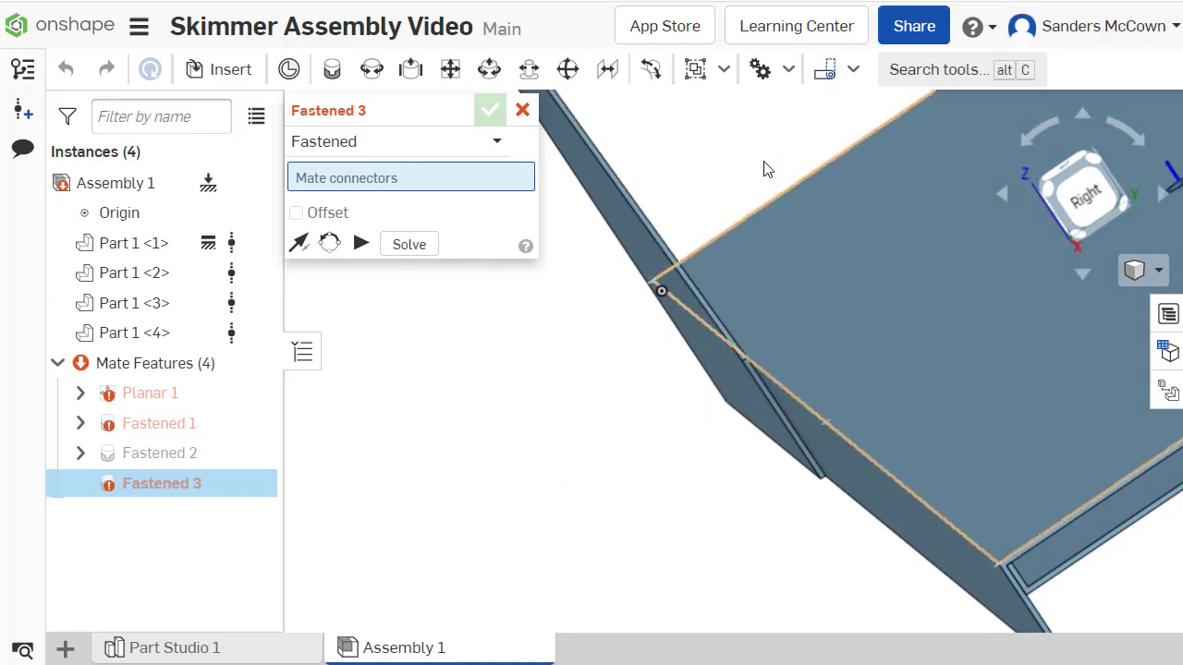
left_click(520, 109)
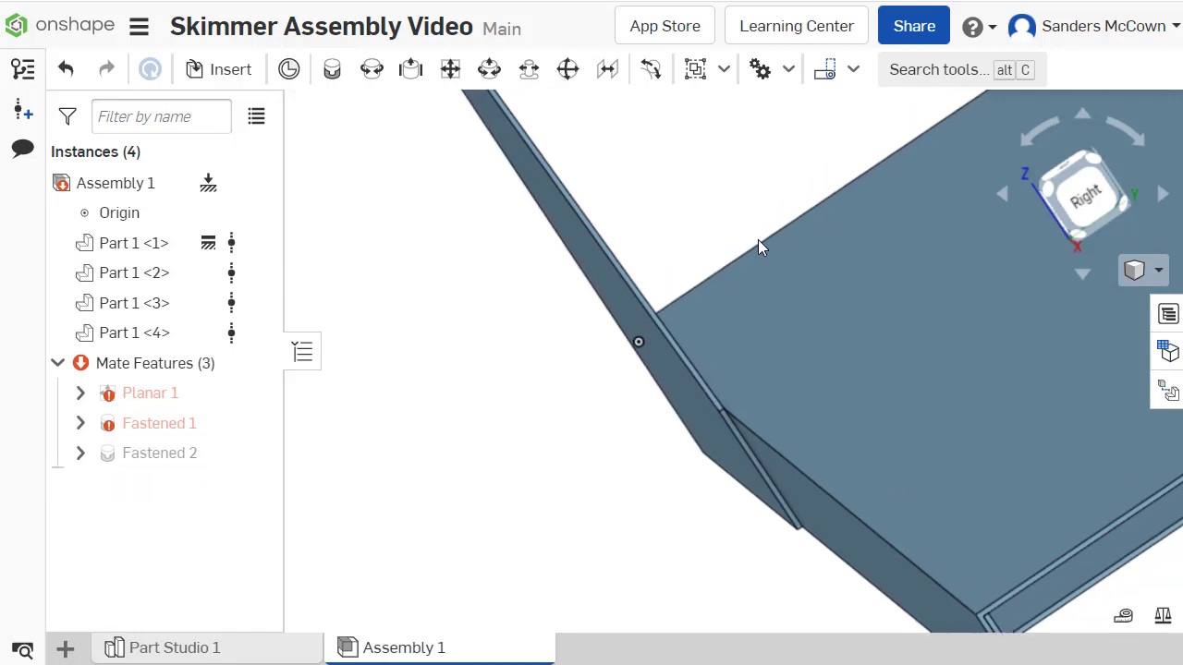
- Fasten the second fin, Part 1 <4>, by its inner-face lower corner to the outer lower corner of the skimmer body's opposite flange
scroll(531, 361, "down", 5)
middle_click_drag(859, 218, 801, 285)
right_click_drag(799, 280, 813, 270)
scroll(903, 314, "up", 7)
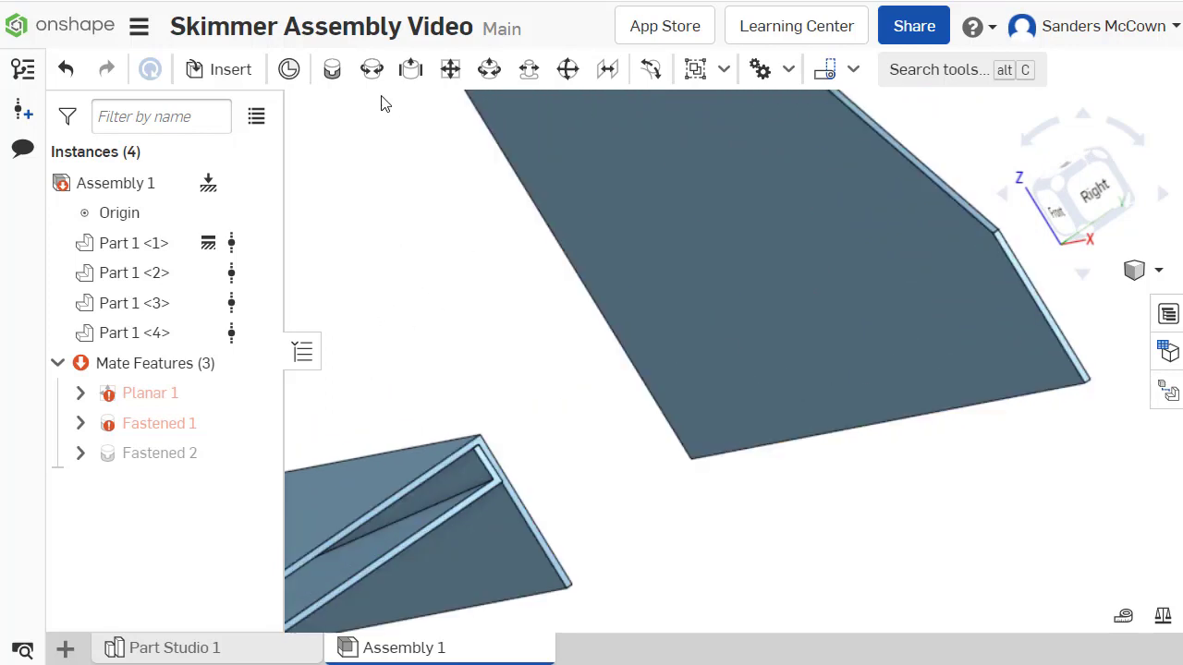
left_click(332, 69)
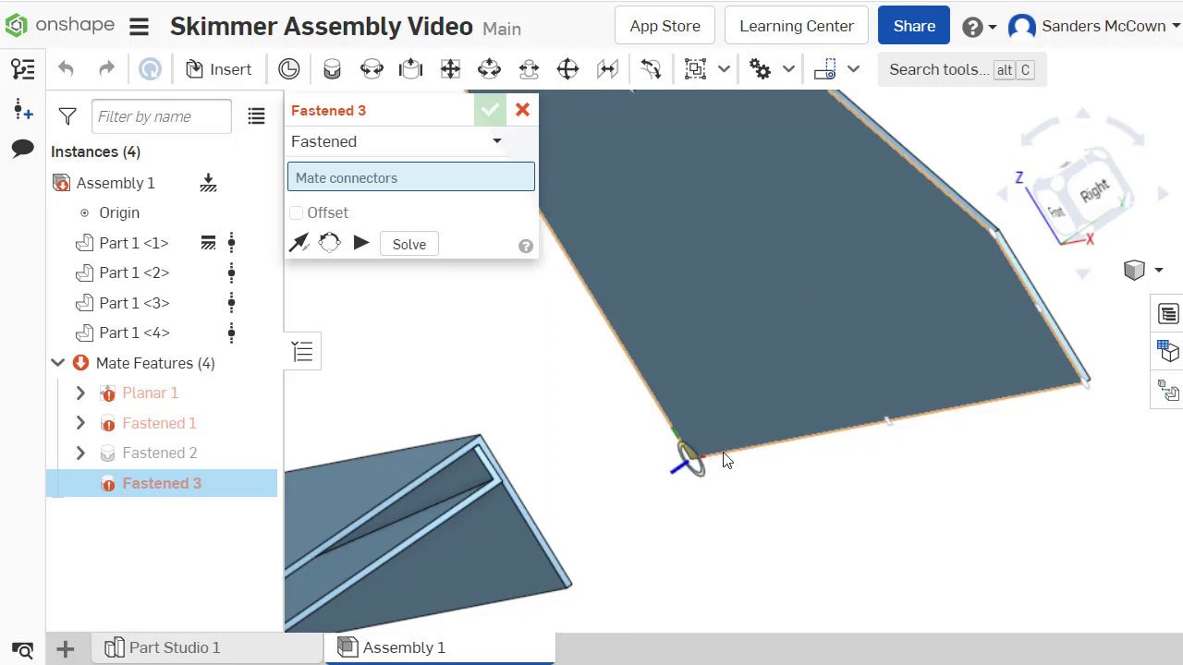
left_click(690, 457)
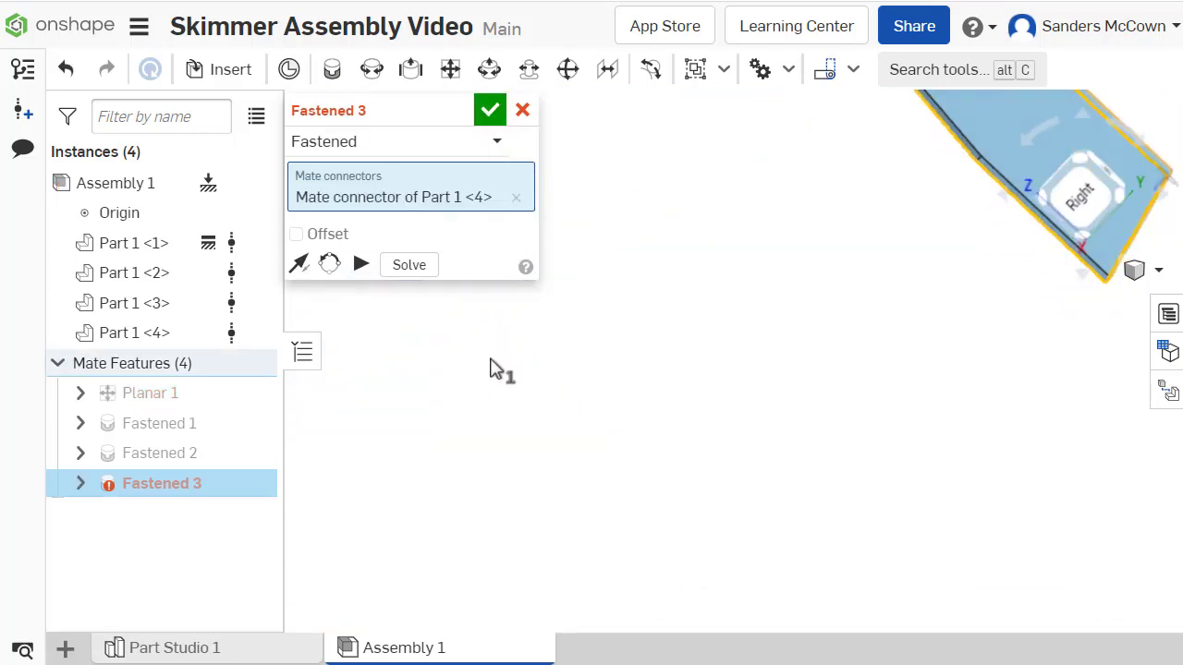
right_click_drag(386, 479, 863, 401)
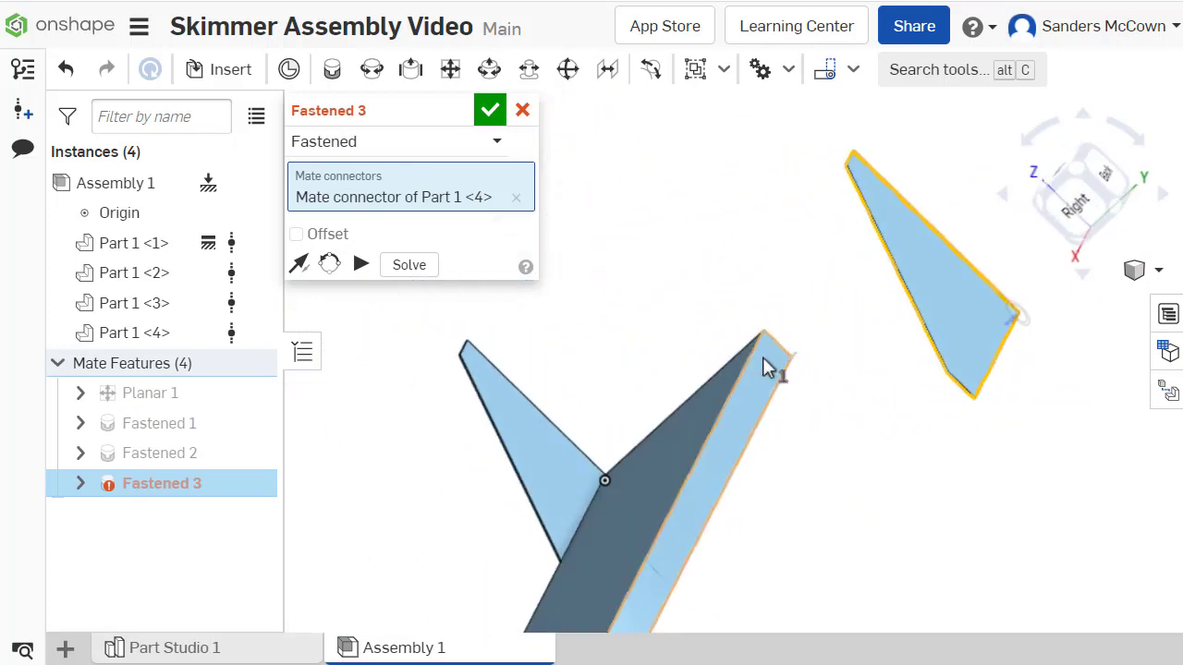
scroll(773, 367, "up", 5)
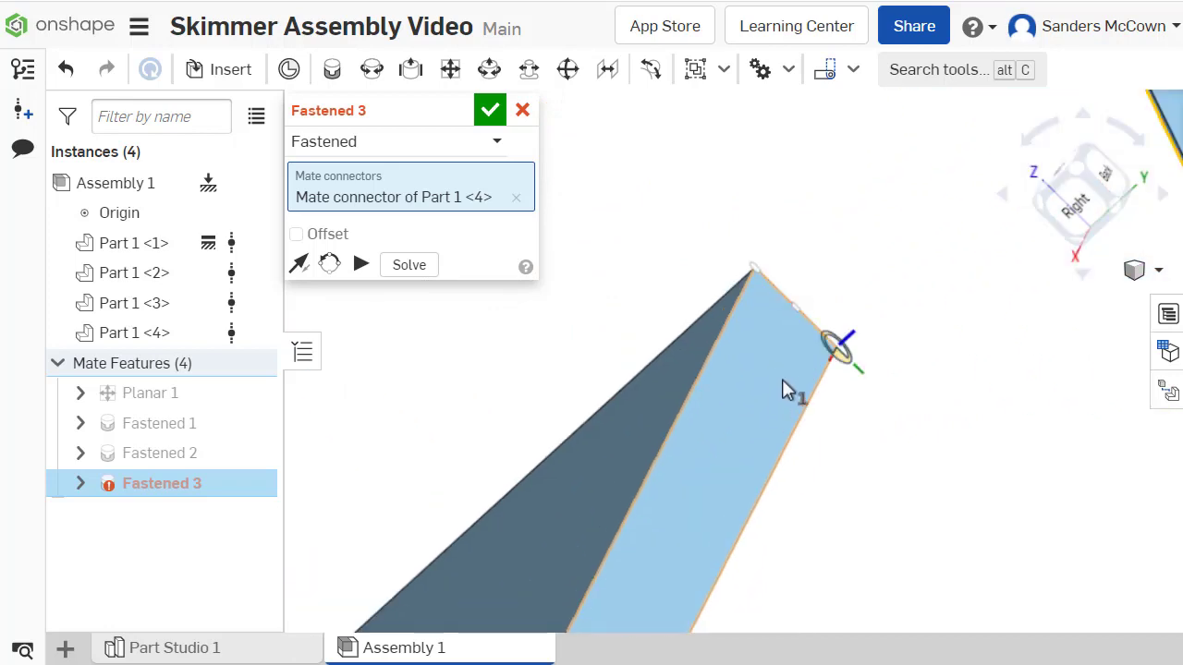
left_click(836, 358)
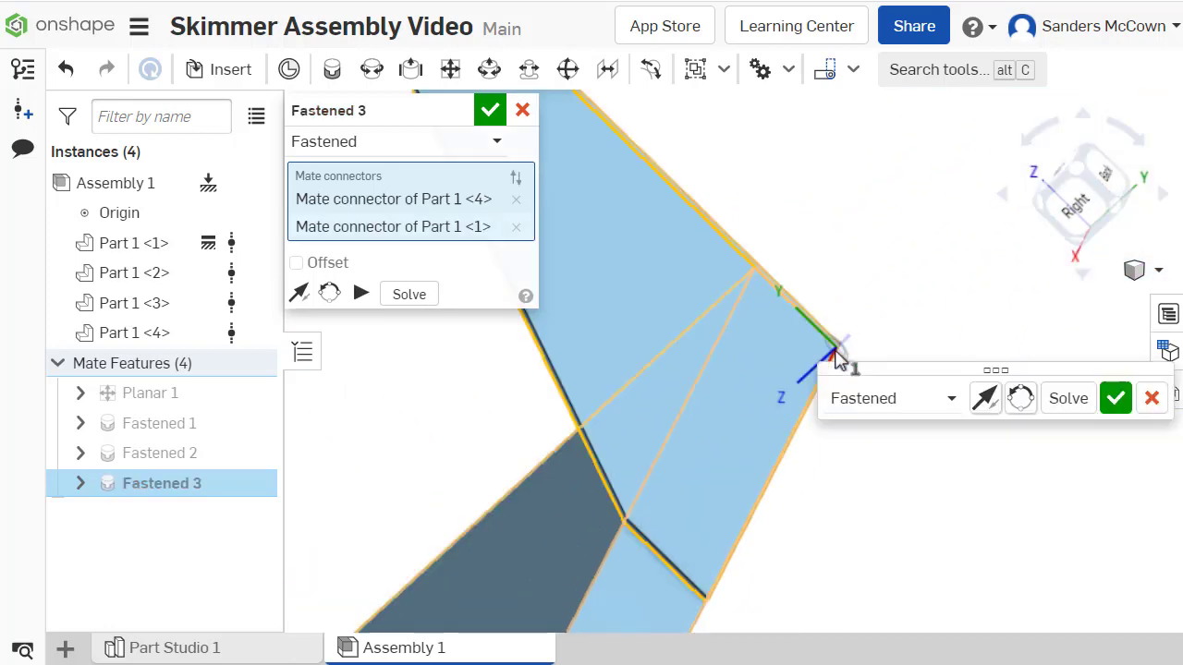
left_click(1116, 398)
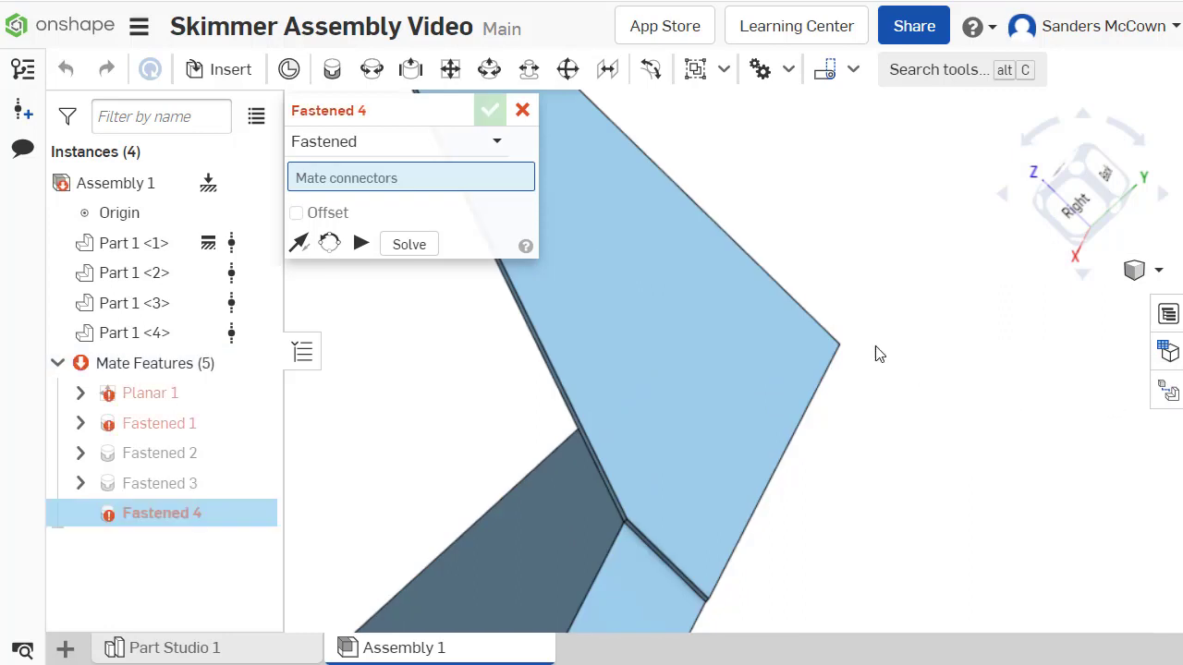
- Check both mounted fins on the skimmer body from several angles and discard the extra empty mate
scroll(932, 338, "down", 5)
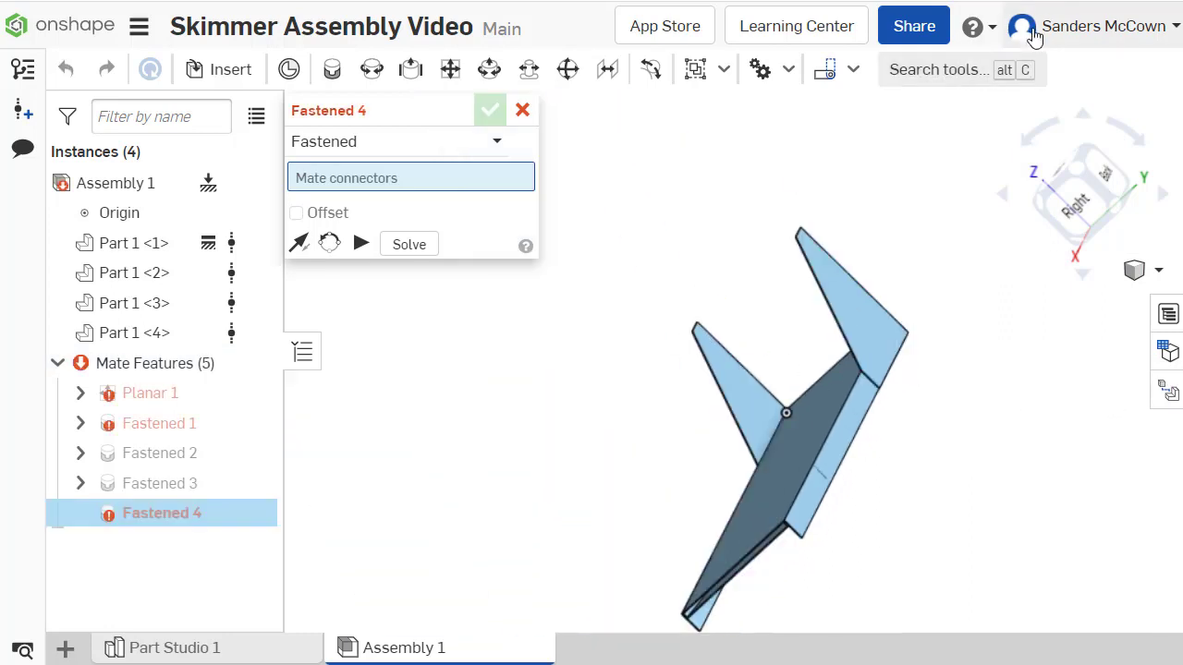
left_click(1095, 175)
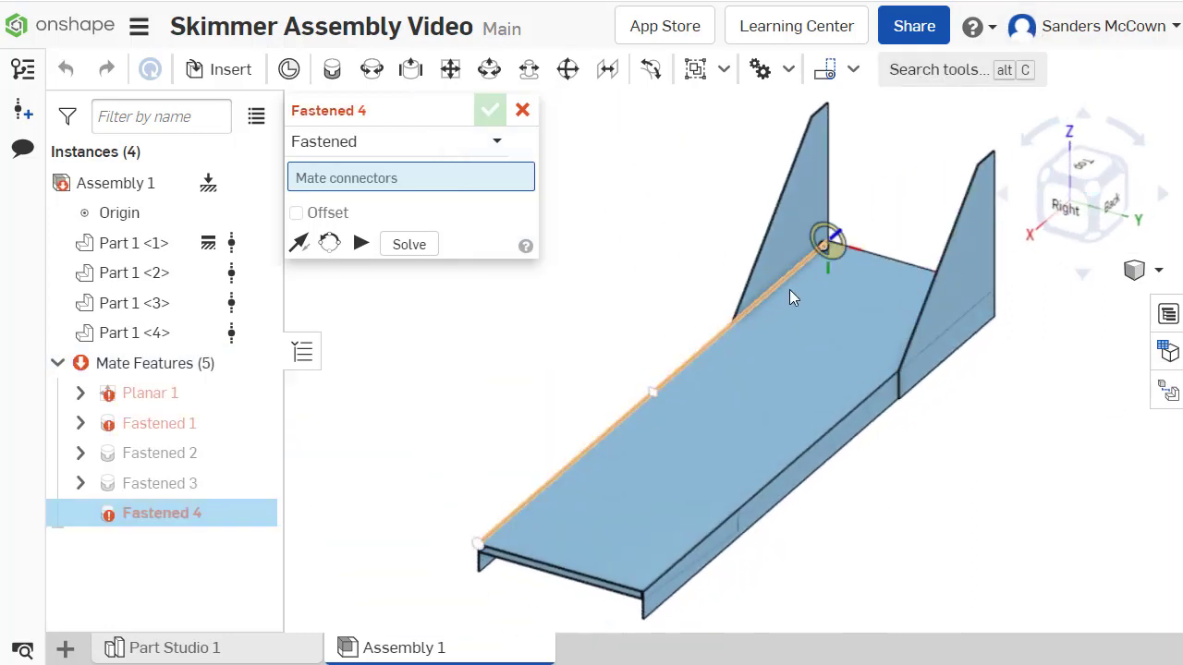
right_click_drag(831, 270, 877, 249)
middle_click_drag(911, 224, 558, 303)
right_click_drag(774, 314, 718, 269)
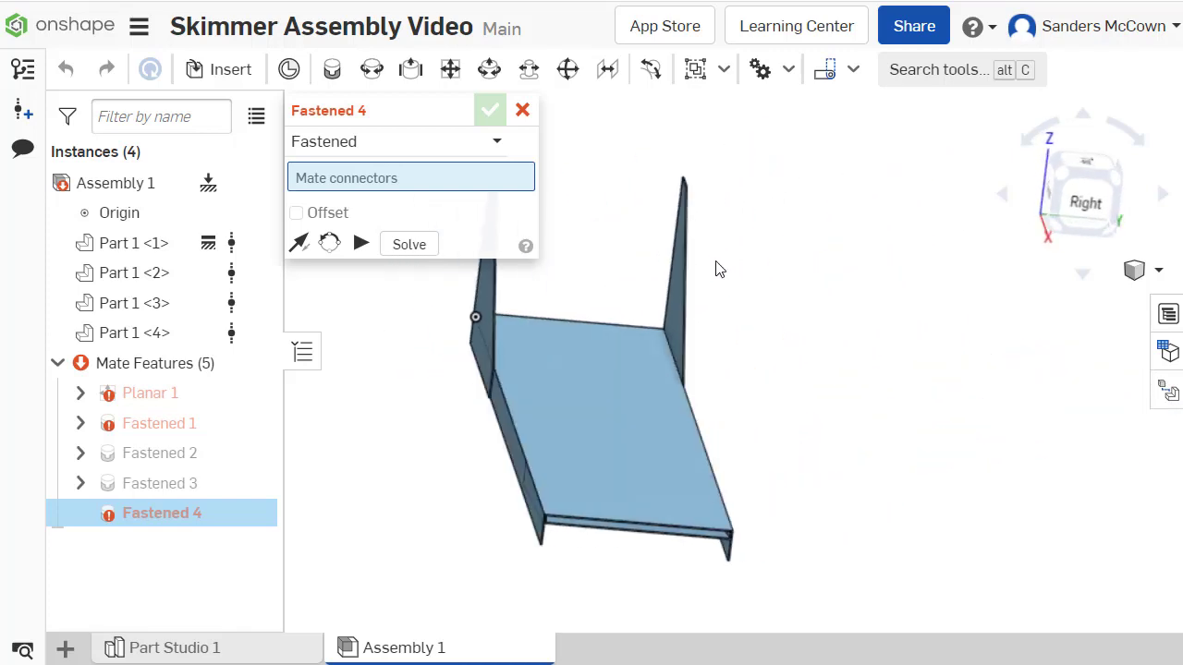
left_click(522, 111)
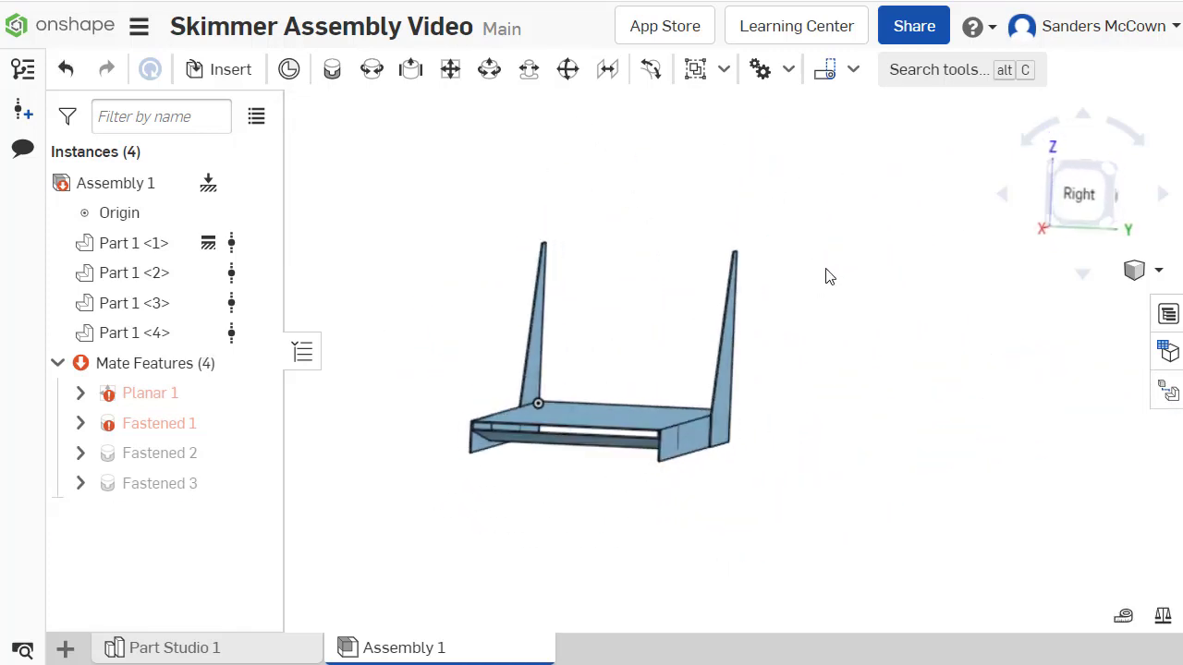